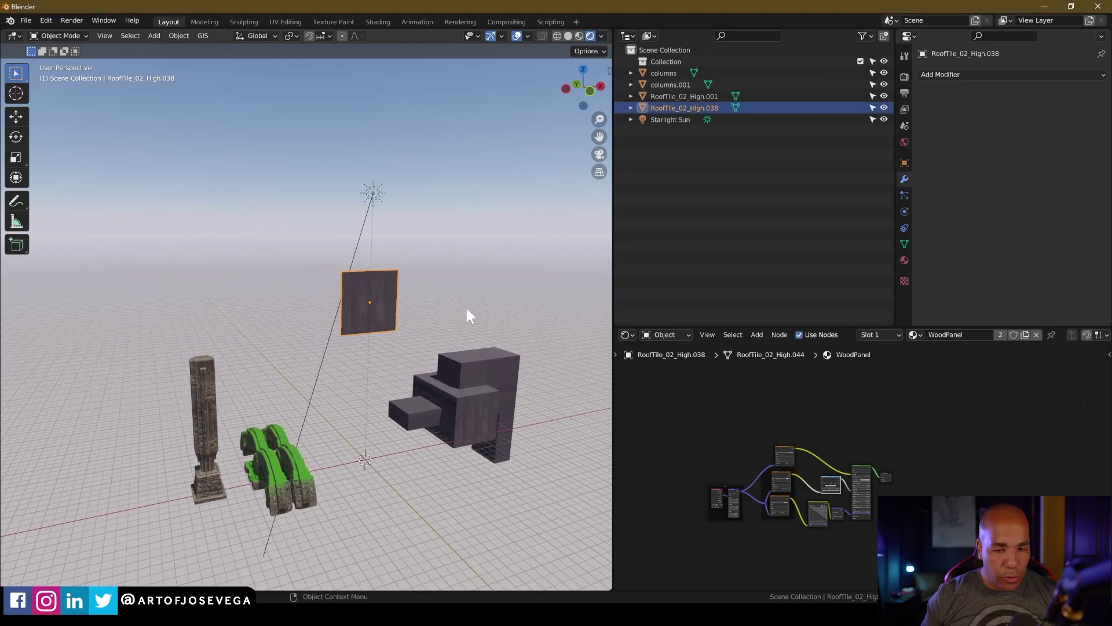
Reposition the floating wood panel slightly in the scene.
{"action": "scroll", "coordinate": [383, 301], "scroll_direction": "up", "scroll_amount": 3}
{"action": "middle_click_drag", "start_coordinate": [384, 300], "coordinate": [394, 321]}
{"action": "key", "text": "g"}
{"action": "left_click", "coordinate": [407, 247]}
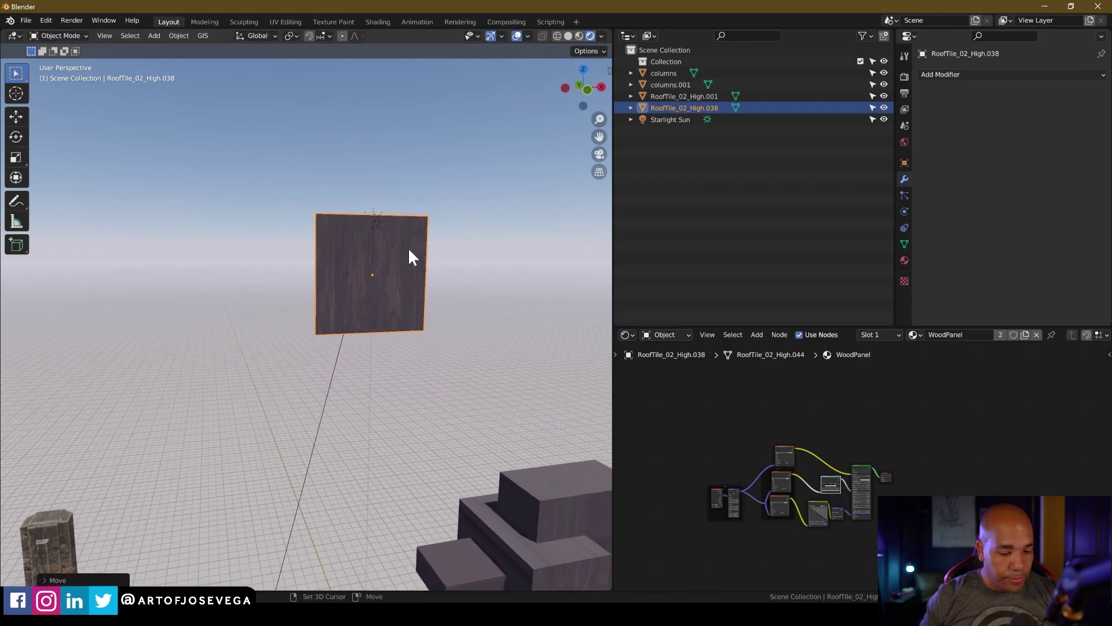
Add an Array modifier to the wood panel.
{"action": "key", "text": "KP_Decimal"}
{"action": "middle_click_drag", "start_coordinate": [428, 248], "coordinate": [359, 260]}
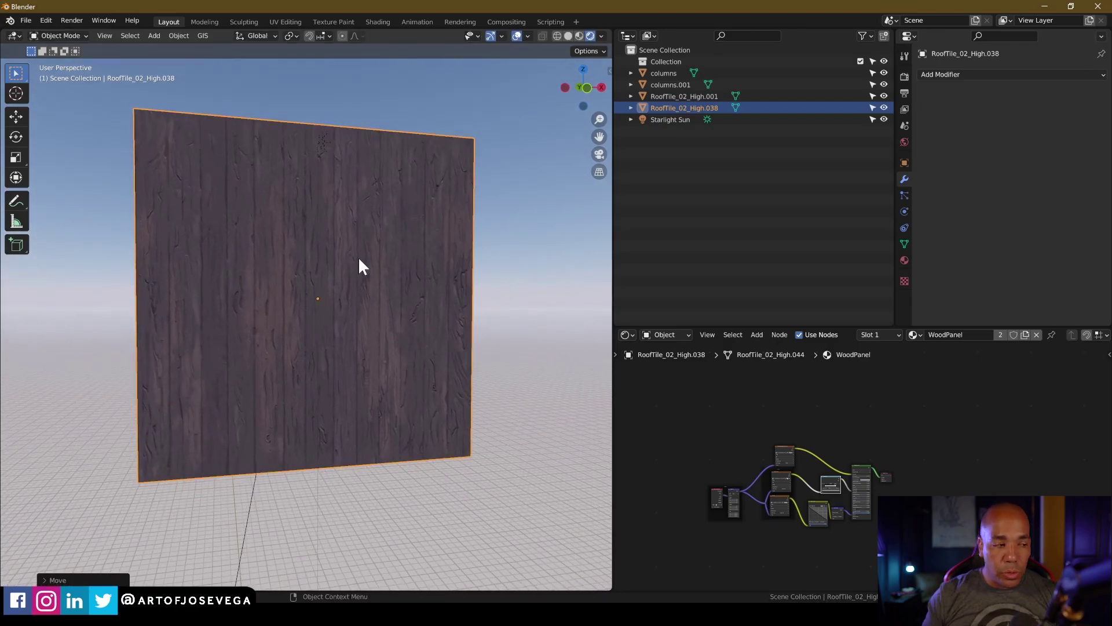
{"action": "middle_click_drag", "start_coordinate": [398, 283], "coordinate": [395, 283]}
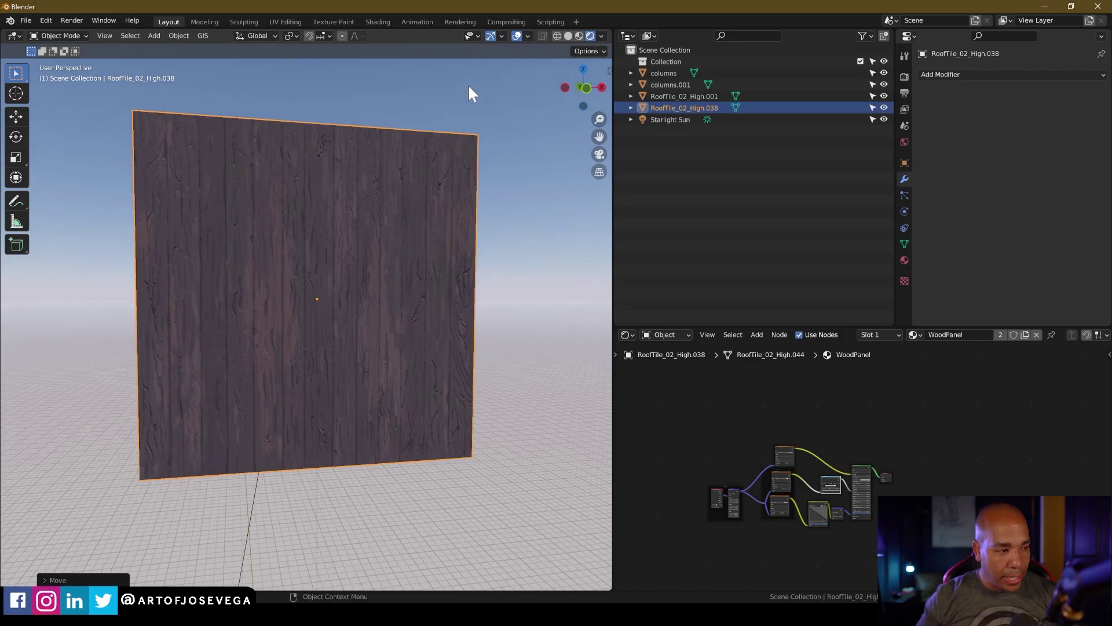
{"action": "scroll", "coordinate": [388, 366], "scroll_direction": "down", "scroll_amount": 4}
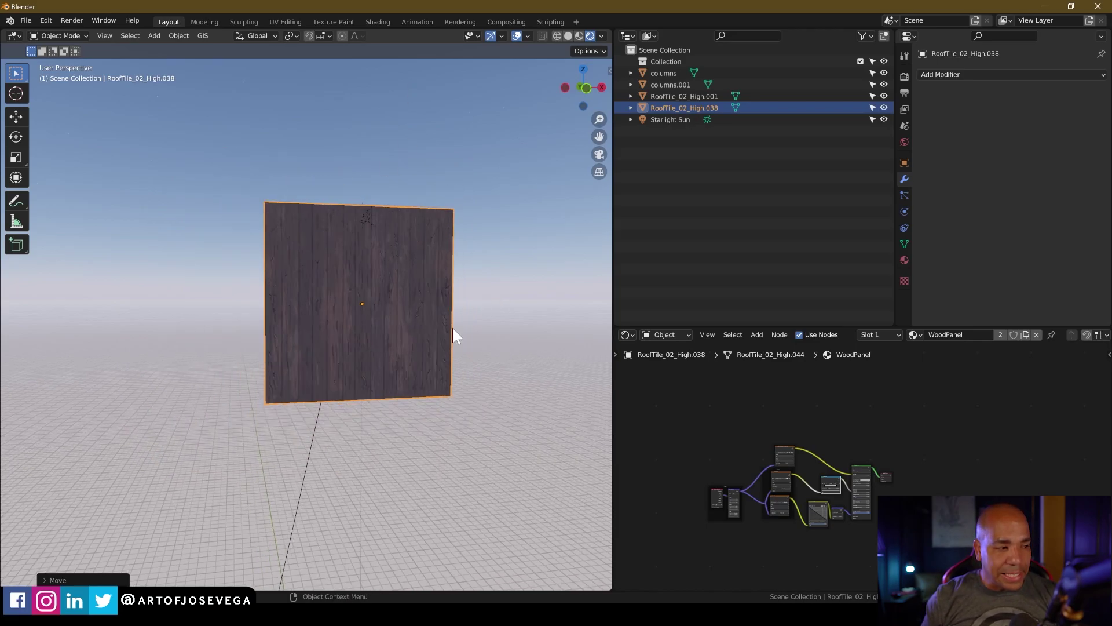
{"action": "mouse_move", "coordinate": [381, 318]}
{"action": "middle_mouse_down"}
{"action": "mouse_move", "coordinate": [360, 332]}
{"action": "mouse_move", "coordinate": [328, 325]}
{"action": "mouse_move", "coordinate": [375, 298]}
{"action": "middle_mouse_up"}
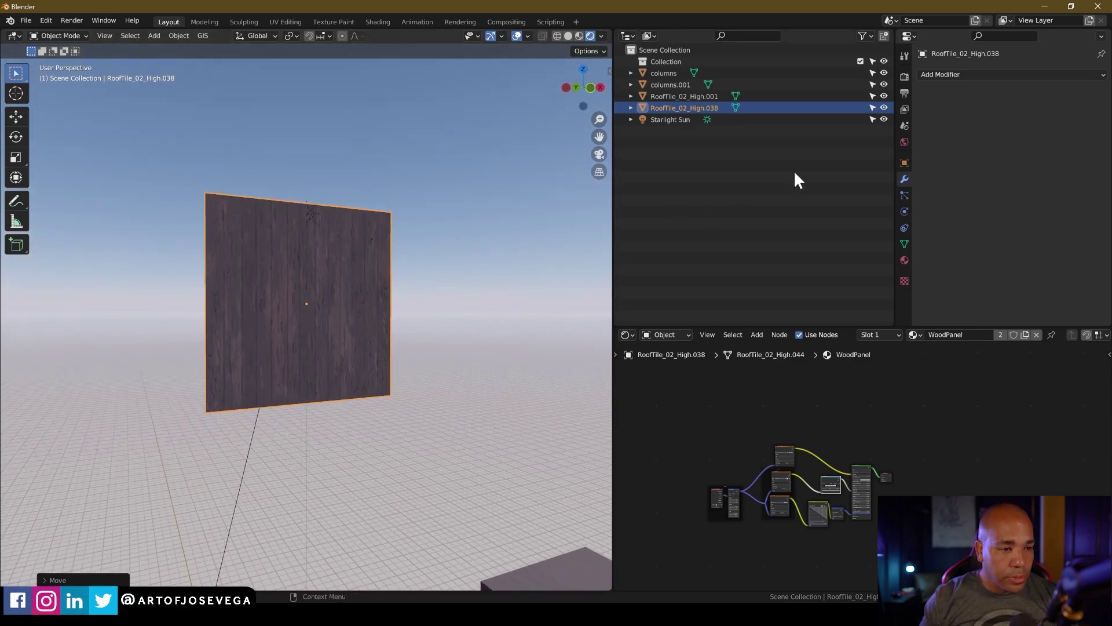
{"action": "left_click", "coordinate": [960, 75]}
{"action": "left_click", "coordinate": [862, 107]}
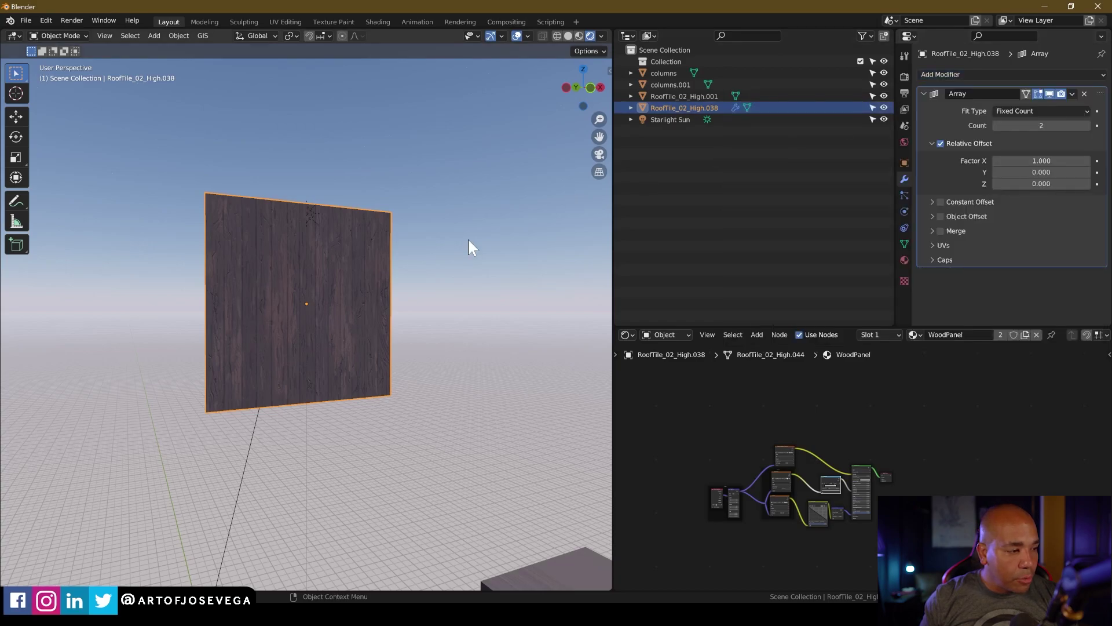
Apply all transforms to the wood panel so its array repeats along the X axis.
{"action": "middle_click_drag", "start_coordinate": [468, 238], "coordinate": [388, 283]}
{"action": "middle_click_drag", "start_coordinate": [579, 250], "coordinate": [453, 260]}
{"action": "key", "text": "ctrl+a"}
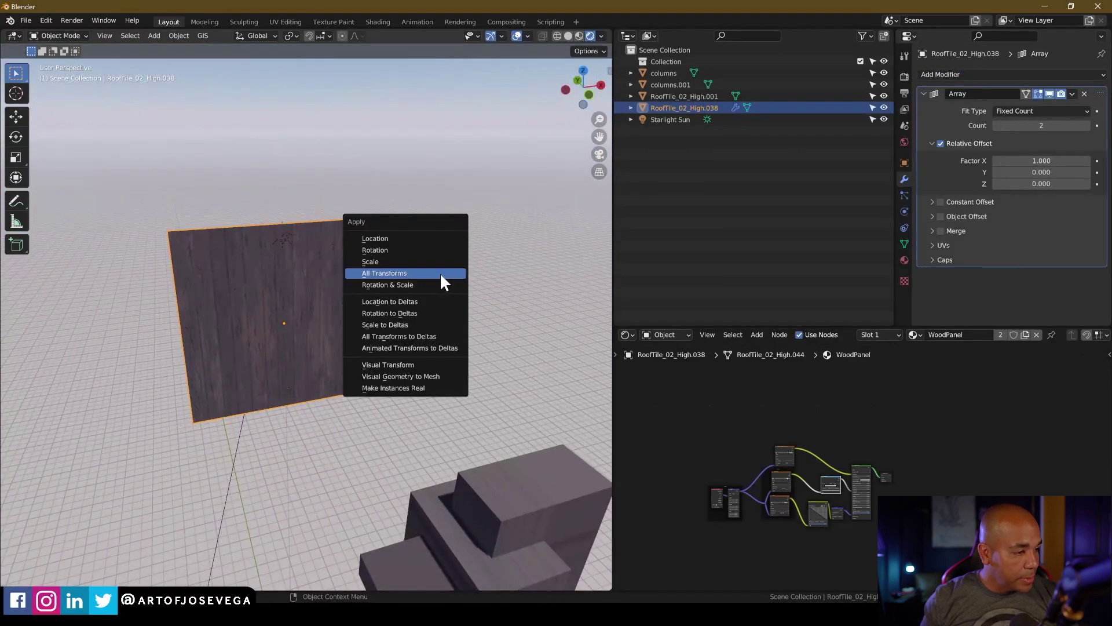
{"action": "left_click", "coordinate": [407, 261]}
{"action": "middle_click_drag", "start_coordinate": [396, 309], "coordinate": [405, 266]}
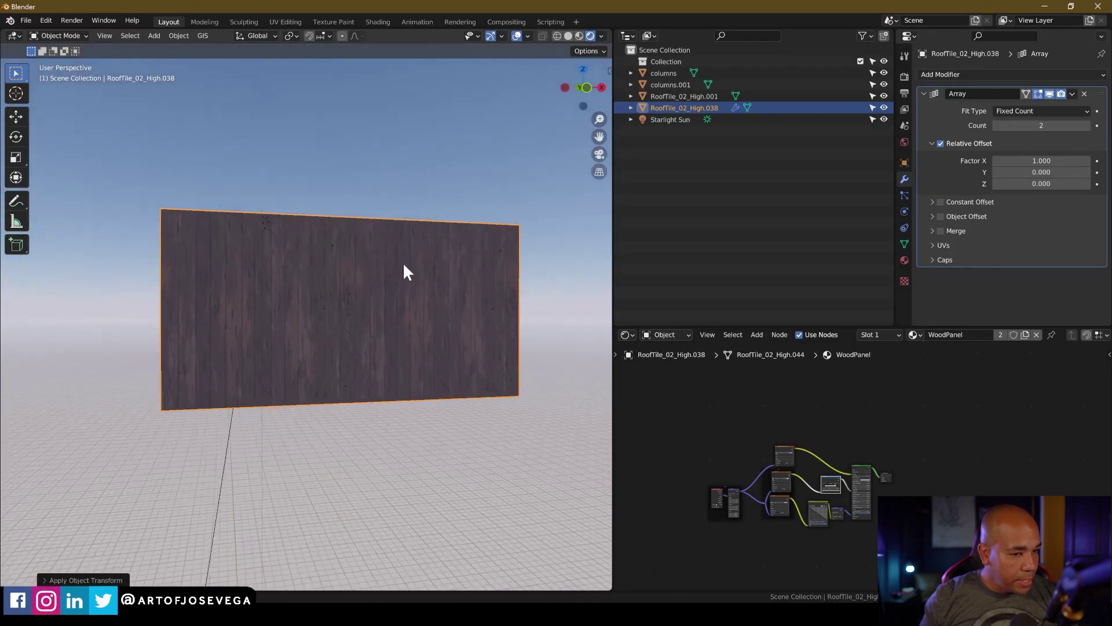
Set the Array modifier's count to 4 and examine how the wood texture repeats across the copies.
{"action": "left_click", "coordinate": [1088, 125]}
{"action": "left_click", "coordinate": [1088, 126]}
{"action": "middle_click_drag", "start_coordinate": [579, 281], "coordinate": [203, 300]}
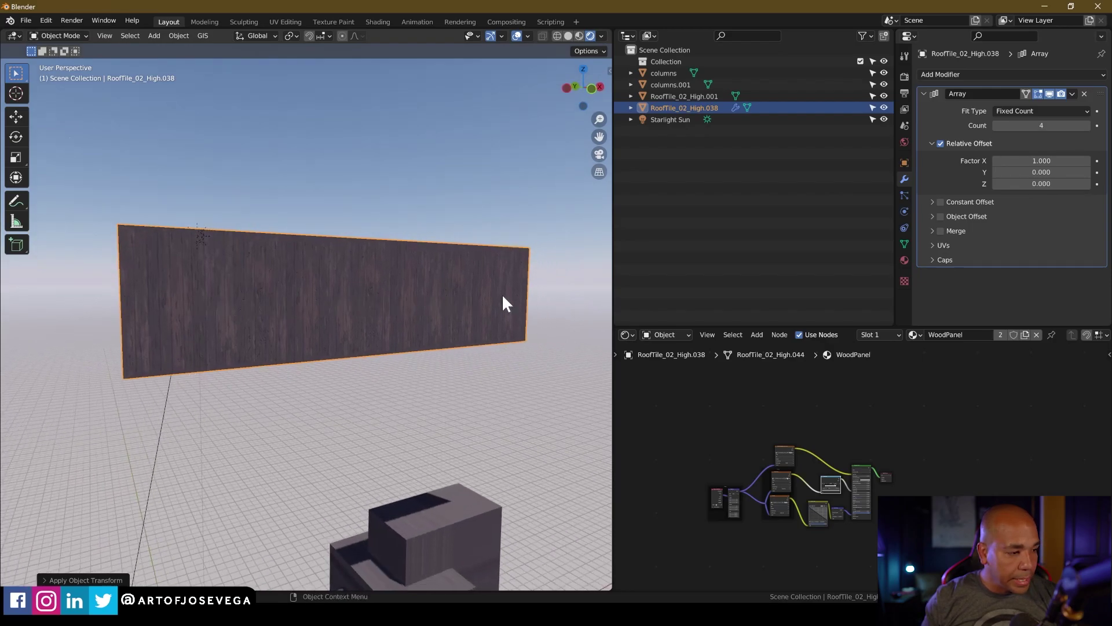
{"action": "middle_click_drag", "start_coordinate": [381, 288], "coordinate": [586, 253]}
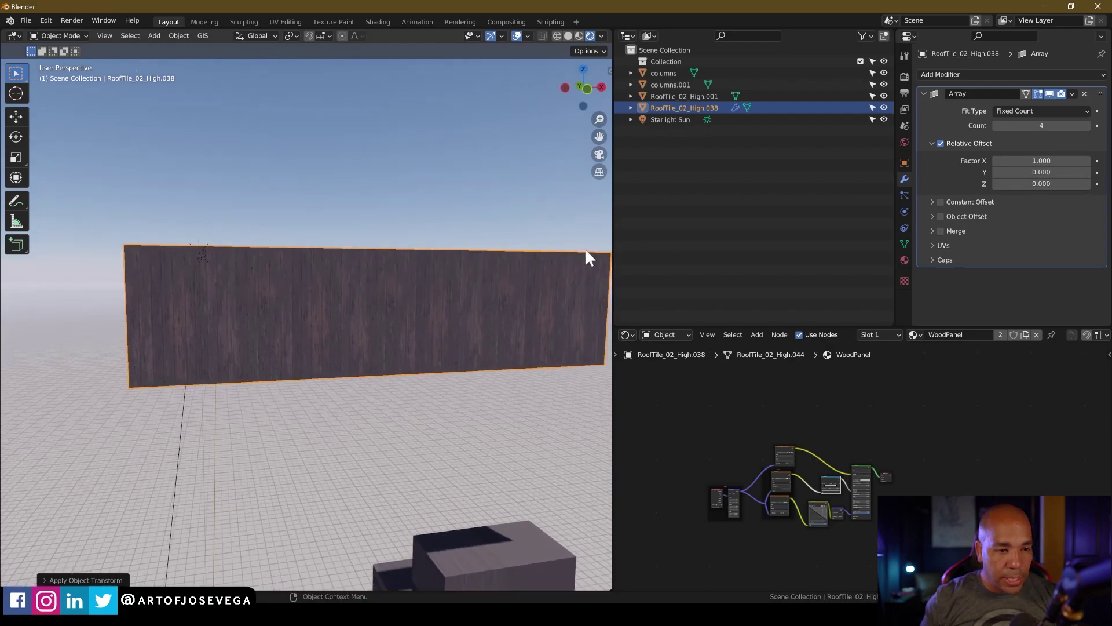
Remove the Array modifier from the wood panel and set its origin to its geometry.
{"action": "left_click", "coordinate": [1084, 95]}
{"action": "mouse_move", "coordinate": [324, 296]}
{"action": "middle_mouse_down", "text": "shift"}
{"action": "mouse_move", "coordinate": [428, 300]}
{"action": "mouse_move", "coordinate": [318, 307]}
{"action": "middle_mouse_up", "text": "shift"}
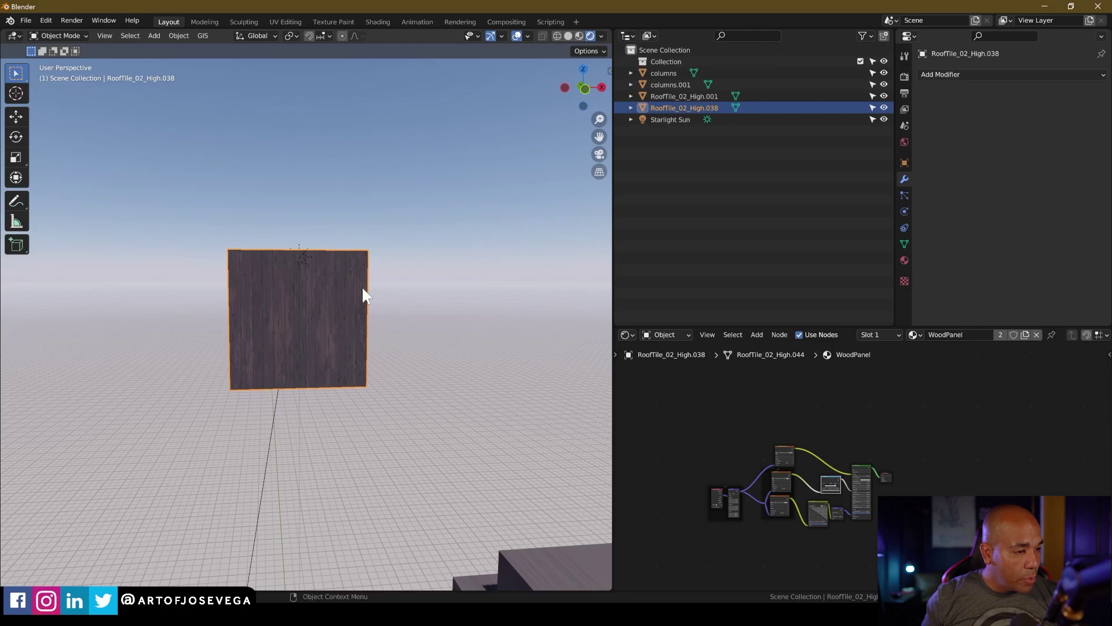
{"action": "right_click", "coordinate": [315, 273]}
{"action": "mouse_move", "coordinate": [296, 317]}
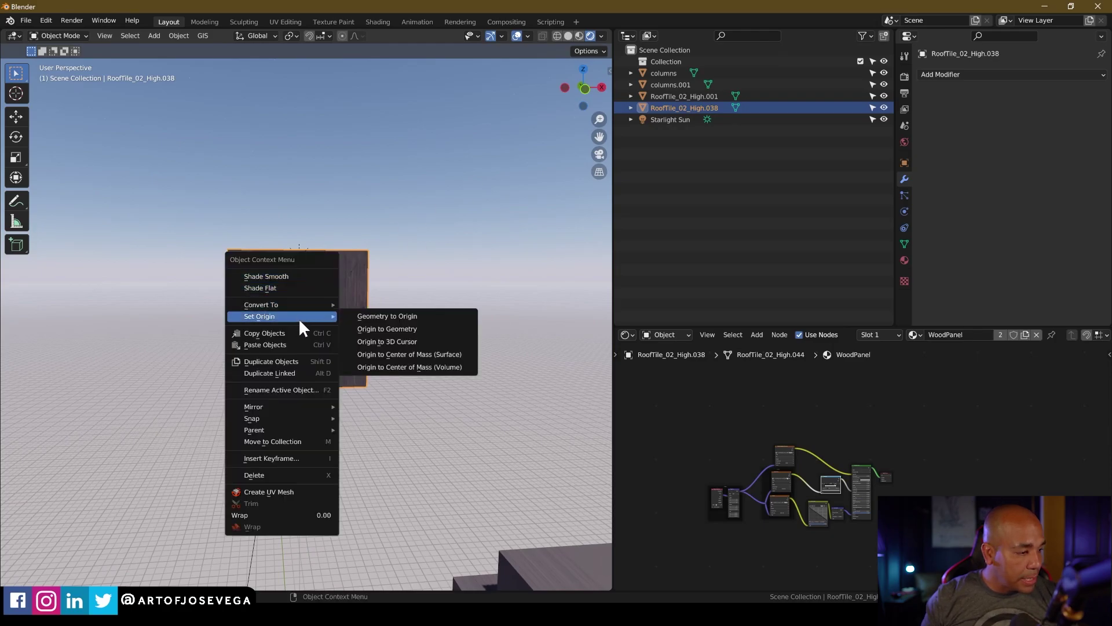
{"action": "left_click", "coordinate": [372, 328]}
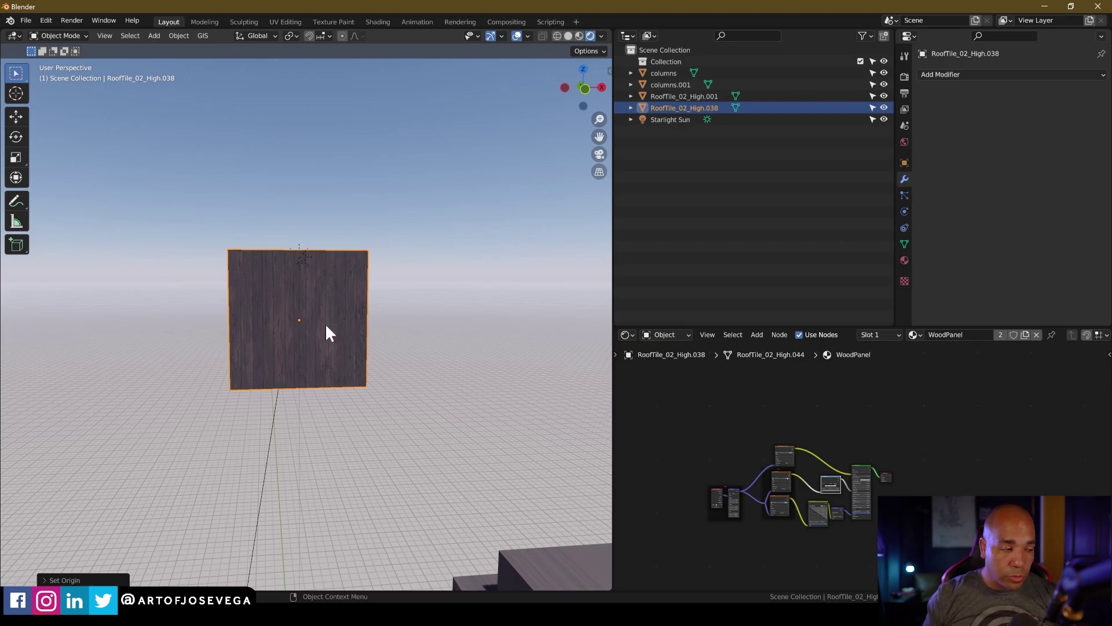
From the front view, duplicate the wood panel and place the copy beside the original along global X.
{"action": "left_click", "coordinate": [583, 107]}
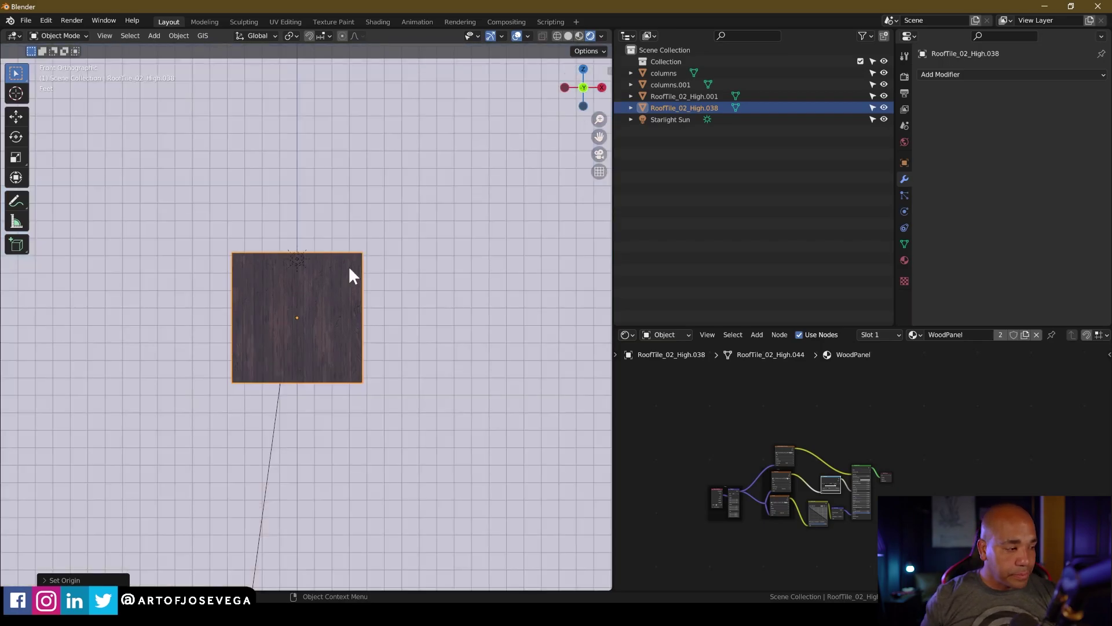
{"action": "middle_click_drag", "start_coordinate": [315, 314], "coordinate": [282, 287], "text": "shift"}
{"action": "scroll", "coordinate": [372, 277], "scroll_direction": "up", "scroll_amount": 2}
{"action": "key", "text": "shift+d"}
{"action": "key", "text": "x"}
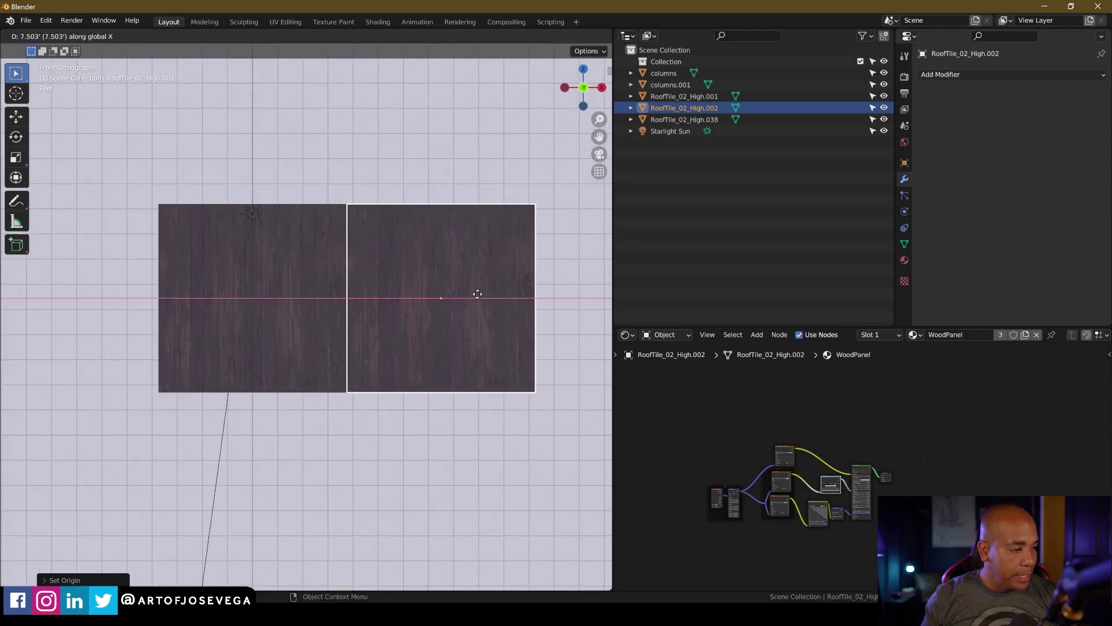
{"action": "left_click", "coordinate": [511, 301]}
Move the duplicate farther along global X, leaving a gap of about one panel width from the original.
{"action": "scroll", "coordinate": [516, 307], "scroll_direction": "down", "scroll_amount": 3}
{"action": "middle_click_drag", "start_coordinate": [518, 311], "coordinate": [350, 316], "text": "shift"}
{"action": "key", "text": "g"}
{"action": "key", "text": "x"}
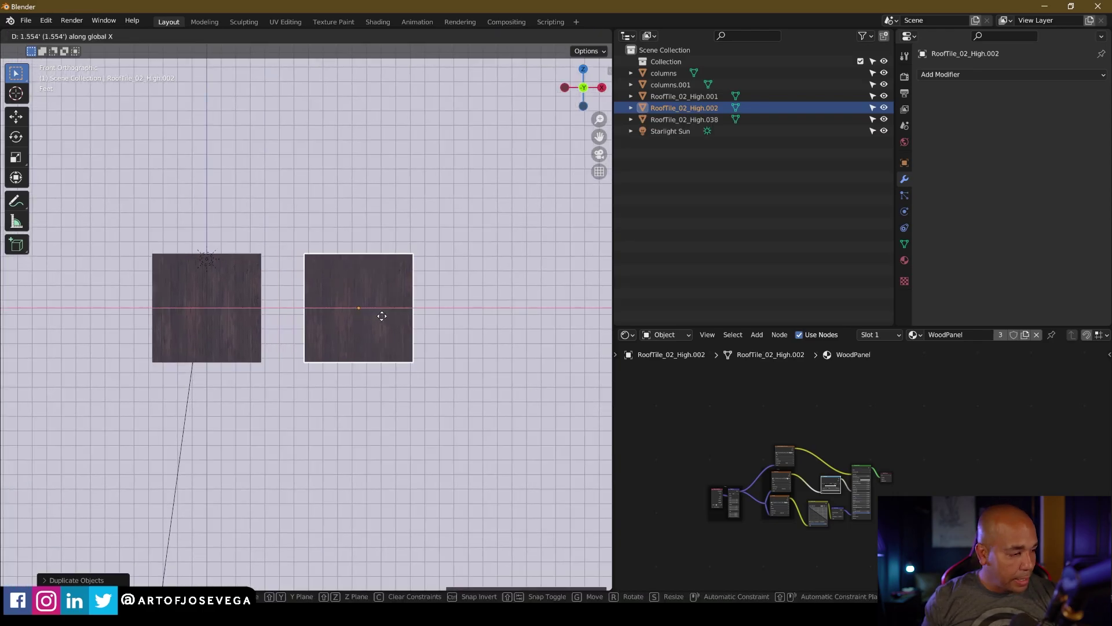
{"action": "left_click", "coordinate": [454, 314]}
{"action": "middle_click_drag", "start_coordinate": [448, 280], "coordinate": [404, 280], "text": "shift"}
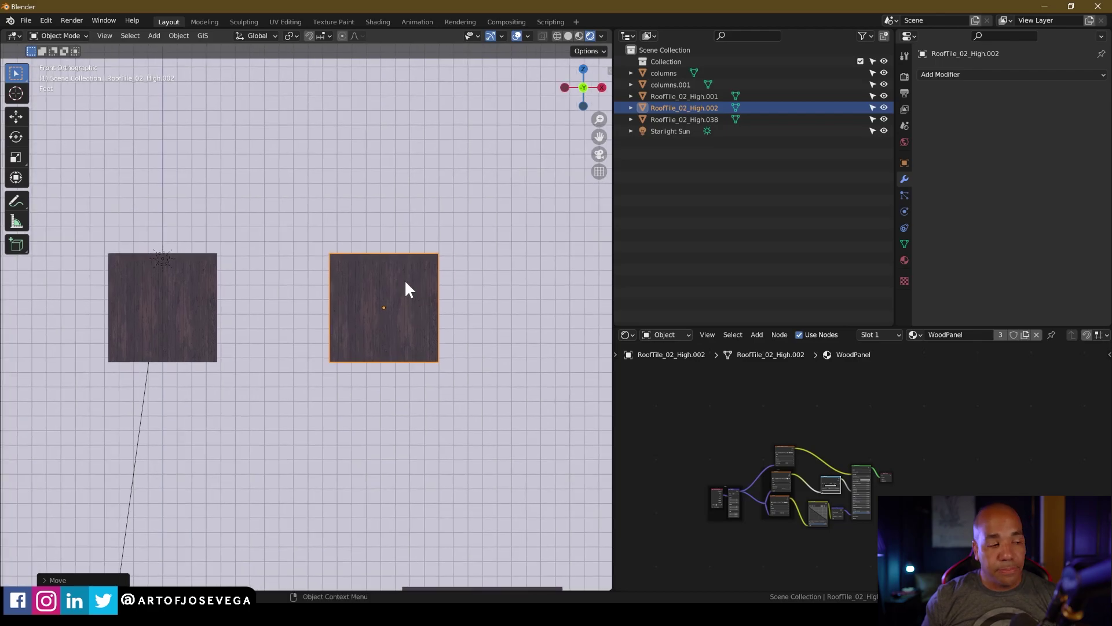
Try enlarging the duplicate panel uniformly in Object Mode, and undo the resize.
{"action": "key", "text": "s"}
{"action": "left_click", "coordinate": [443, 293]}
{"action": "scroll", "coordinate": [404, 298], "scroll_direction": "up", "scroll_amount": 3}
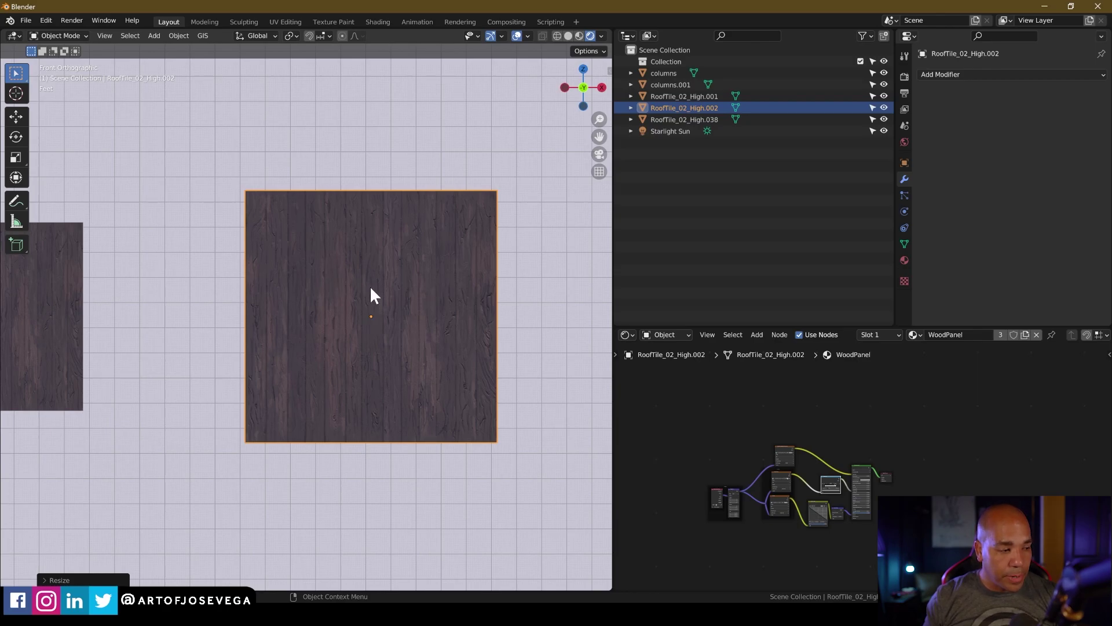
{"action": "key", "text": "ctrl+z"}
{"action": "middle_click_drag", "start_coordinate": [365, 290], "coordinate": [378, 291], "text": "shift"}
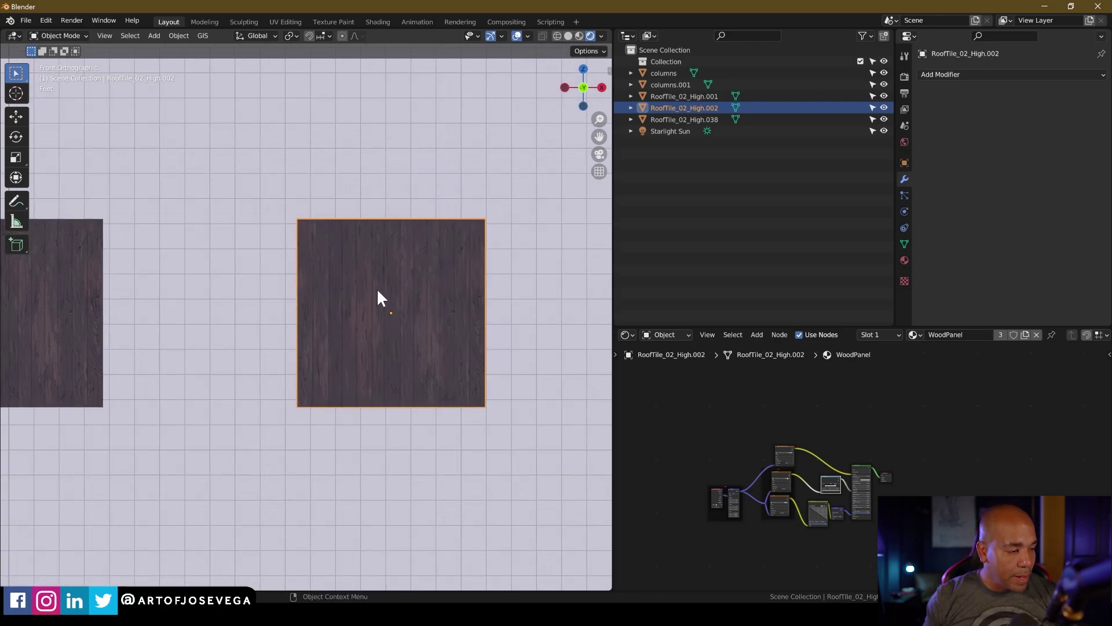
Try scaling the duplicate's entire mesh uniformly in Edit Mode, and cancel it.
{"action": "key", "text": "ctrl+Tab"}
{"action": "left_click", "coordinate": [455, 275]}
{"action": "key", "text": "q"}
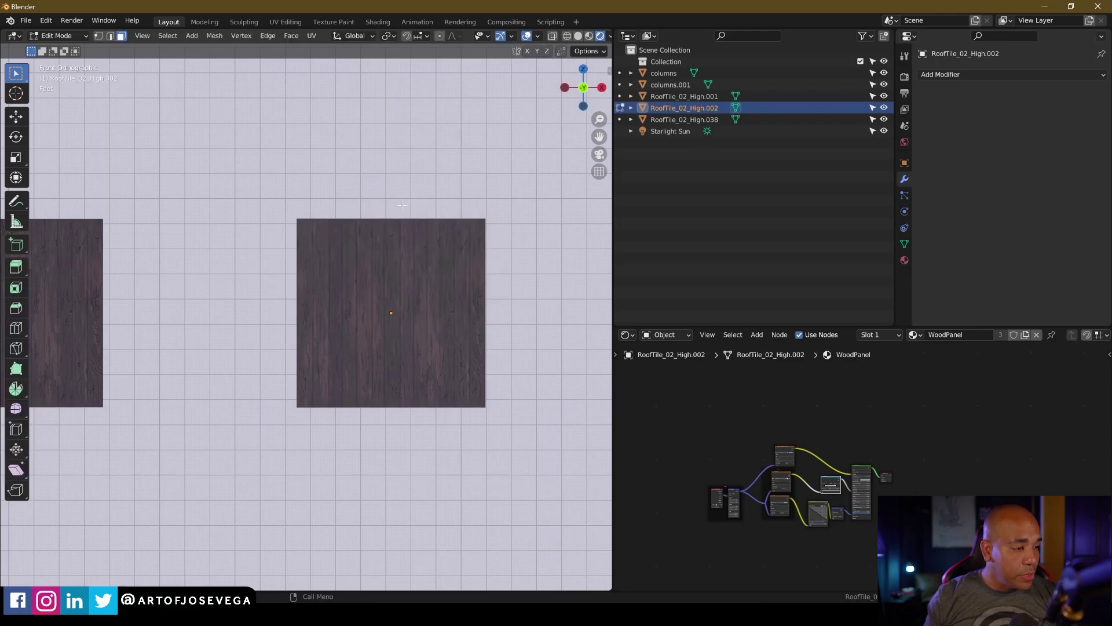
{"action": "key", "text": "a"}
{"action": "key", "text": "s"}
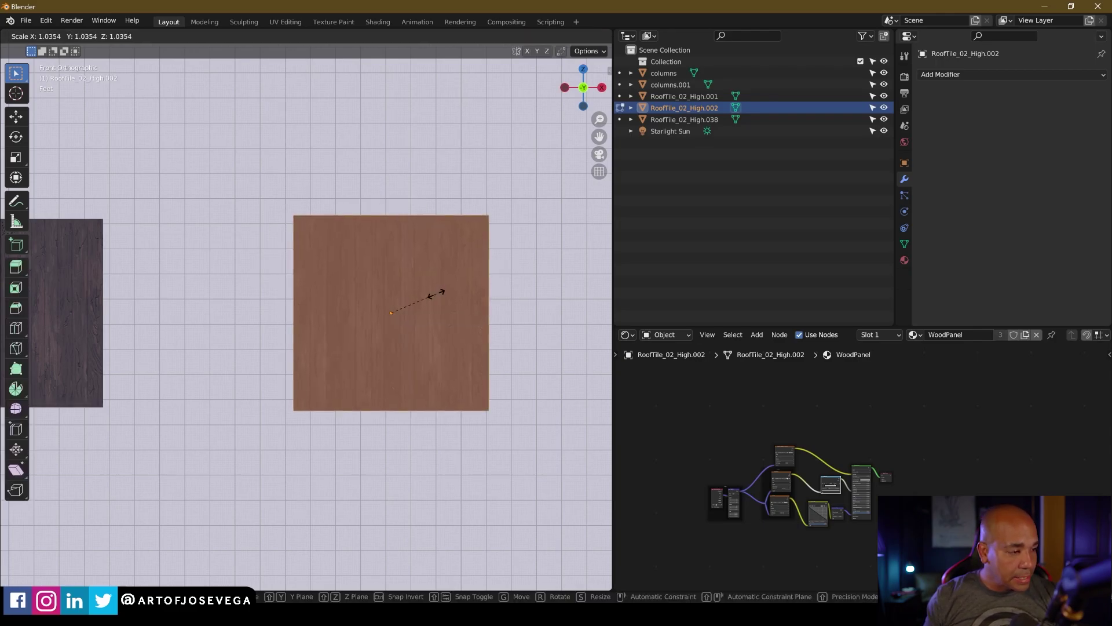
{"action": "key", "text": "Escape"}
Try scaling the duplicate's mesh along Z and along X in Edit Mode, cancelling both.
{"action": "key", "text": "s"}
{"action": "key", "text": "z"}
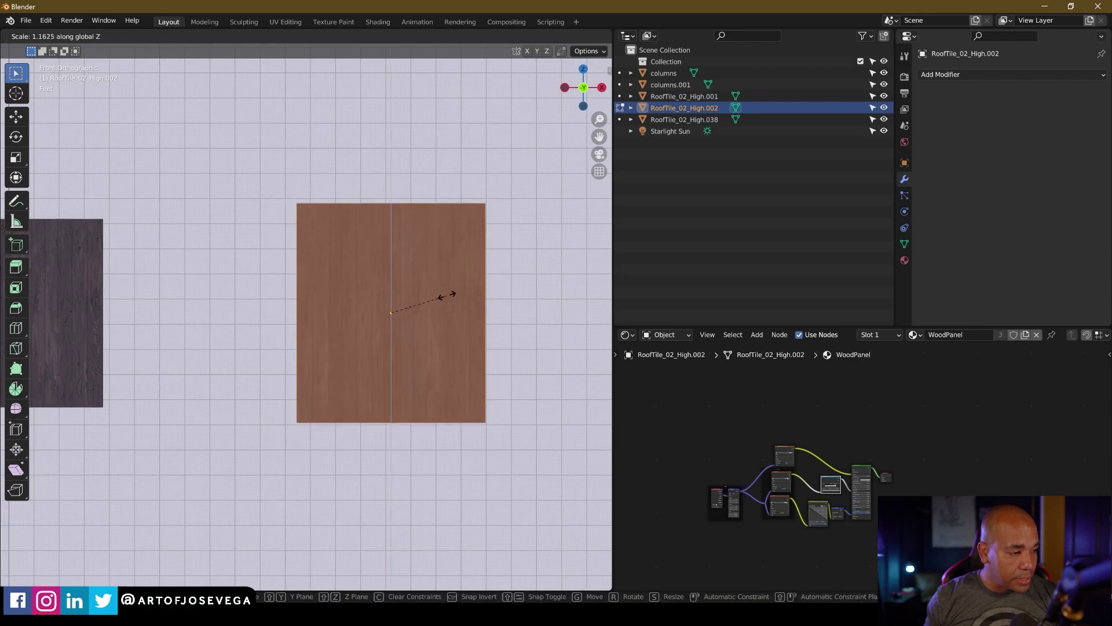
{"action": "key", "text": "Escape"}
{"action": "key", "text": "s"}
{"action": "key", "text": "x"}
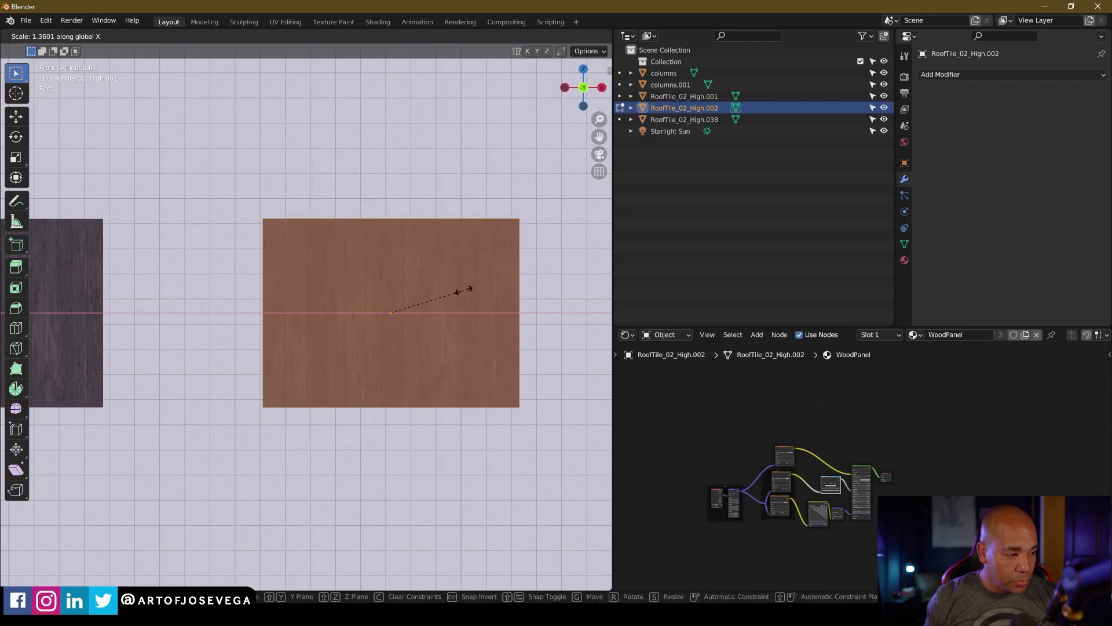
{"action": "key", "text": "Escape"}
Return to Object Mode and try stretching the duplicate panel along X to about twice its width, cancelling it.
{"action": "key", "text": "ctrl+Tab"}
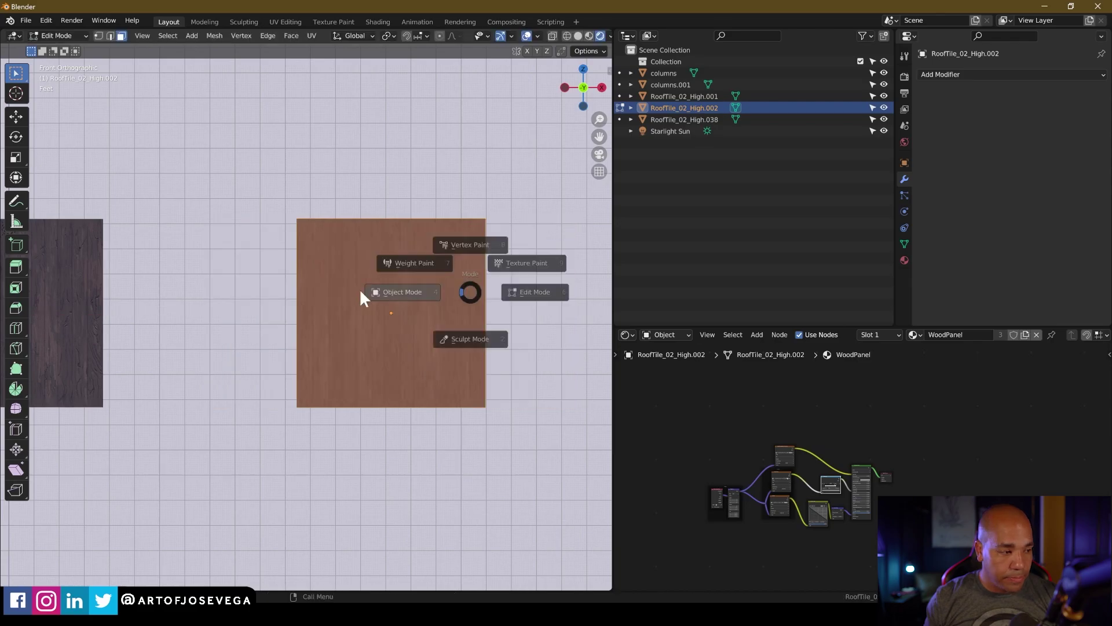
{"action": "left_click", "coordinate": [410, 290]}
{"action": "key", "text": "s"}
{"action": "key", "text": "x"}
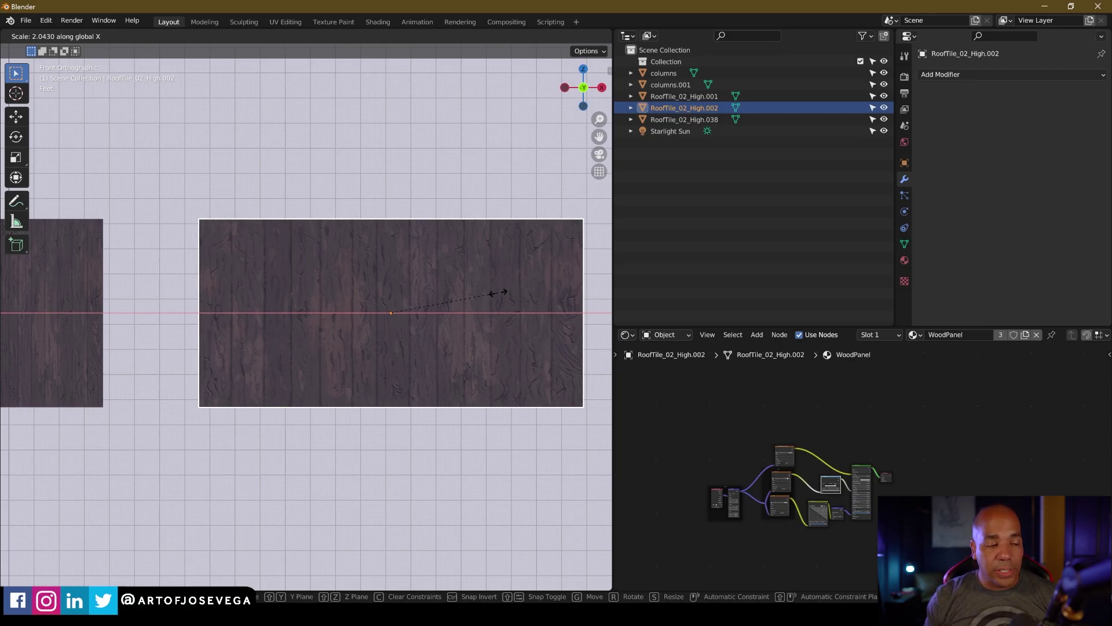
{"action": "key", "text": "Escape"}
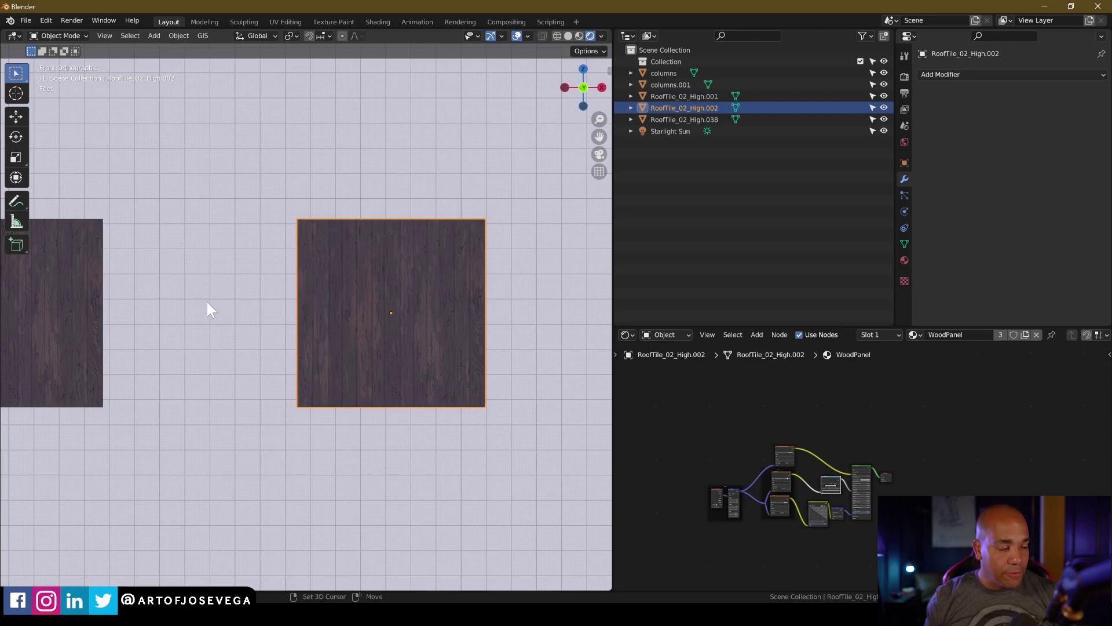
{"action": "middle_click_drag", "start_coordinate": [210, 309], "coordinate": [293, 306], "text": "shift"}
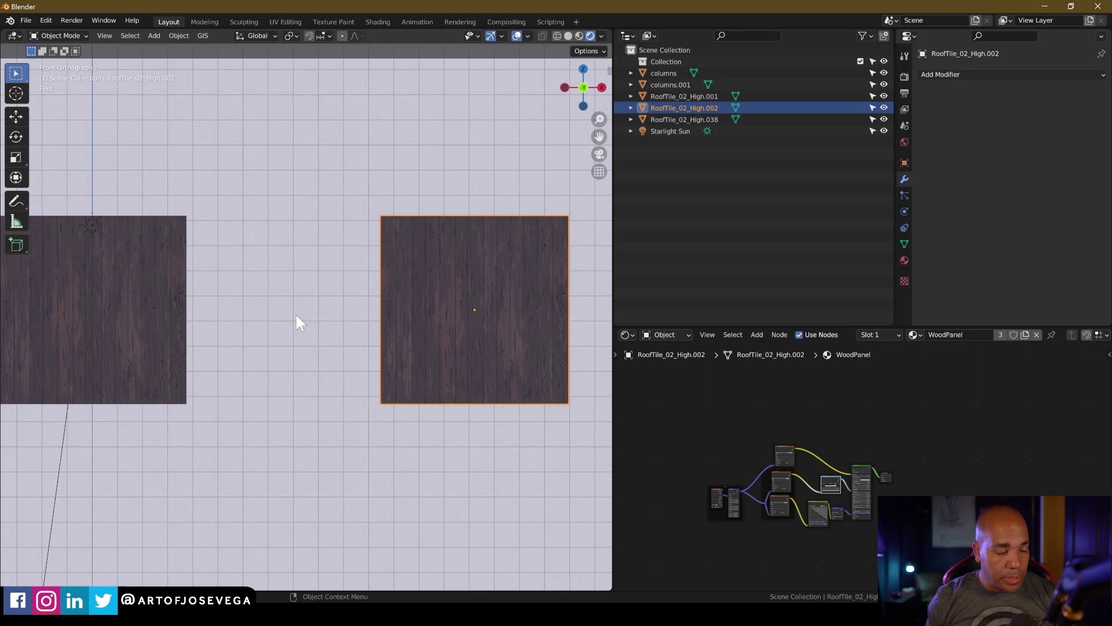
{"action": "middle_click_drag", "start_coordinate": [110, 290], "coordinate": [357, 237], "text": "shift"}
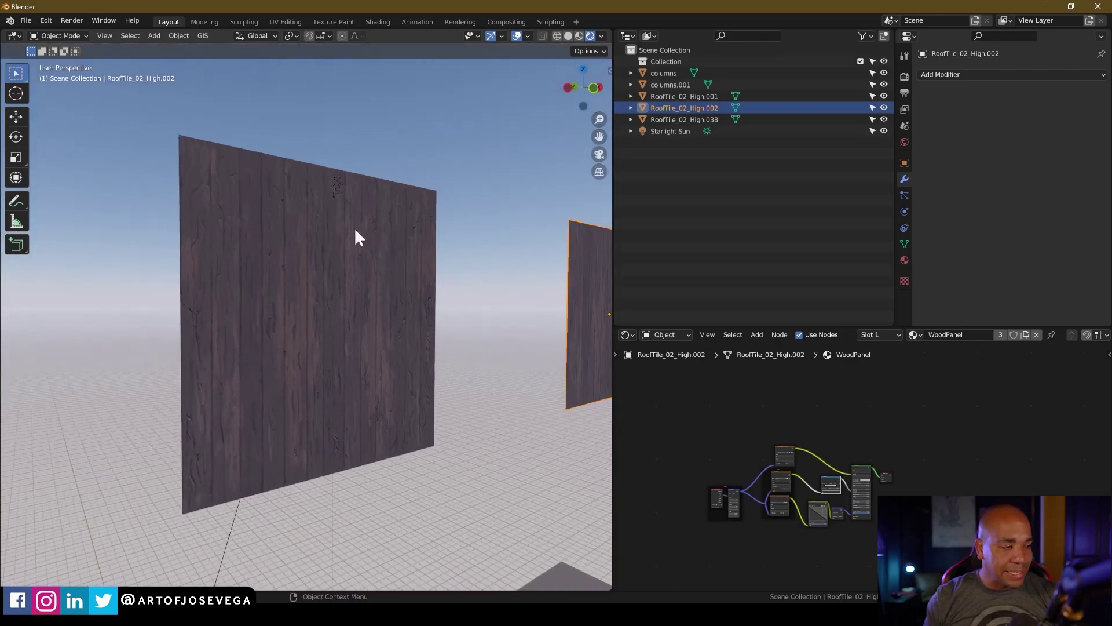
{"action": "middle_click_drag", "start_coordinate": [312, 290], "coordinate": [350, 297]}
{"action": "middle_click_drag", "start_coordinate": [439, 288], "coordinate": [345, 288], "text": "shift"}
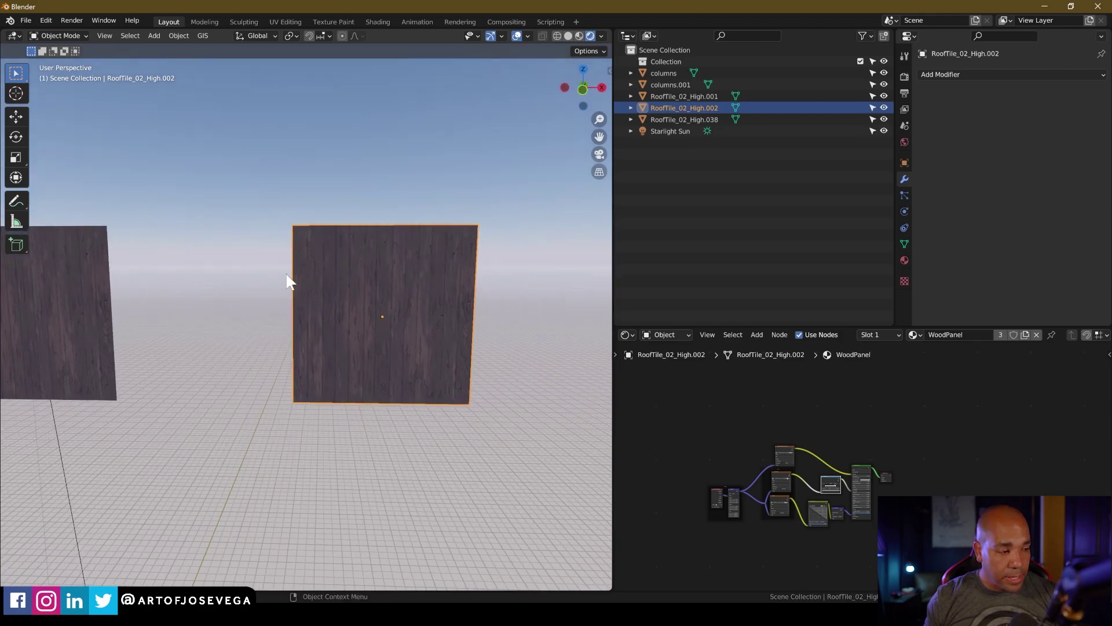
{"action": "middle_click_drag", "start_coordinate": [458, 320], "coordinate": [403, 313], "text": "shift"}
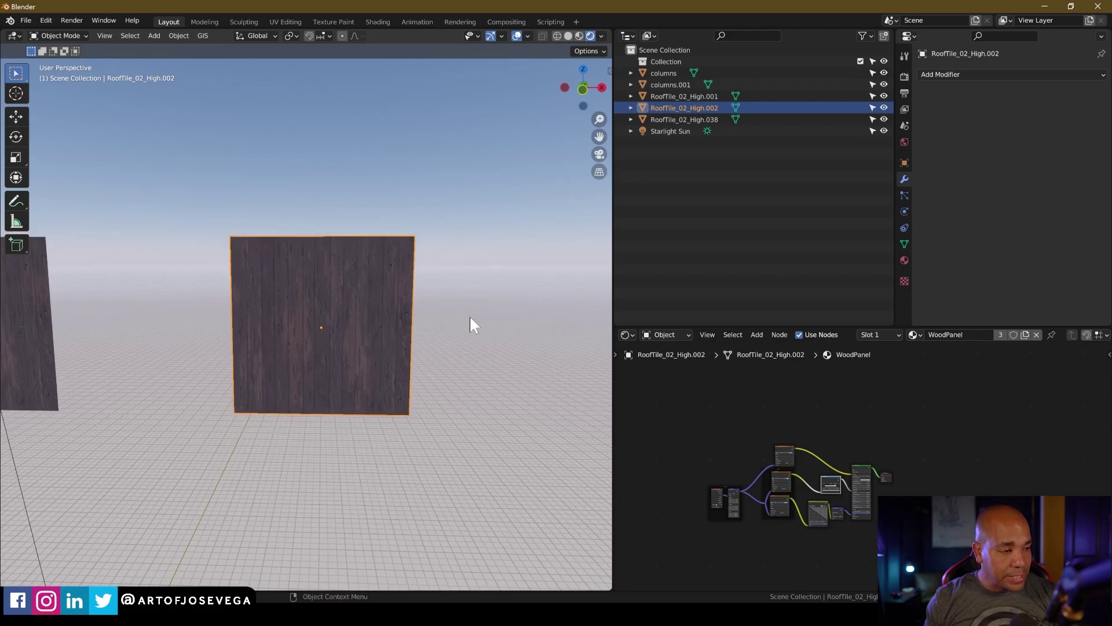
Put the duplicate panel in Edit Mode, expand the tool's transform options and widen the sidebar so the option names are readable.
{"action": "key", "text": "n"}
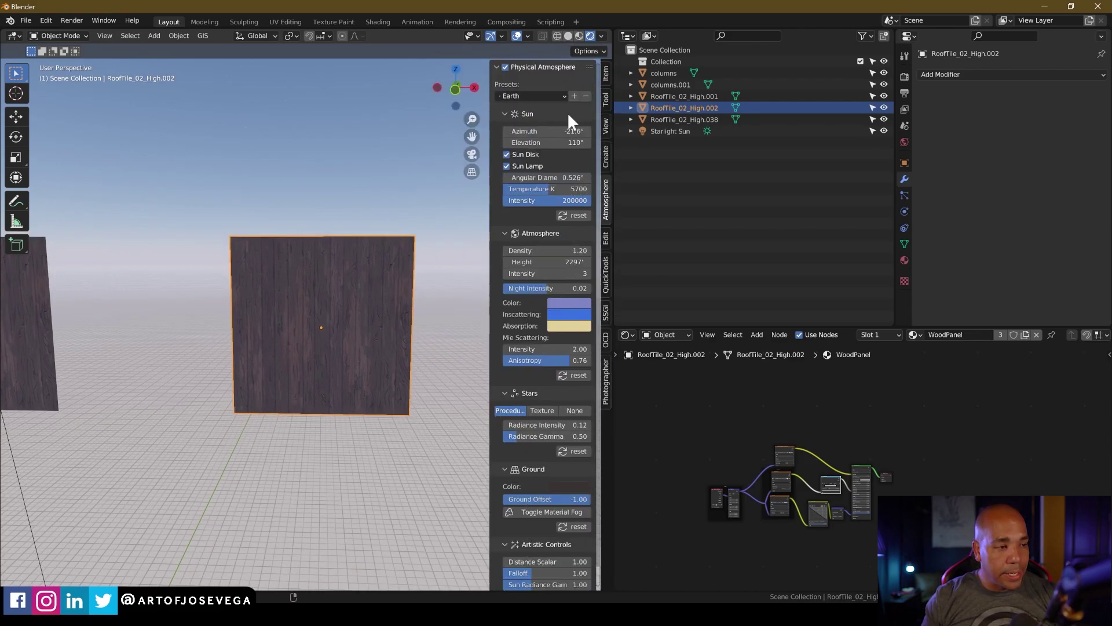
{"action": "left_click", "coordinate": [606, 125]}
{"action": "middle_click_drag", "start_coordinate": [407, 195], "coordinate": [296, 165], "text": "shift"}
{"action": "key", "text": "ctrl+Tab"}
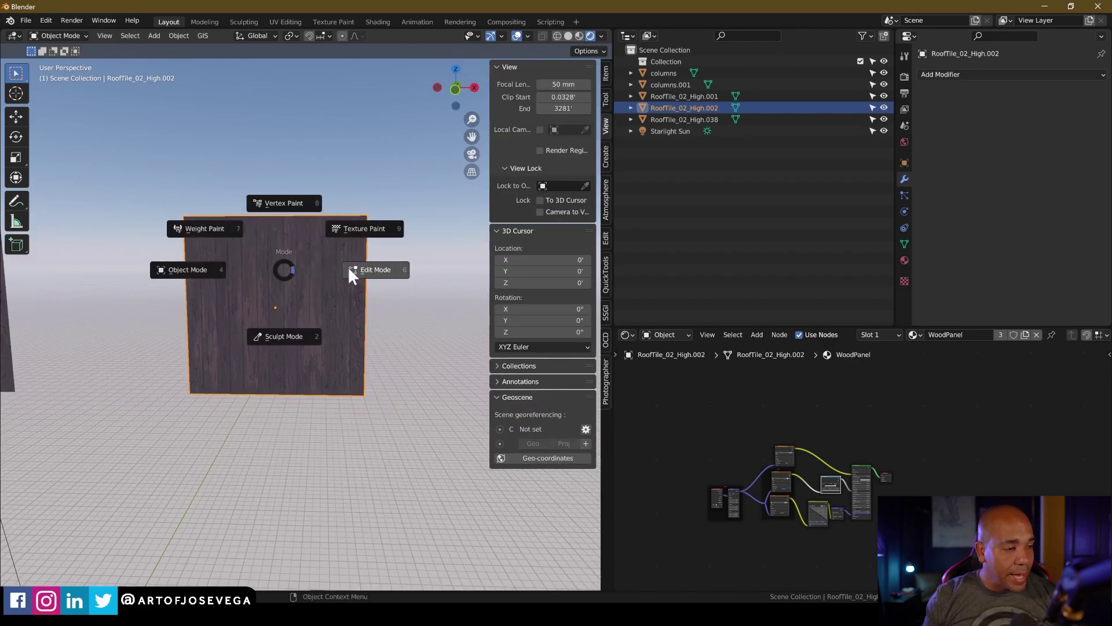
{"action": "left_click", "coordinate": [349, 267]}
{"action": "left_click", "coordinate": [606, 100]}
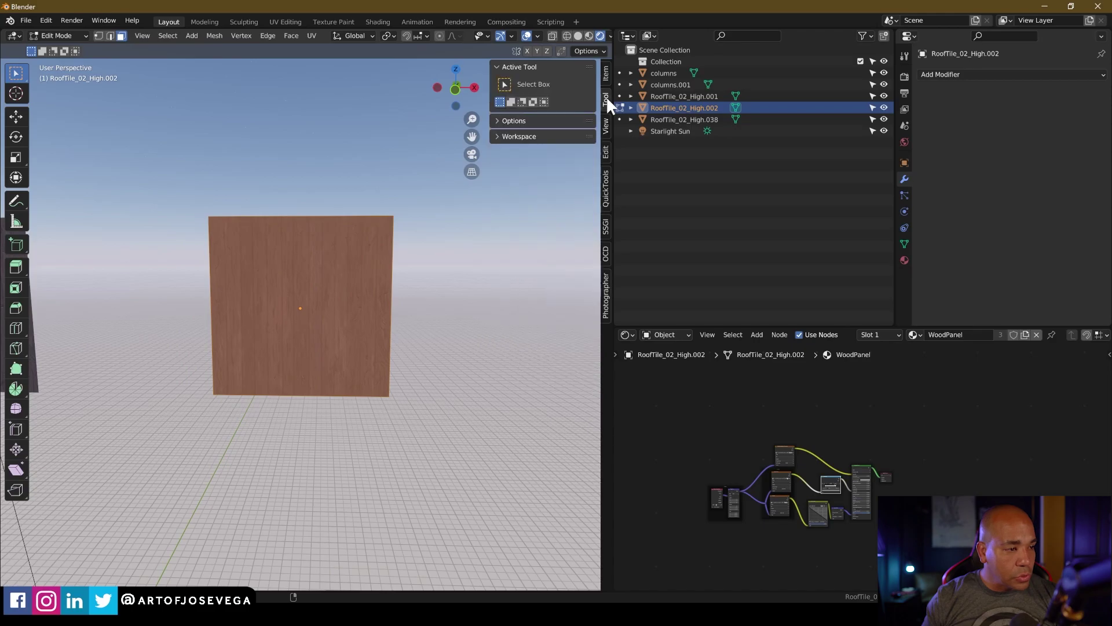
{"action": "left_click", "coordinate": [499, 121]}
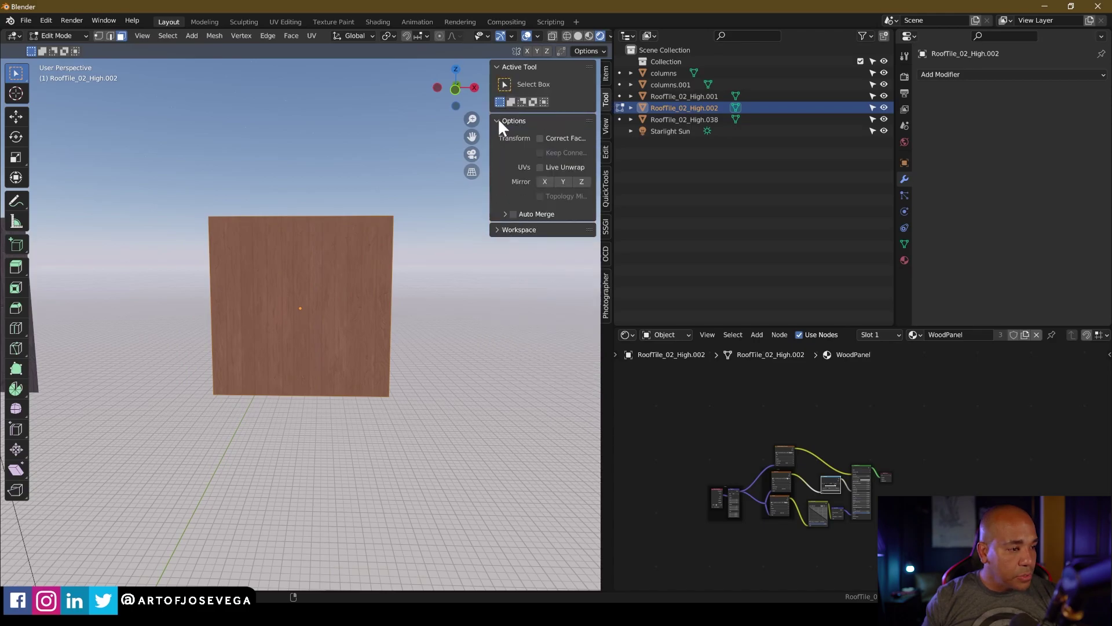
{"action": "left_click_drag", "start_coordinate": [489, 150], "coordinate": [409, 153]}
{"action": "key", "text": "KP_Decimal"}
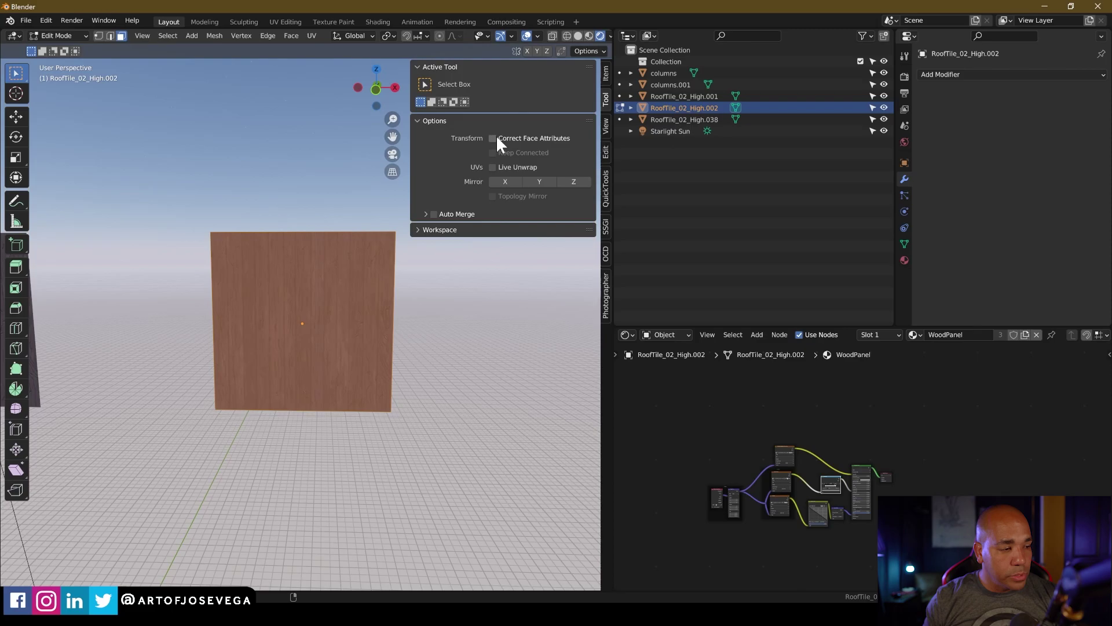
Try scaling the duplicate panel's mesh along Z to about 0.9 with Correct Face Attributes off.
{"action": "middle_click_drag", "start_coordinate": [310, 238], "coordinate": [325, 261], "text": "shift"}
{"action": "key", "text": "s"}
{"action": "key", "text": "z"}
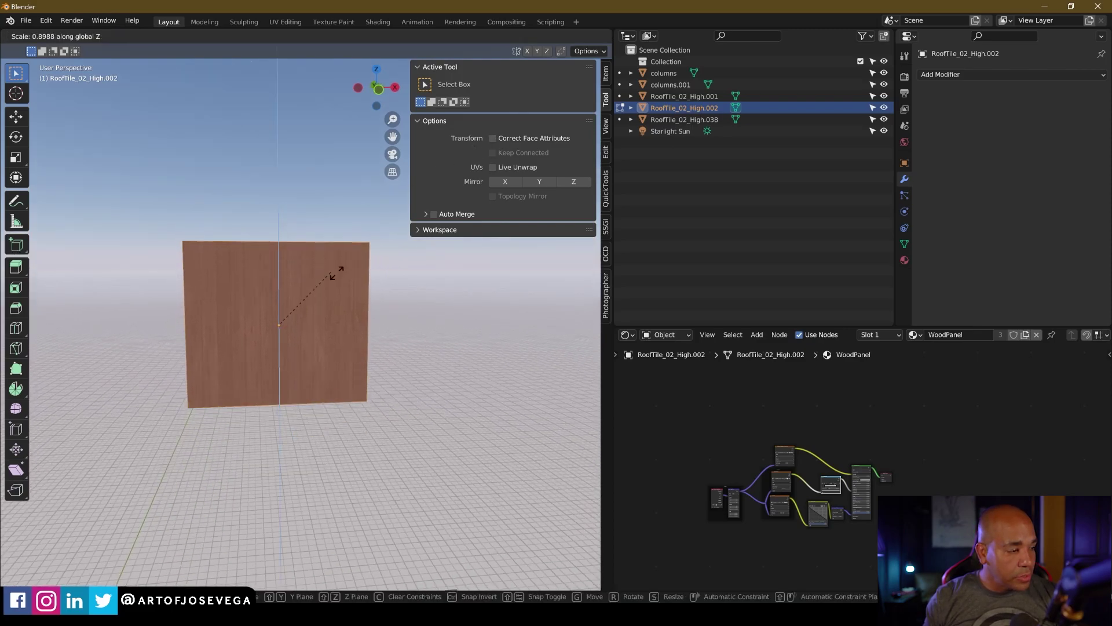
{"action": "left_click", "coordinate": [358, 297]}
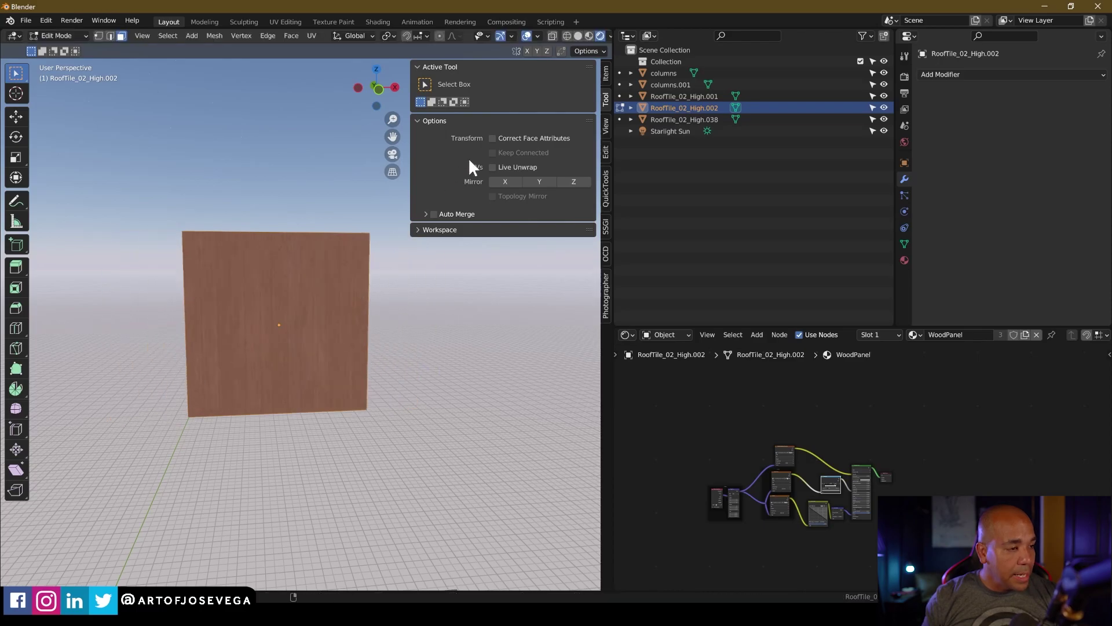
Enable Correct Face Attributes and try scaling the duplicate panel's mesh along X to about 2.4 times its width.
{"action": "left_click", "coordinate": [493, 138]}
{"action": "key", "text": "s"}
{"action": "key", "text": "x"}
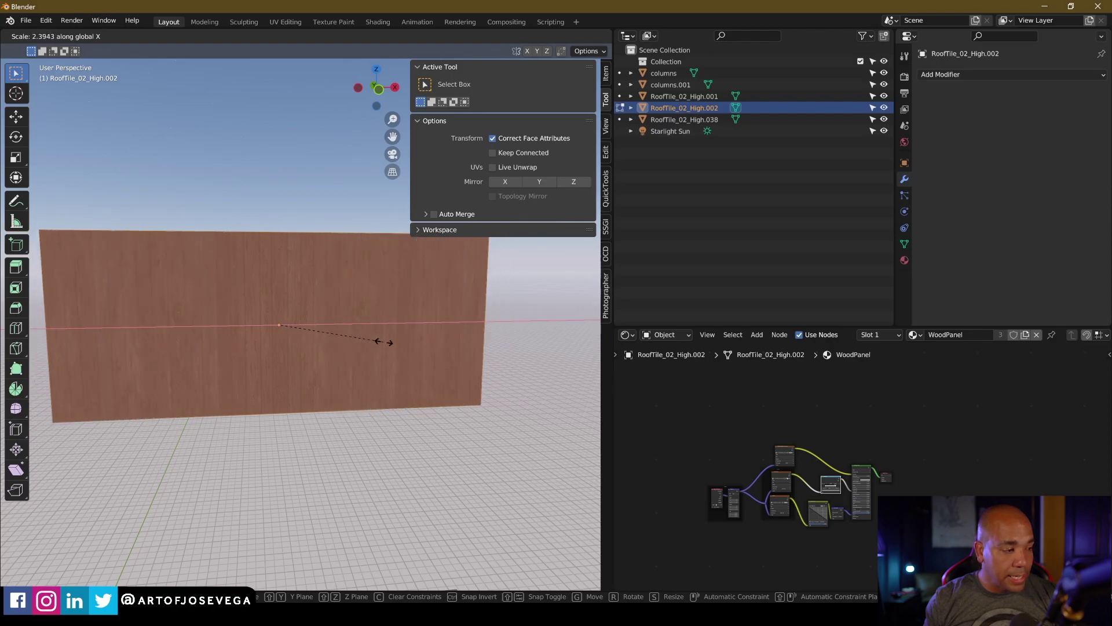
{"action": "right_click", "coordinate": [300, 341]}
Try scaling the panel's mesh to about 2.5 times along Z and about 2.1 times along X, cancelling both.
{"action": "key", "text": "s"}
{"action": "key", "text": "z"}
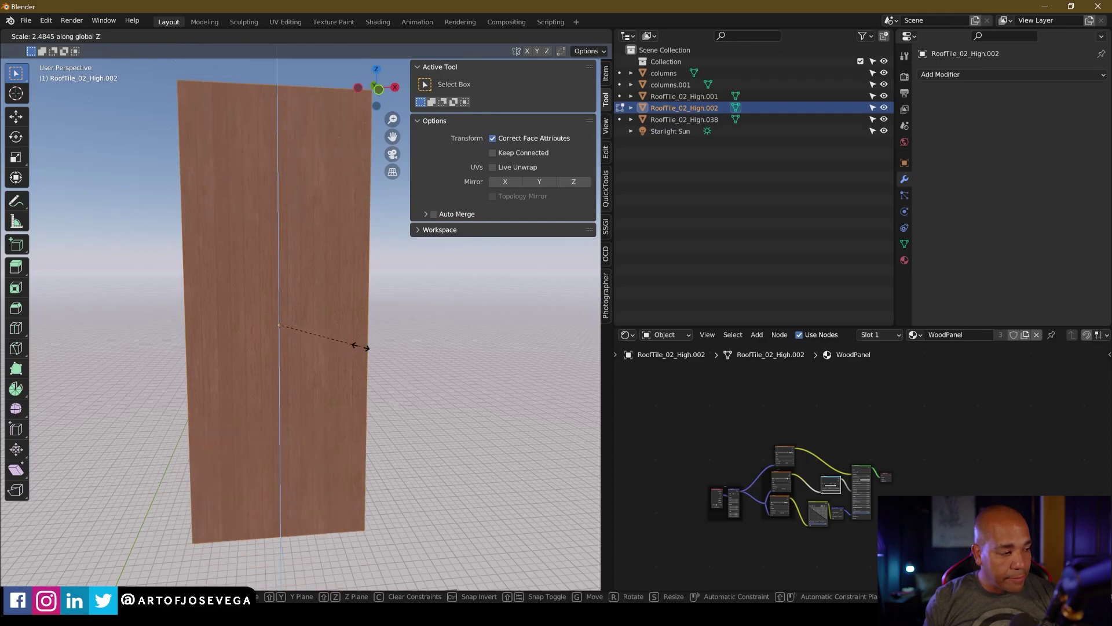
{"action": "right_click", "coordinate": [332, 336]}
{"action": "key", "text": "s"}
{"action": "key", "text": "x"}
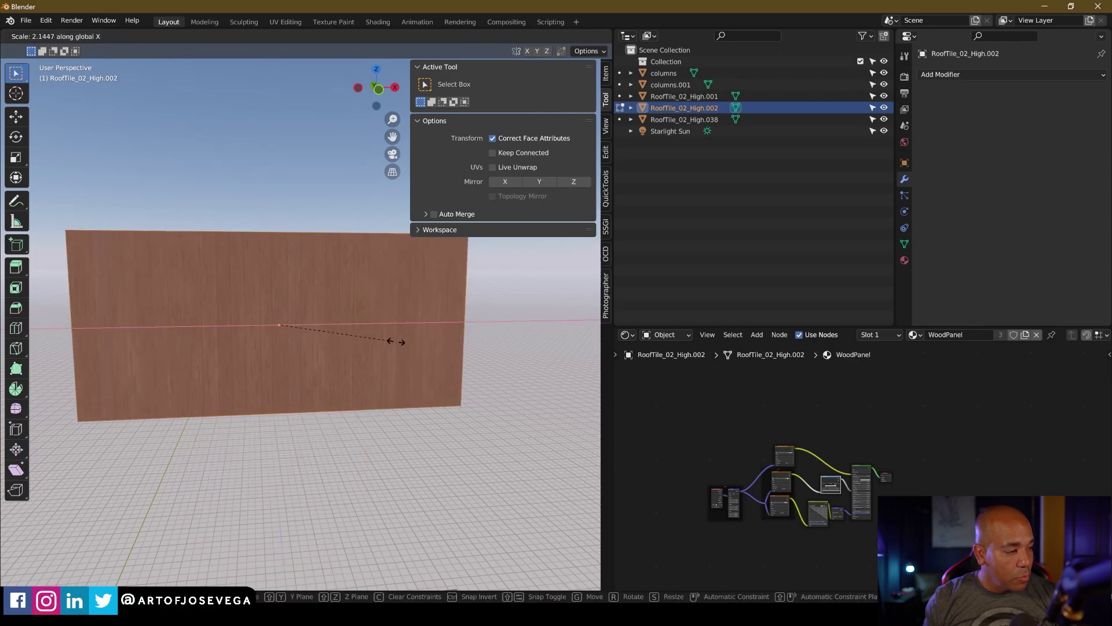
{"action": "right_click", "coordinate": [336, 336]}
{"action": "middle_click_drag", "start_coordinate": [334, 335], "coordinate": [323, 238], "text": "shift"}
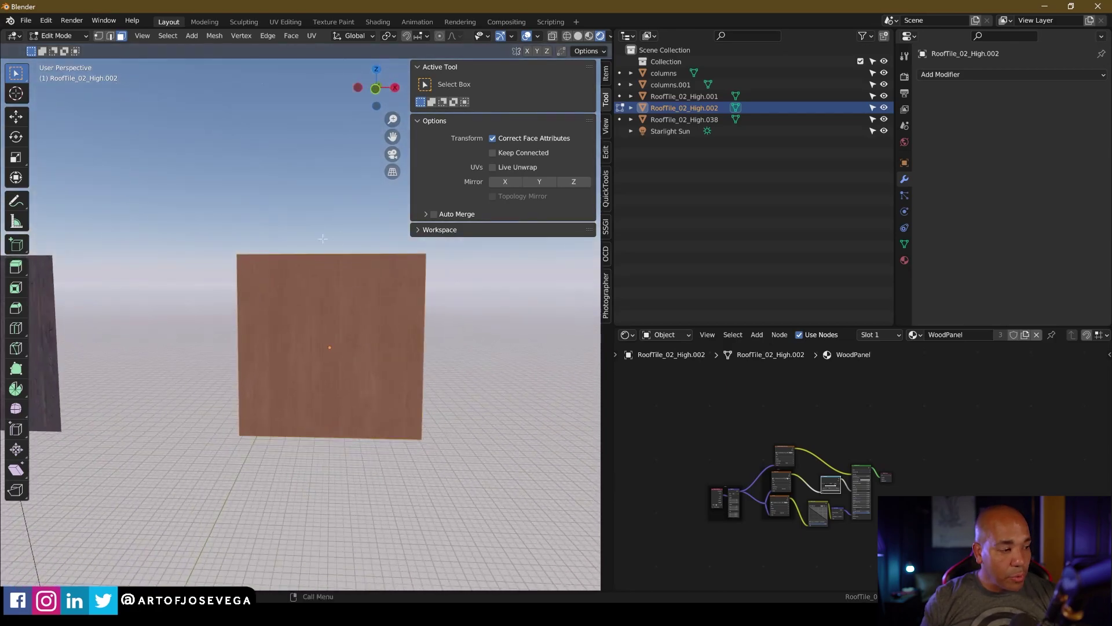
{"action": "scroll", "coordinate": [348, 278], "scroll_direction": "down", "scroll_amount": 3}
{"action": "key", "text": "c"}
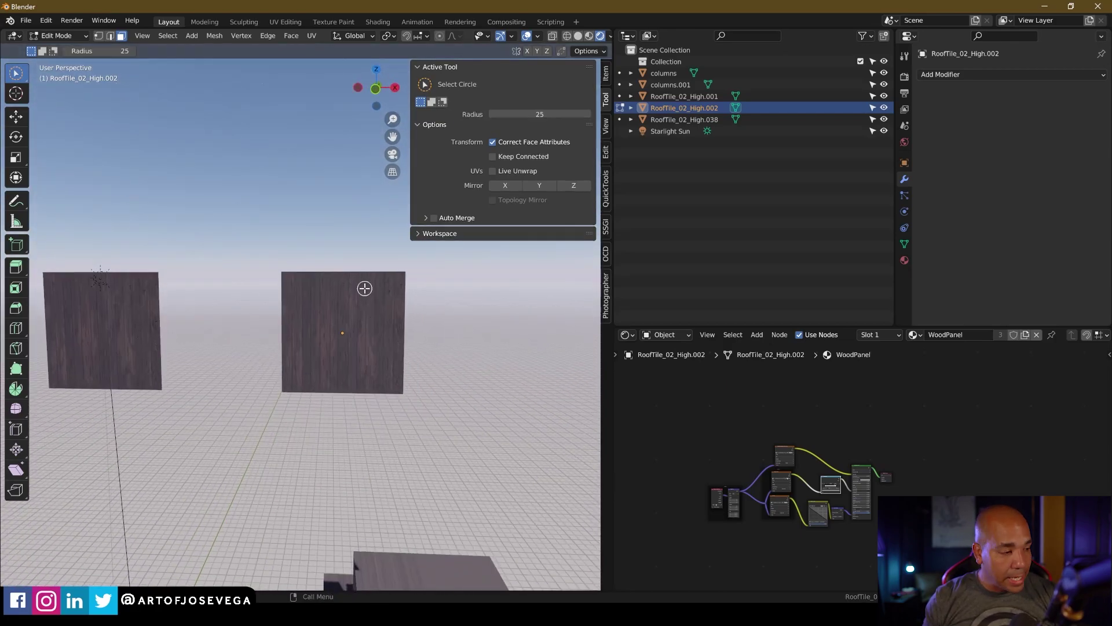
{"action": "key", "text": "w"}
{"action": "key", "text": "w"}
{"action": "key", "text": "w"}
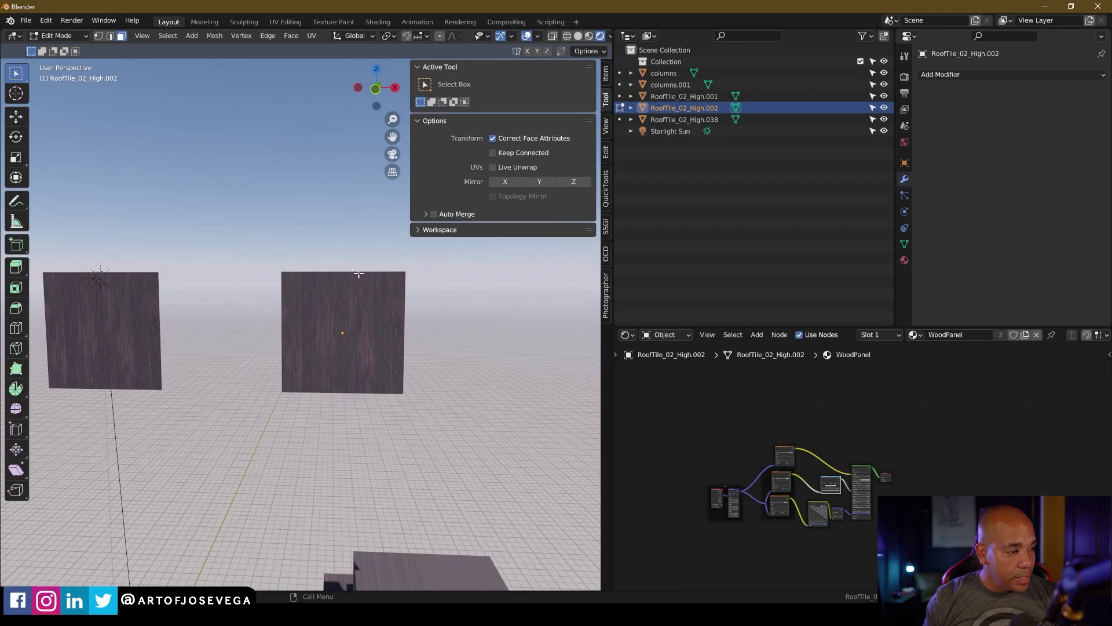
Select the duplicate panel's top edge in edge mode and extrude it upward by somewhat less than the panel's height.
{"action": "left_click", "coordinate": [369, 294]}
{"action": "scroll", "coordinate": [368, 293], "scroll_direction": "up", "scroll_amount": 3}
{"action": "key", "text": "2"}
{"action": "left_click", "coordinate": [350, 255]}
{"action": "scroll", "coordinate": [389, 295], "scroll_direction": "down", "scroll_amount": 2}
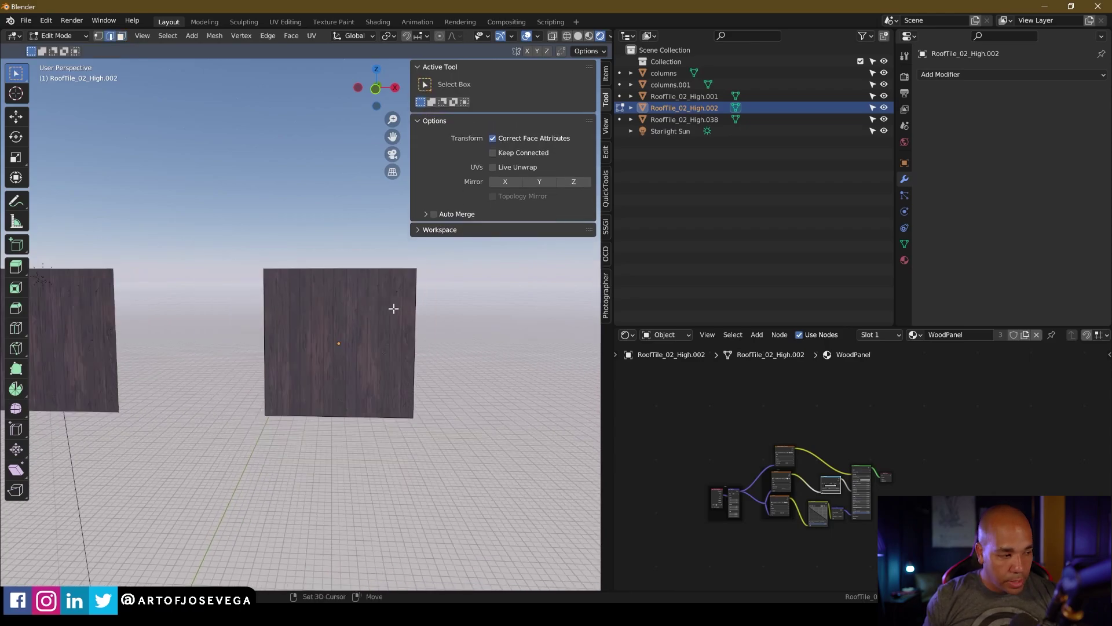
{"action": "middle_click_drag", "start_coordinate": [398, 307], "coordinate": [386, 365], "text": "shift"}
{"action": "key", "text": "e"}
{"action": "left_click", "coordinate": [380, 268]}
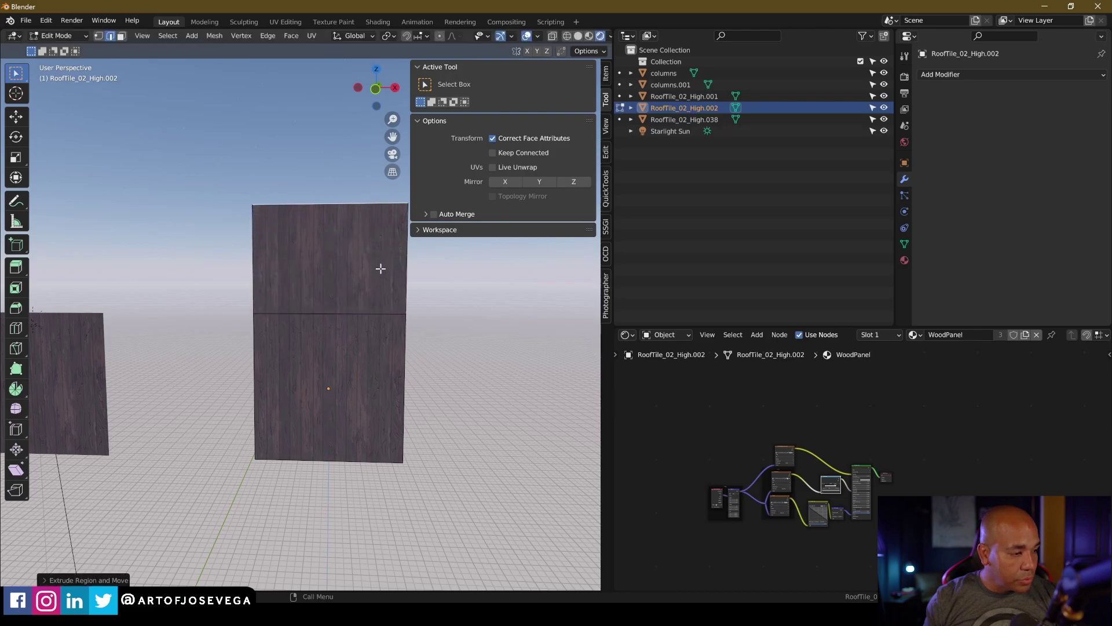
Extrude the right edge of the panel's new upper face outward along X.
{"action": "left_click", "coordinate": [408, 298]}
{"action": "key", "text": "e"}
{"action": "key", "text": "x"}
{"action": "left_click", "coordinate": [523, 331]}
Move the L-shaped panel's inner corner vertex down and outward with Y locked, and return to Object Mode.
{"action": "middle_click_drag", "start_coordinate": [481, 331], "coordinate": [404, 334], "text": "shift"}
{"action": "key", "text": "1"}
{"action": "left_click", "coordinate": [326, 318]}
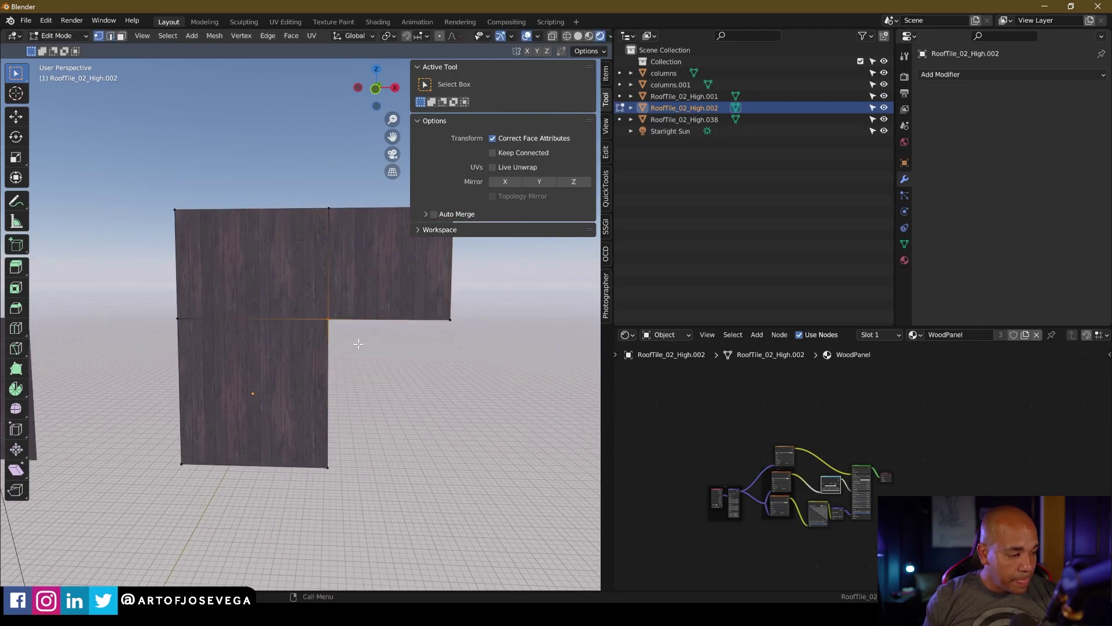
{"action": "key", "text": "g"}
{"action": "key", "text": "shift+y"}
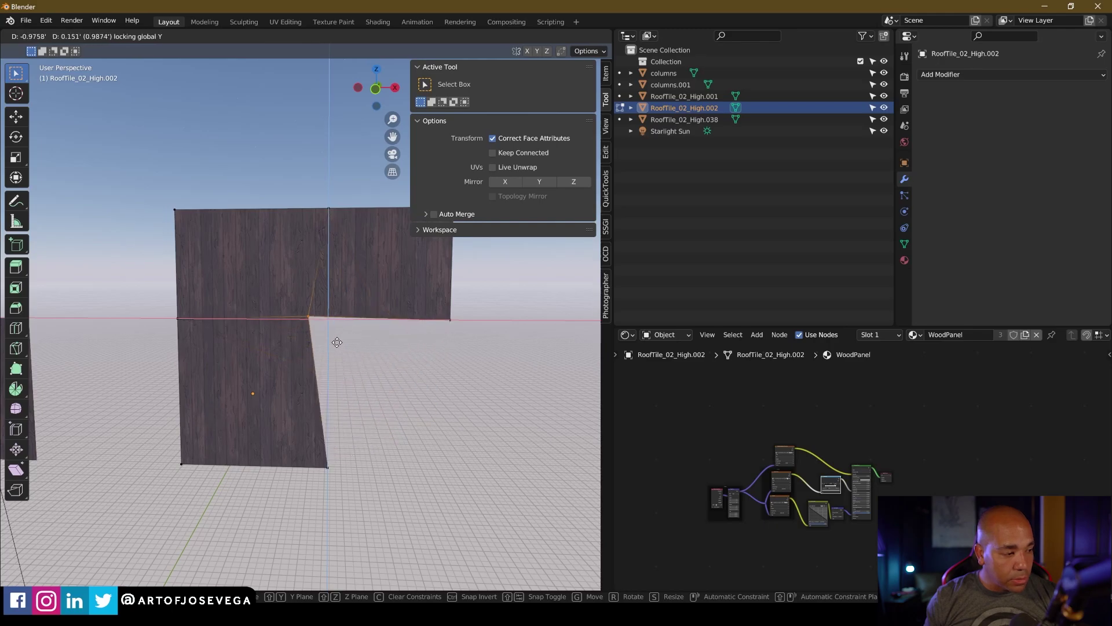
{"action": "left_click", "coordinate": [443, 418]}
{"action": "mouse_move", "coordinate": [409, 382]}
{"action": "middle_mouse_down"}
{"action": "mouse_move", "coordinate": [342, 300]}
{"action": "mouse_move", "coordinate": [376, 367]}
{"action": "mouse_move", "coordinate": [359, 348]}
{"action": "mouse_move", "coordinate": [412, 368]}
{"action": "middle_mouse_up"}
{"action": "key", "text": "Tab"}
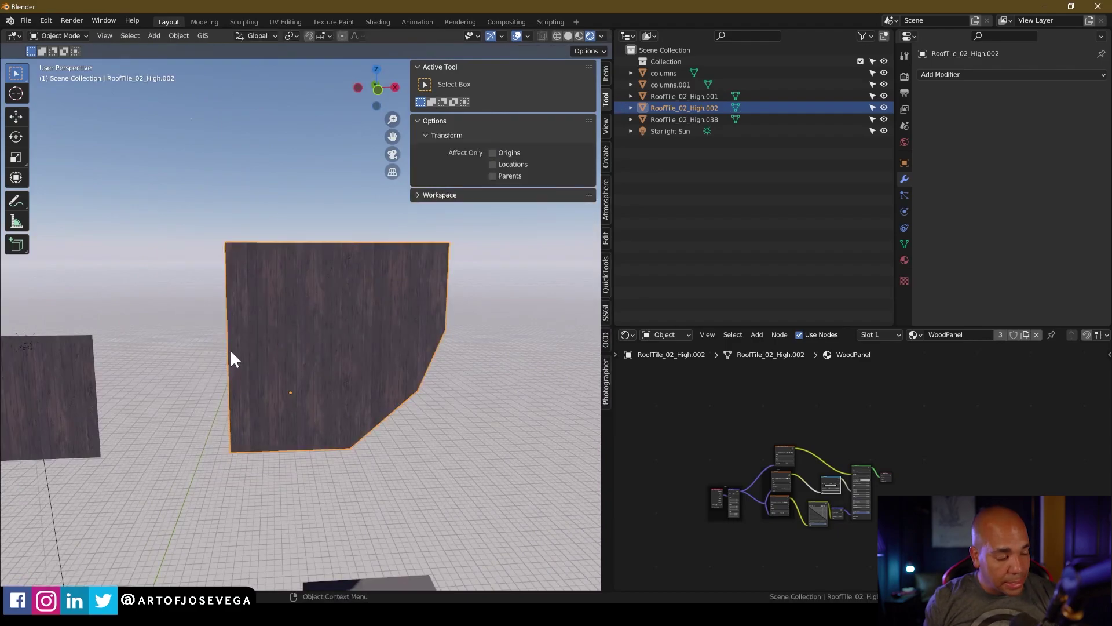
Delete the duplicate panel RoofTile_02_High.002.
{"action": "middle_click_drag", "start_coordinate": [323, 358], "coordinate": [300, 333]}
{"action": "key", "text": "x"}
{"action": "left_click", "coordinate": [332, 332]}
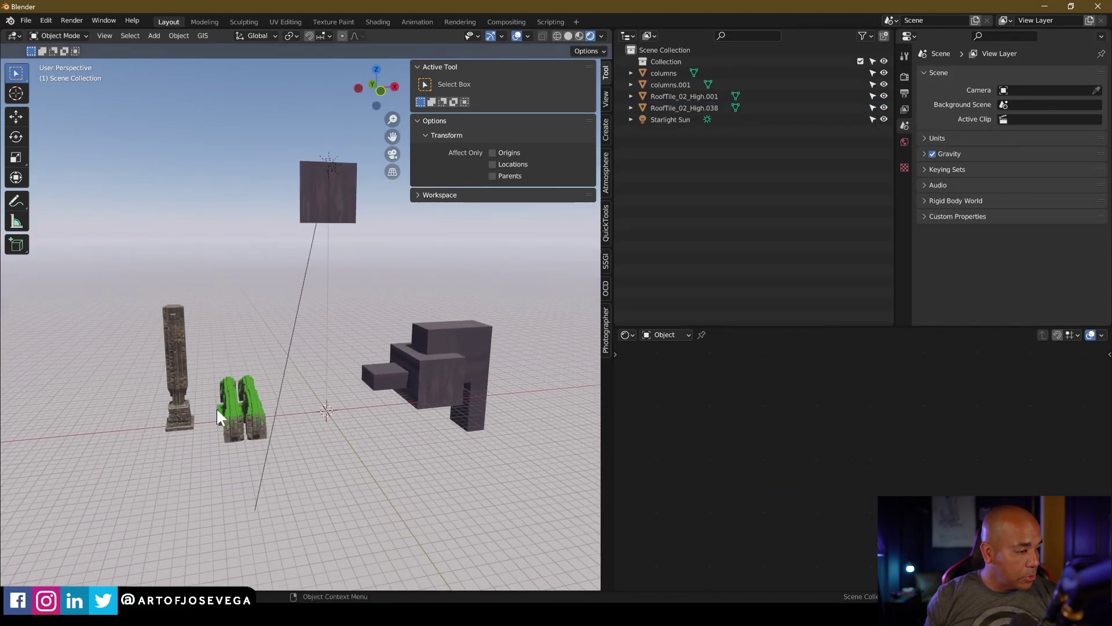
Select the green-topped stone arches, columns.001, and frame them closely in the viewport.
{"action": "scroll", "coordinate": [219, 416], "scroll_direction": "up", "scroll_amount": 7}
{"action": "middle_click_drag", "start_coordinate": [262, 388], "coordinate": [320, 385], "text": "shift"}
{"action": "scroll", "coordinate": [343, 375], "scroll_direction": "down", "scroll_amount": 5}
{"action": "left_click", "coordinate": [319, 401]}
{"action": "scroll", "coordinate": [350, 380], "scroll_direction": "up", "scroll_amount": 4}
{"action": "scroll", "coordinate": [348, 379], "scroll_direction": "down", "scroll_amount": 2}
{"action": "scroll", "coordinate": [342, 379], "scroll_direction": "up", "scroll_amount": 4}
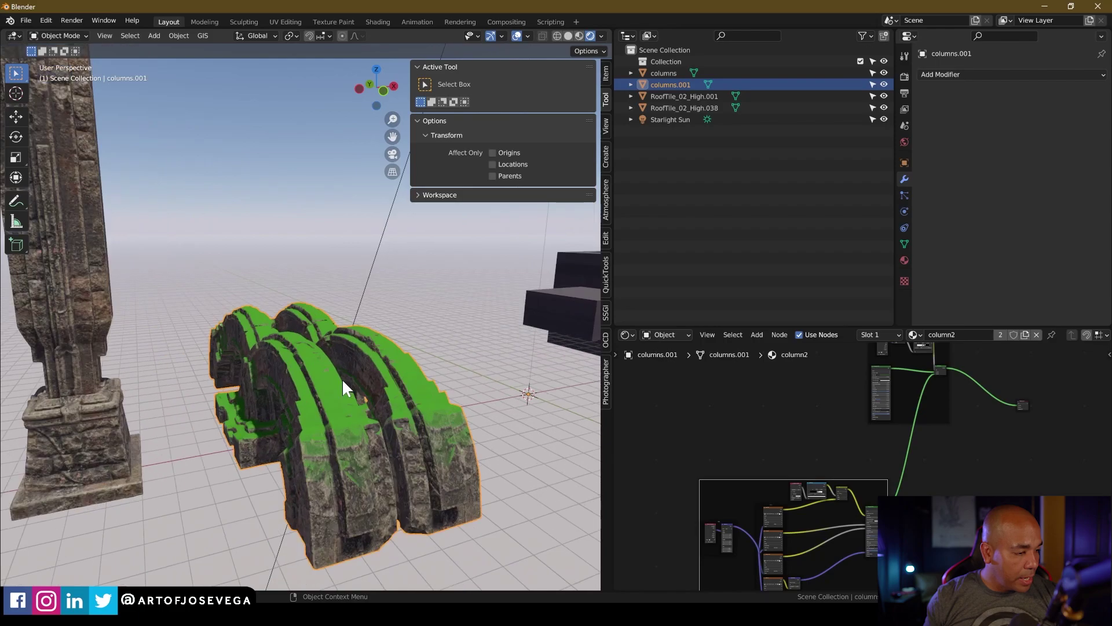
{"action": "middle_click_drag", "start_coordinate": [378, 452], "coordinate": [259, 443]}
{"action": "middle_click_drag", "start_coordinate": [379, 452], "coordinate": [386, 452]}
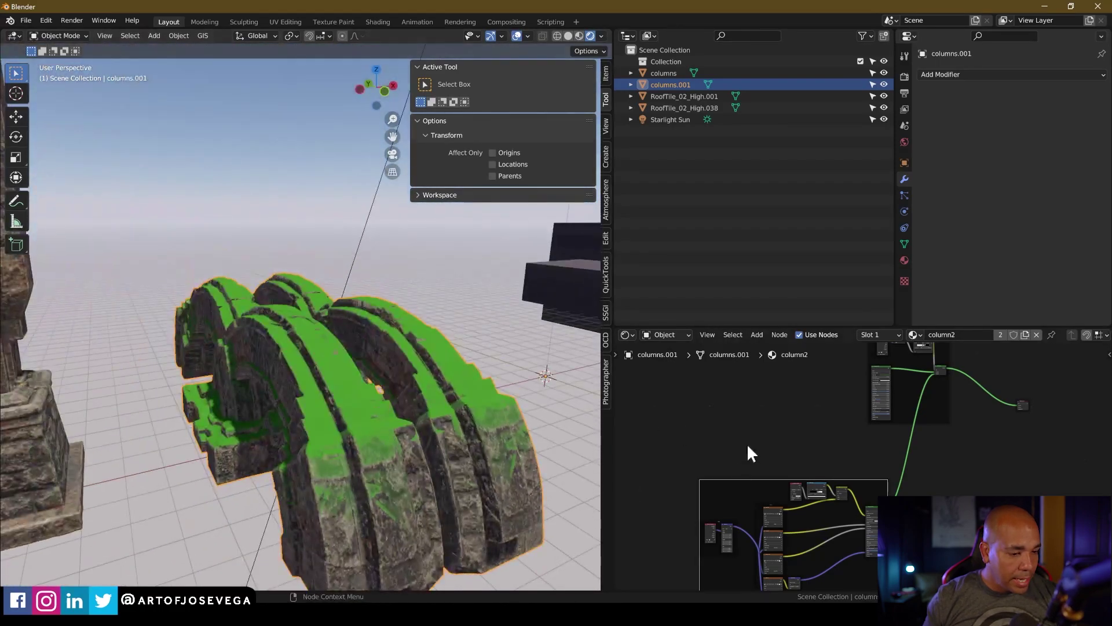
Bring the upper node group of the column2 material into view and select its frame.
{"action": "scroll", "coordinate": [802, 435], "scroll_direction": "down", "scroll_amount": 3}
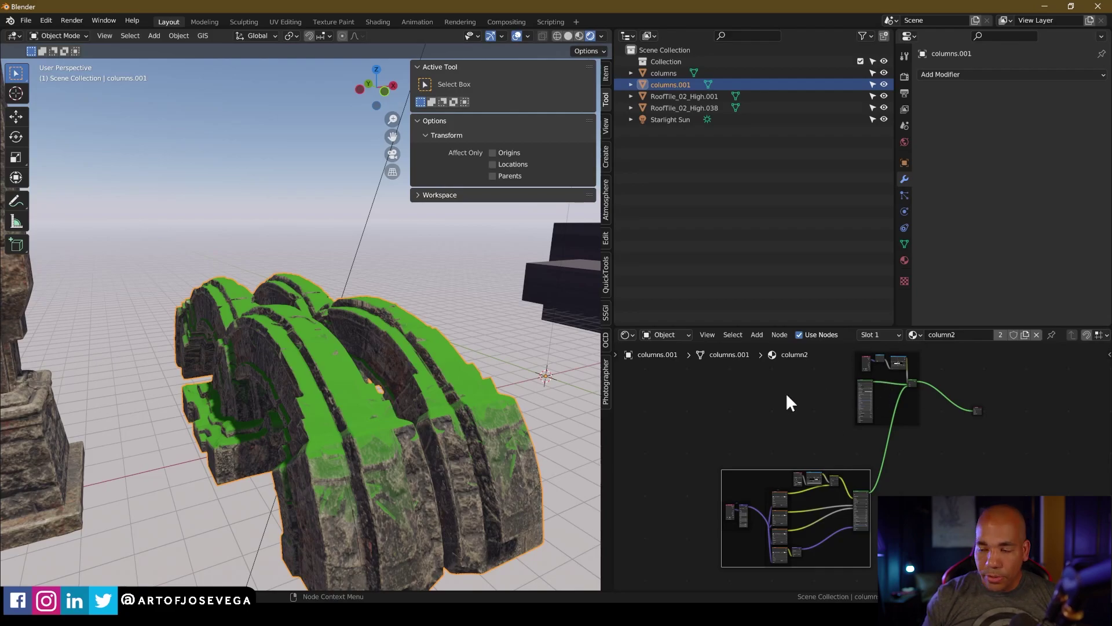
{"action": "scroll", "coordinate": [771, 423], "scroll_direction": "up", "scroll_amount": 3}
{"action": "scroll", "coordinate": [828, 441], "scroll_direction": "up", "scroll_amount": 2}
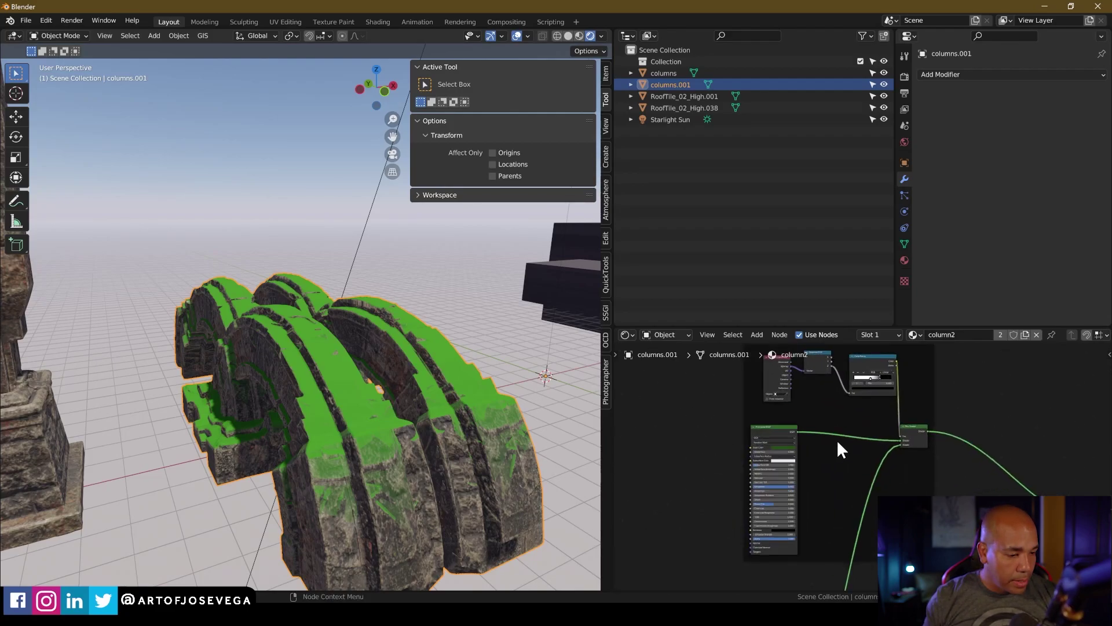
{"action": "left_click_drag", "start_coordinate": [772, 374], "coordinate": [761, 395]}
{"action": "right_click", "coordinate": [761, 395]}
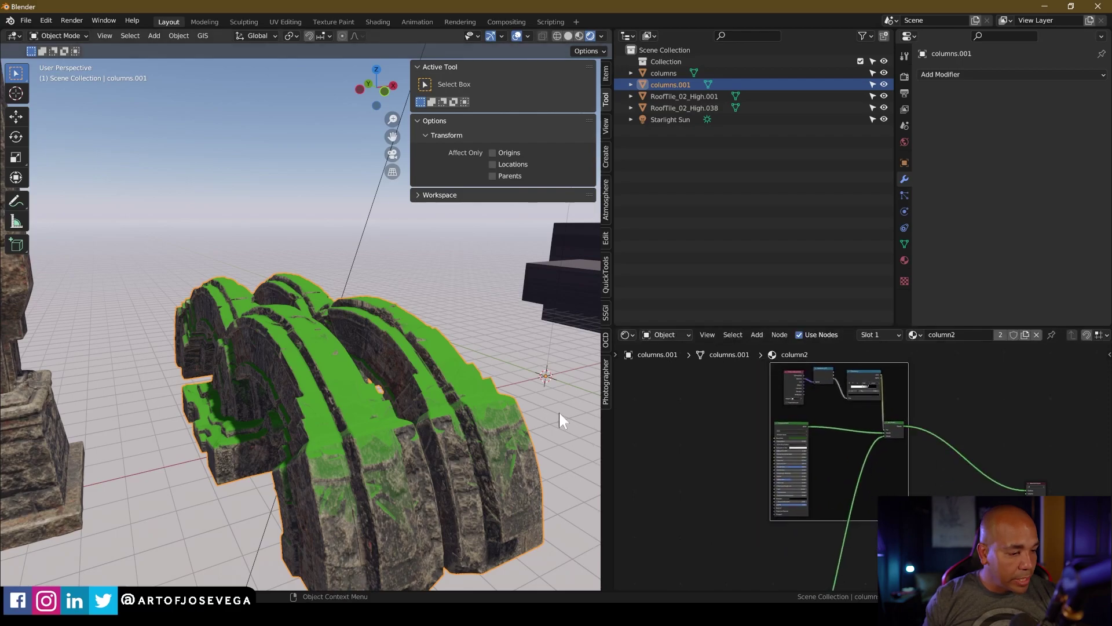
Shift the upper node frame of the column2 material slightly up and to the left.
{"action": "middle_click_drag", "start_coordinate": [323, 382], "coordinate": [285, 390]}
{"action": "scroll", "coordinate": [290, 377], "scroll_direction": "down", "scroll_amount": 4}
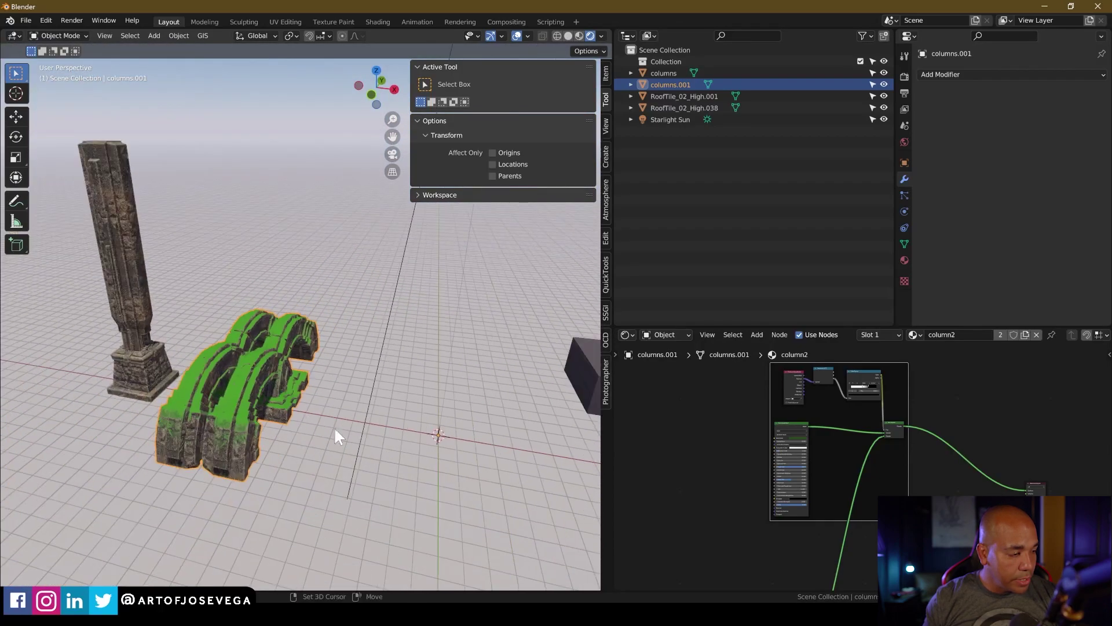
{"action": "scroll", "coordinate": [760, 453], "scroll_direction": "down", "scroll_amount": 1}
{"action": "middle_click_drag", "start_coordinate": [702, 470], "coordinate": [760, 442], "text": "shift"}
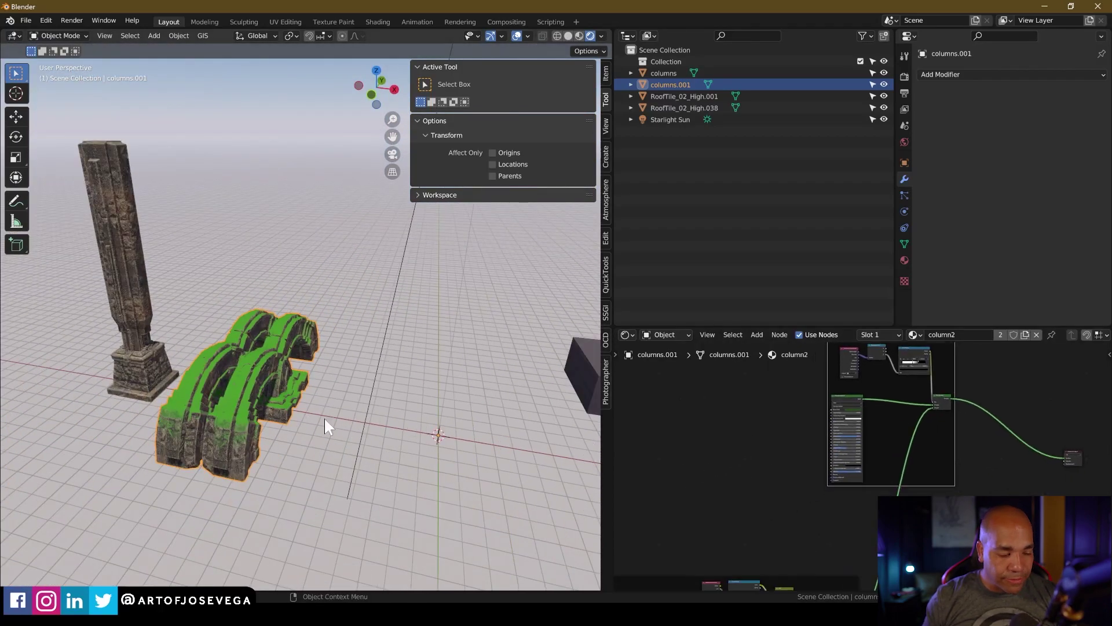
{"action": "scroll", "coordinate": [745, 447], "scroll_direction": "down", "scroll_amount": 1}
{"action": "middle_click_drag", "start_coordinate": [724, 481], "coordinate": [778, 488]}
{"action": "scroll", "coordinate": [796, 472], "scroll_direction": "down", "scroll_amount": 2}
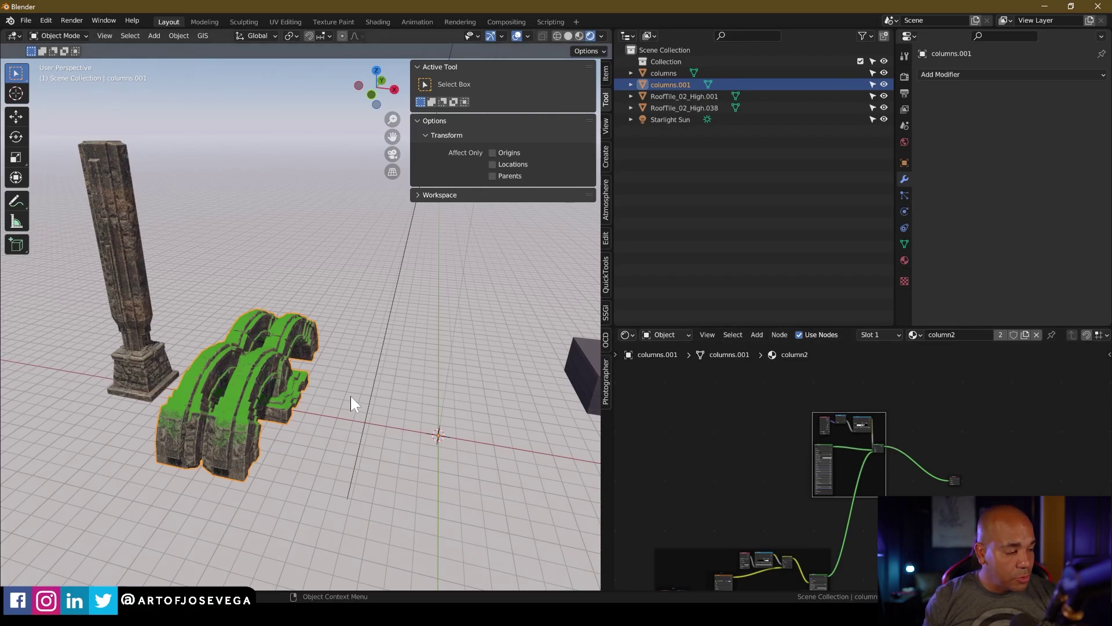
{"action": "left_click_drag", "start_coordinate": [814, 426], "coordinate": [787, 419]}
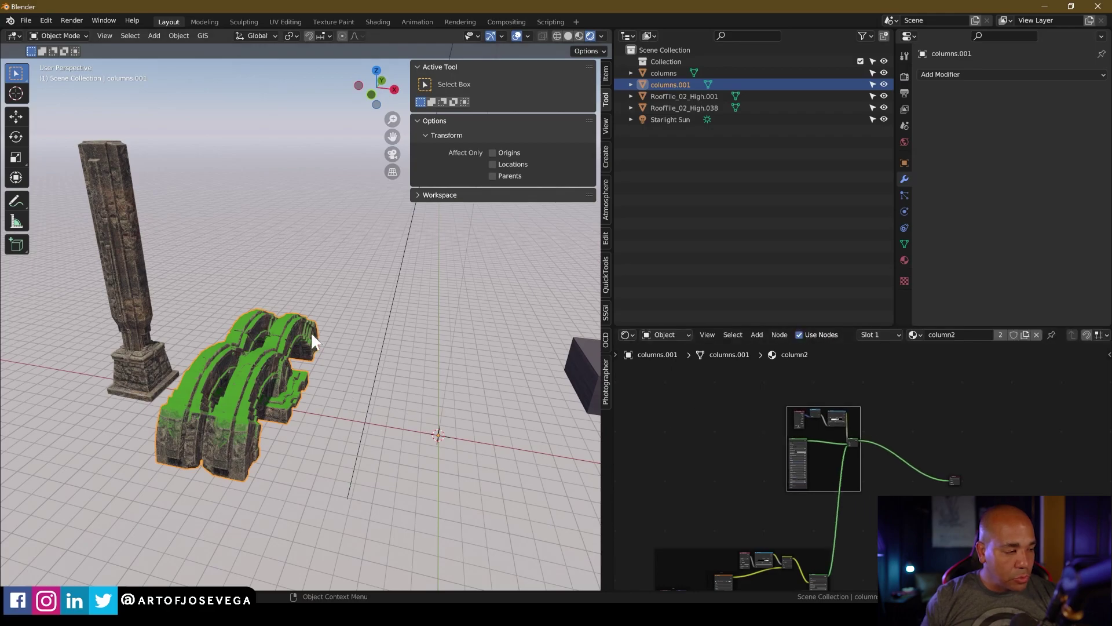
{"action": "middle_click_drag", "start_coordinate": [310, 443], "coordinate": [348, 435]}
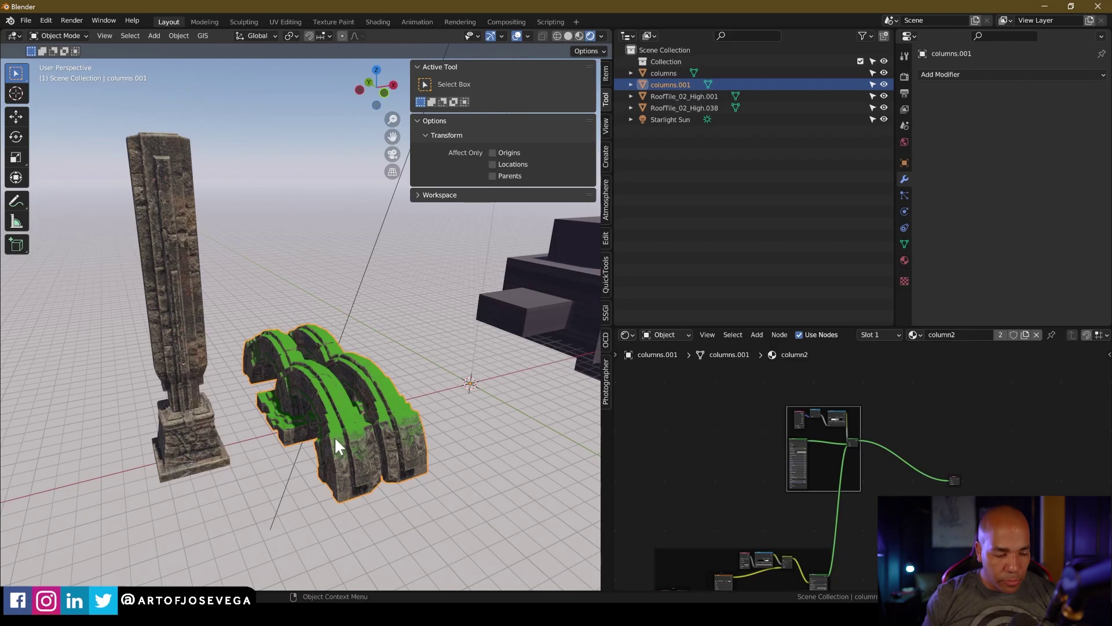
{"action": "middle_click_drag", "start_coordinate": [341, 438], "coordinate": [322, 384]}
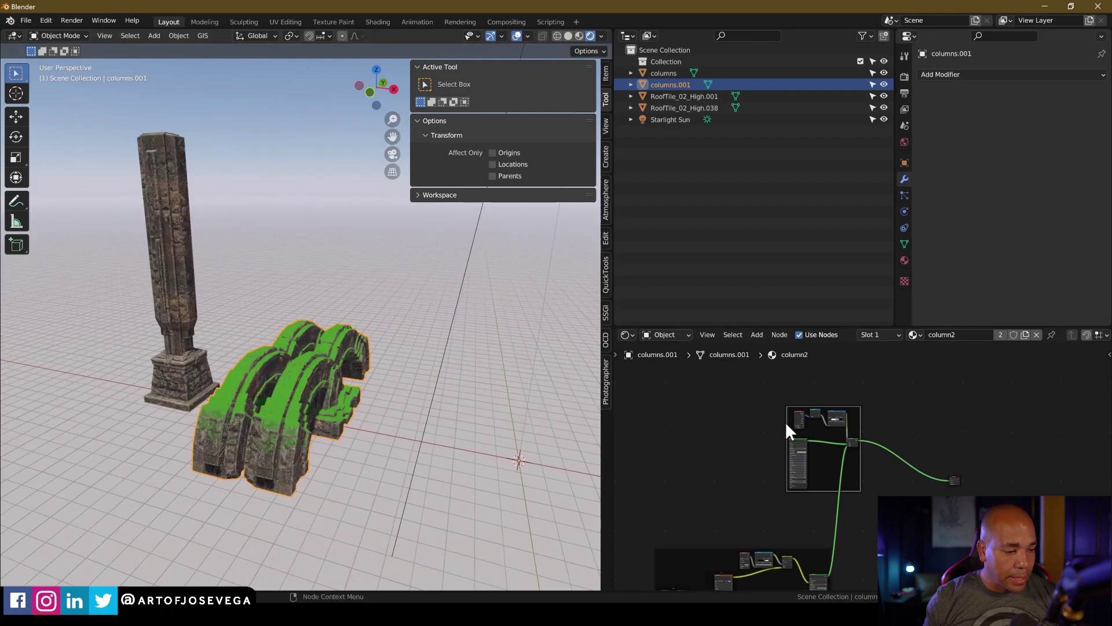
{"action": "left_click_drag", "start_coordinate": [788, 422], "coordinate": [784, 414]}
Deselect the arches and select the tall stone column to view its column1 material.
{"action": "key", "text": "alt+a"}
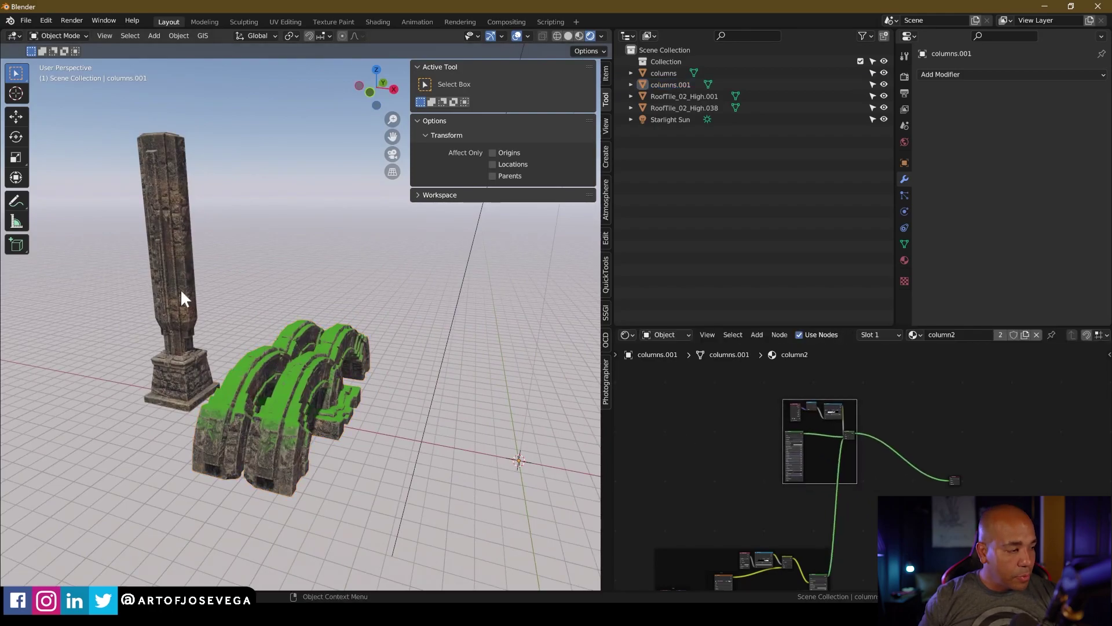
{"action": "middle_click_drag", "start_coordinate": [182, 298], "coordinate": [253, 313]}
{"action": "left_click", "coordinate": [253, 313]}
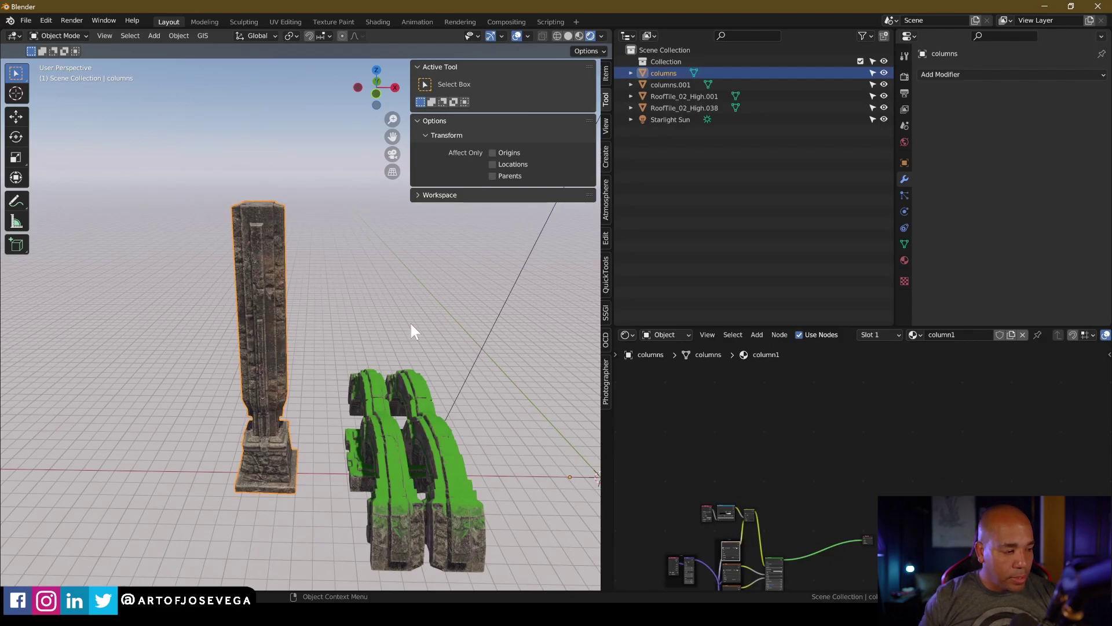
Select the green-topped arches again and try moving the lower node frame of the column2 material.
{"action": "middle_click_drag", "start_coordinate": [425, 462], "coordinate": [316, 362]}
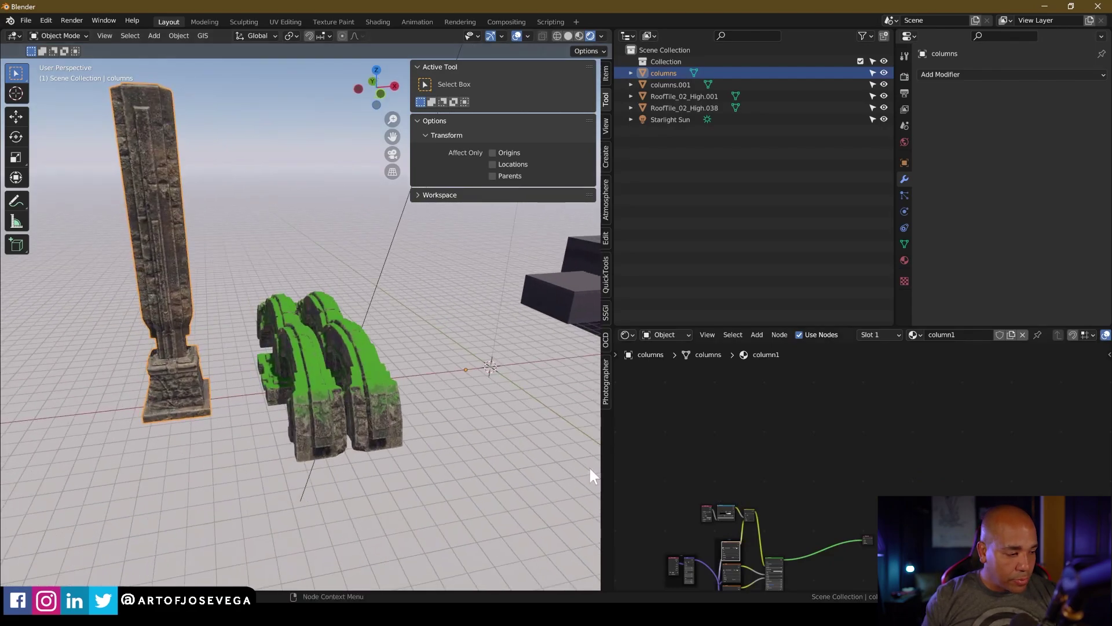
{"action": "left_click", "coordinate": [360, 378]}
{"action": "middle_click_drag", "start_coordinate": [738, 482], "coordinate": [742, 453]}
{"action": "left_click", "coordinate": [742, 455]}
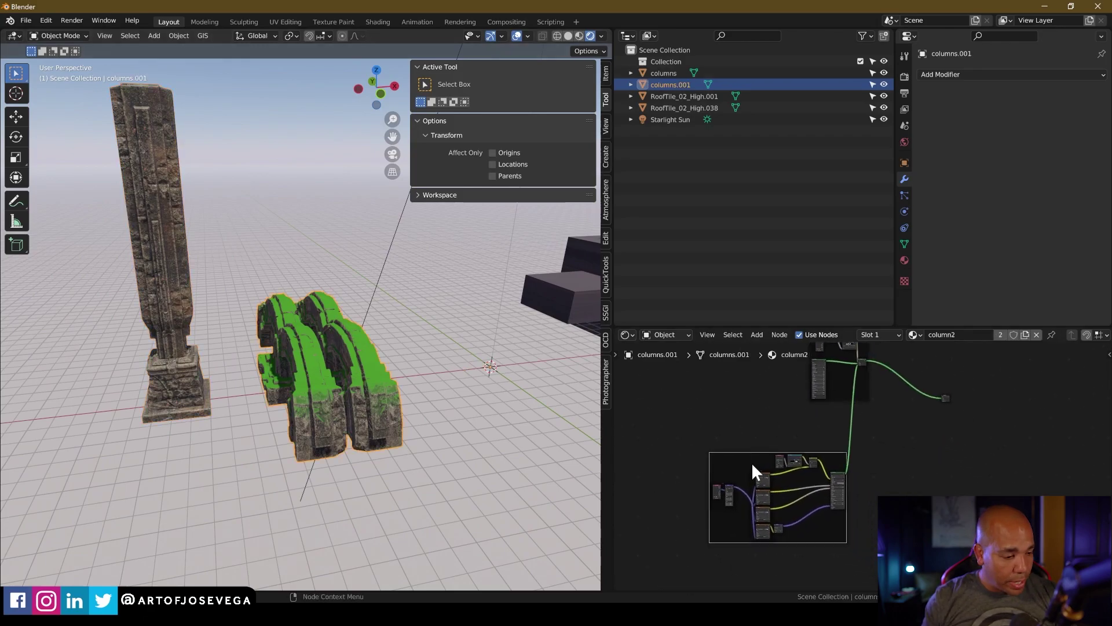
{"action": "key", "text": "g"}
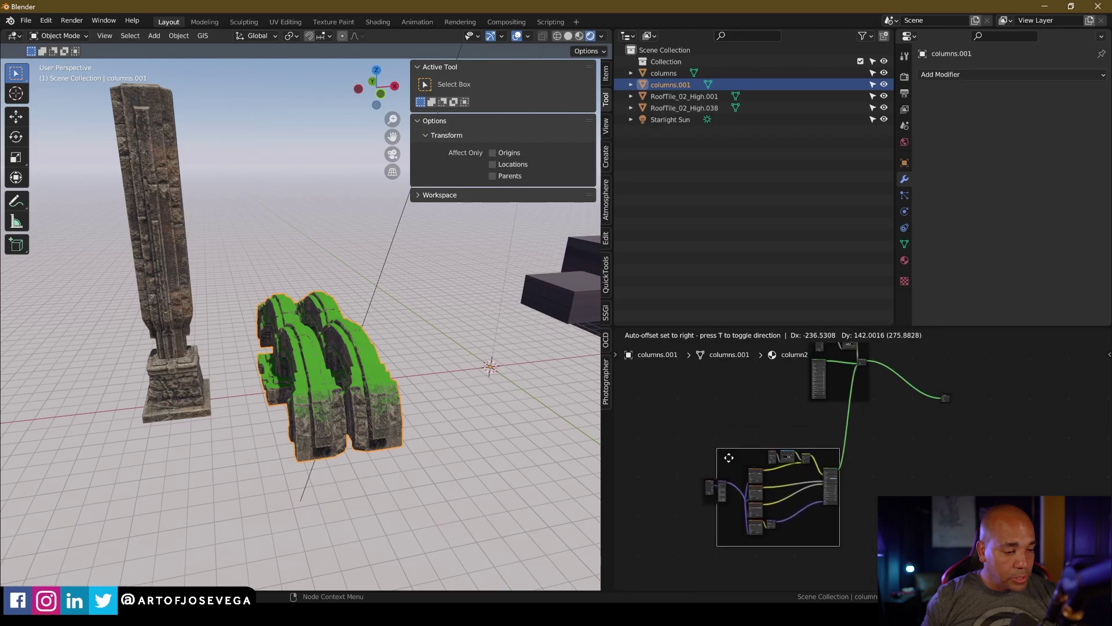
{"action": "left_click", "coordinate": [722, 462]}
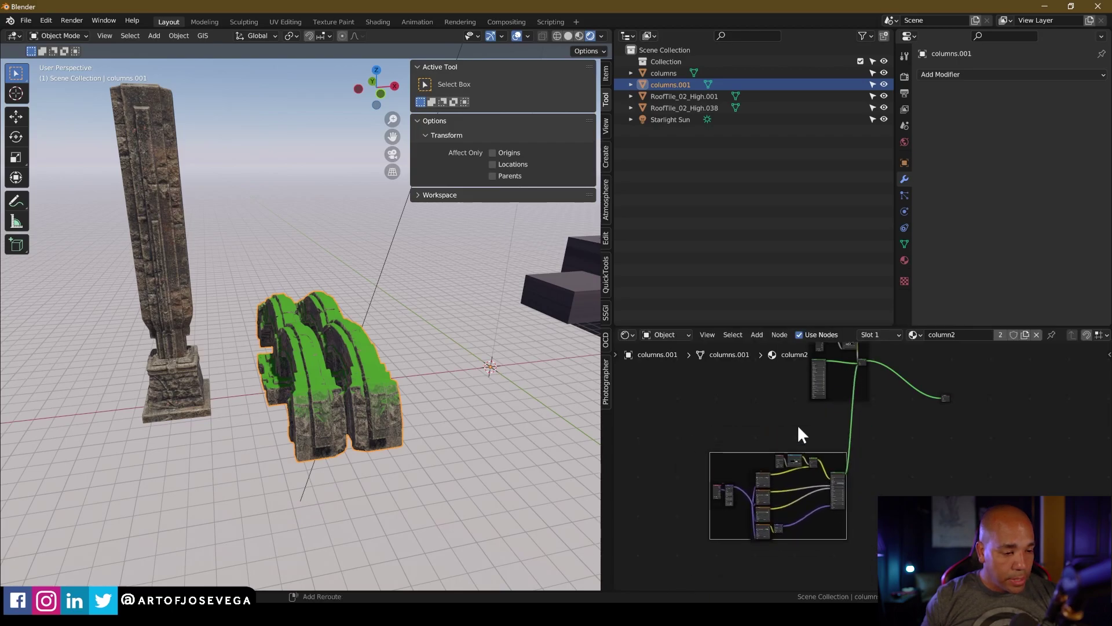
Try moving the upper node frame of the column2 material, and cancel it.
{"action": "middle_click_drag", "start_coordinate": [840, 399], "coordinate": [802, 471]}
{"action": "scroll", "coordinate": [802, 472], "scroll_direction": "up", "scroll_amount": 4}
{"action": "left_click", "coordinate": [807, 472]}
{"action": "key", "text": "g"}
{"action": "key", "text": "Escape"}
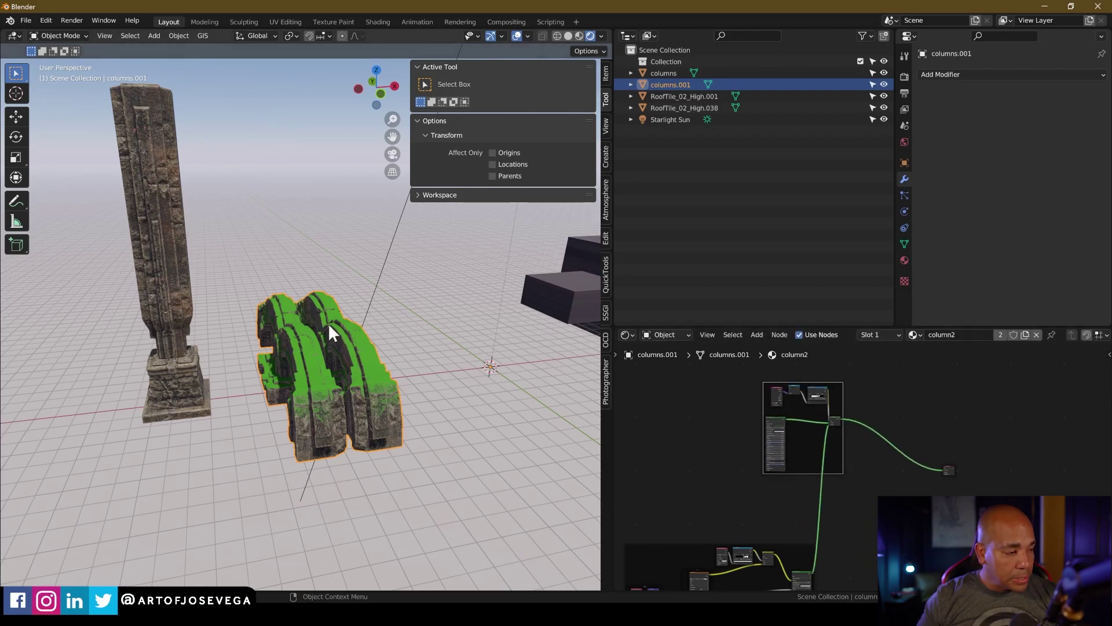
Examine the Texture Coordinate, Separate XYZ and ColorRamp nodes inside the upper frame of column2.
{"action": "scroll", "coordinate": [797, 411], "scroll_direction": "up", "scroll_amount": 6}
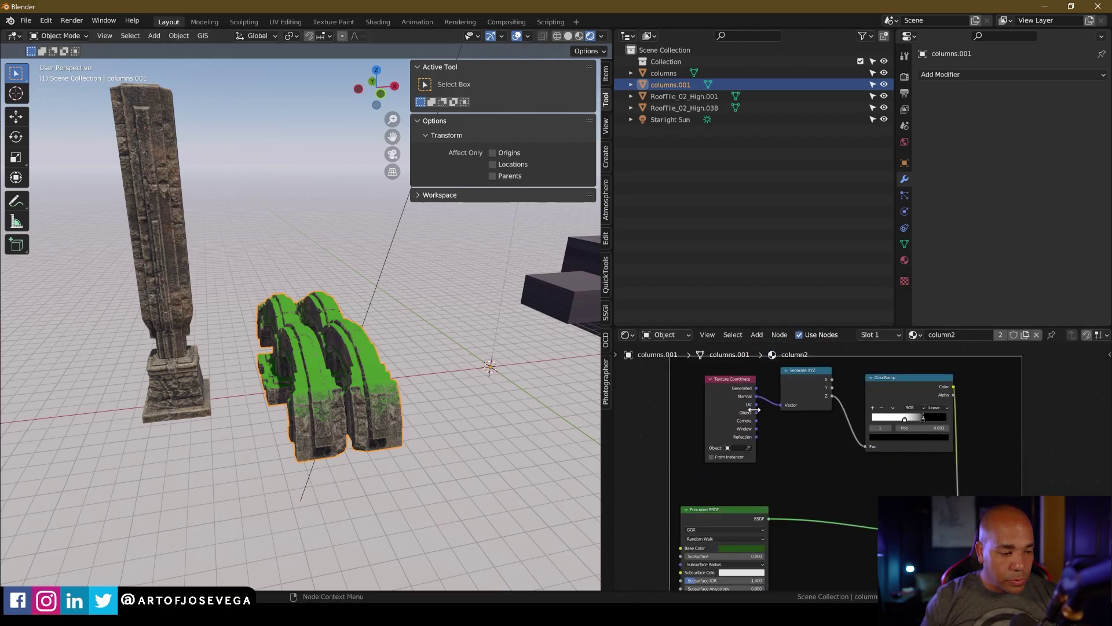
{"action": "scroll", "coordinate": [755, 410], "scroll_direction": "up", "scroll_amount": 2}
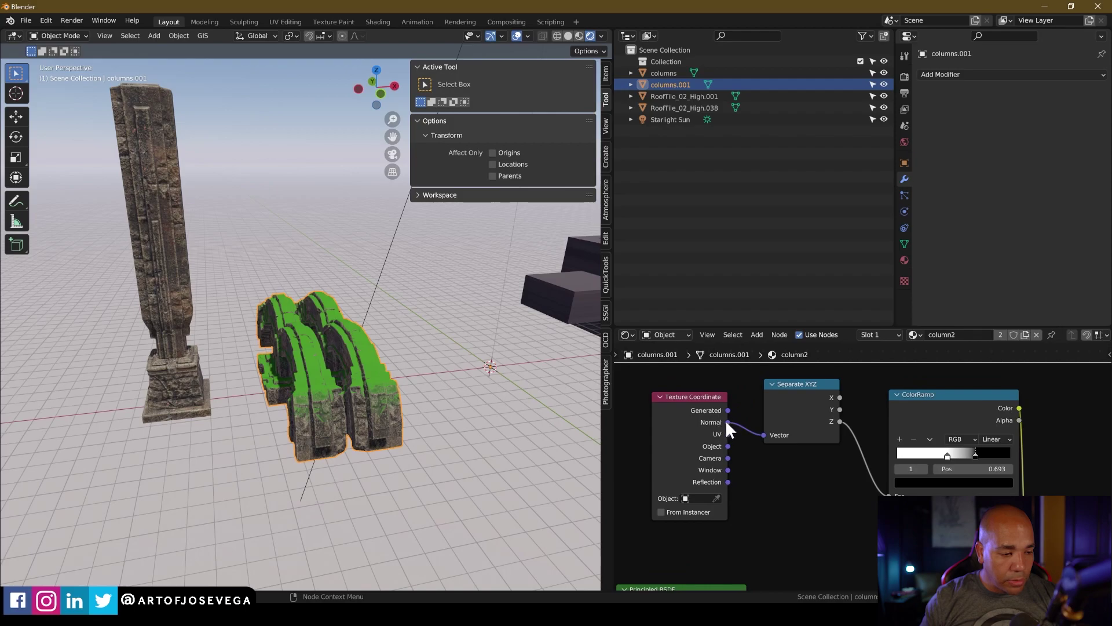
{"action": "middle_click_drag", "start_coordinate": [799, 431], "coordinate": [717, 429]}
{"action": "middle_click_drag", "start_coordinate": [787, 434], "coordinate": [742, 398], "text": "shift"}
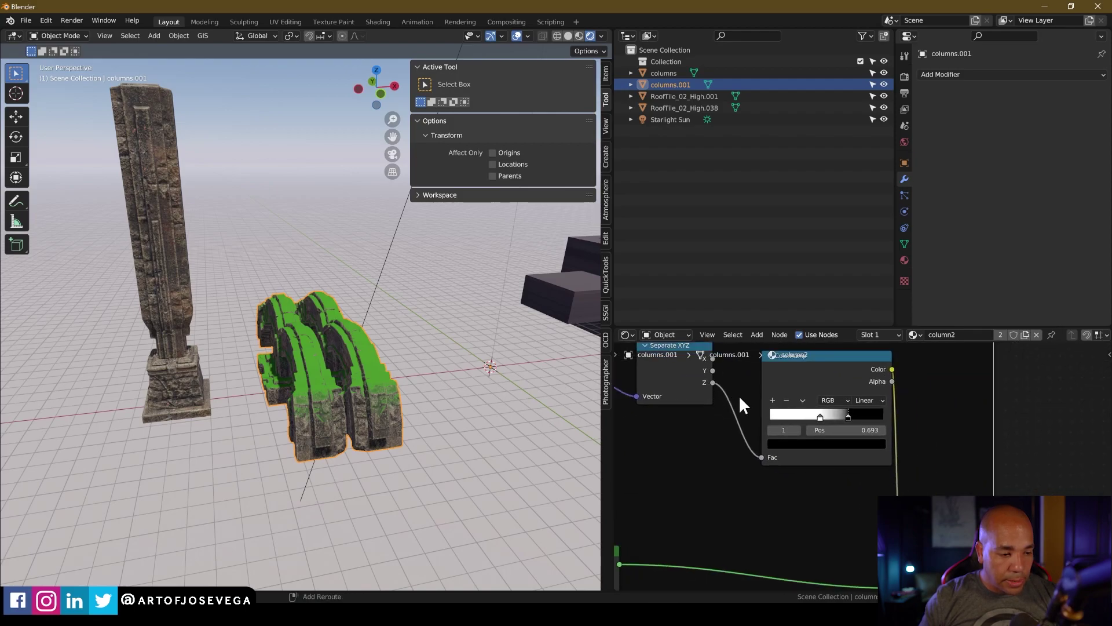
Slide the ColorRamp's white stop to 0.555, back to 0.000, and leave it a little below the ramp's midpoint.
{"action": "middle_click_drag", "start_coordinate": [818, 424], "coordinate": [800, 468], "text": "shift"}
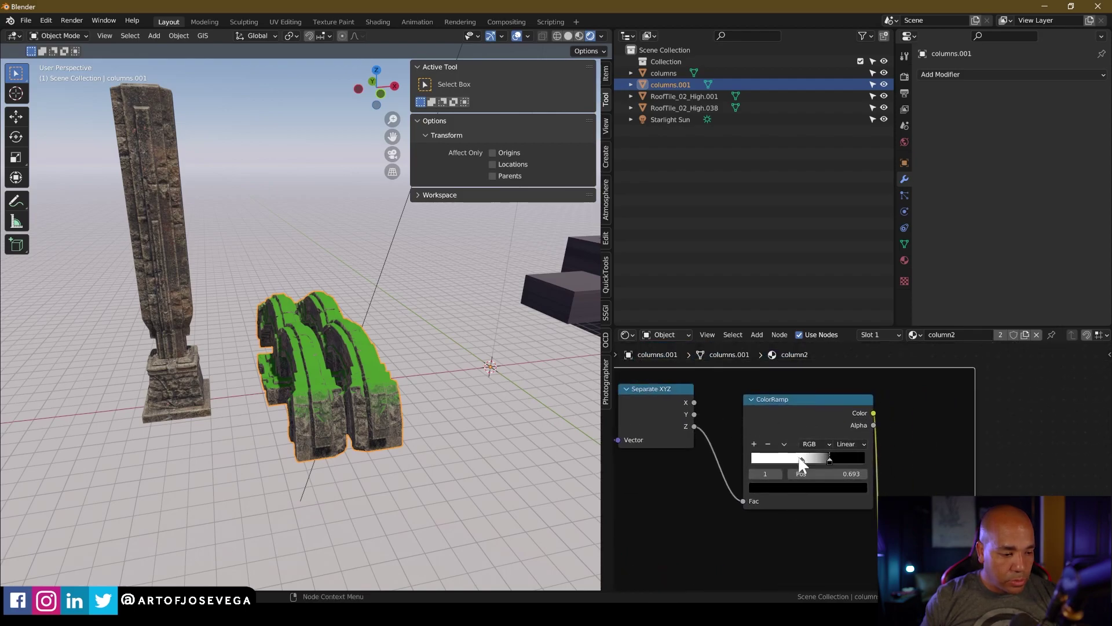
{"action": "left_click_drag", "start_coordinate": [802, 461], "coordinate": [812, 460]}
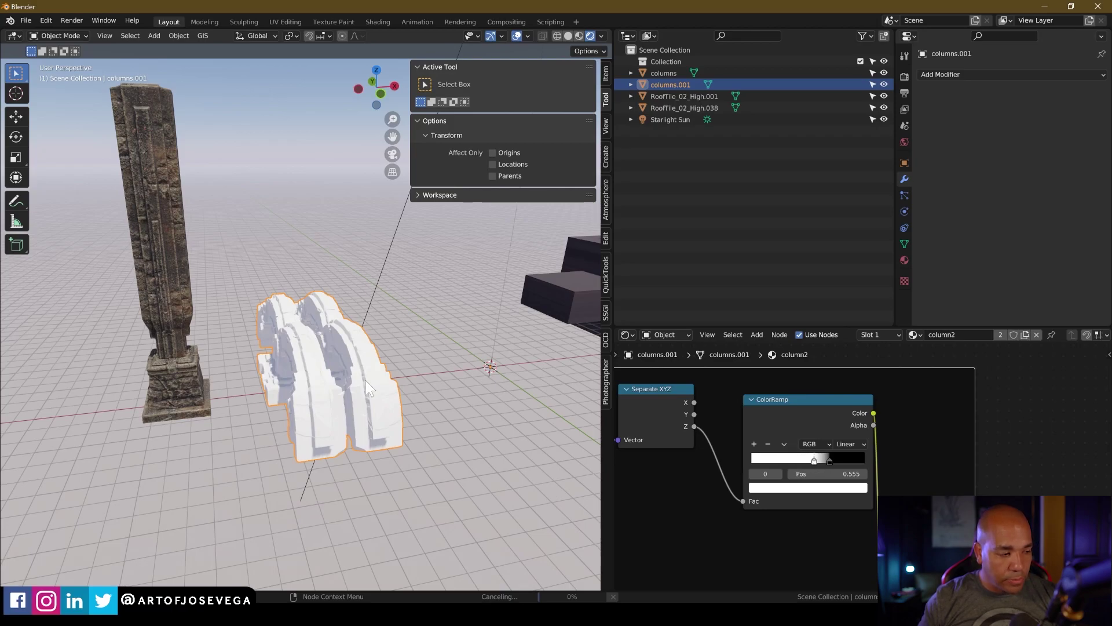
{"action": "key", "text": "ctrl+z"}
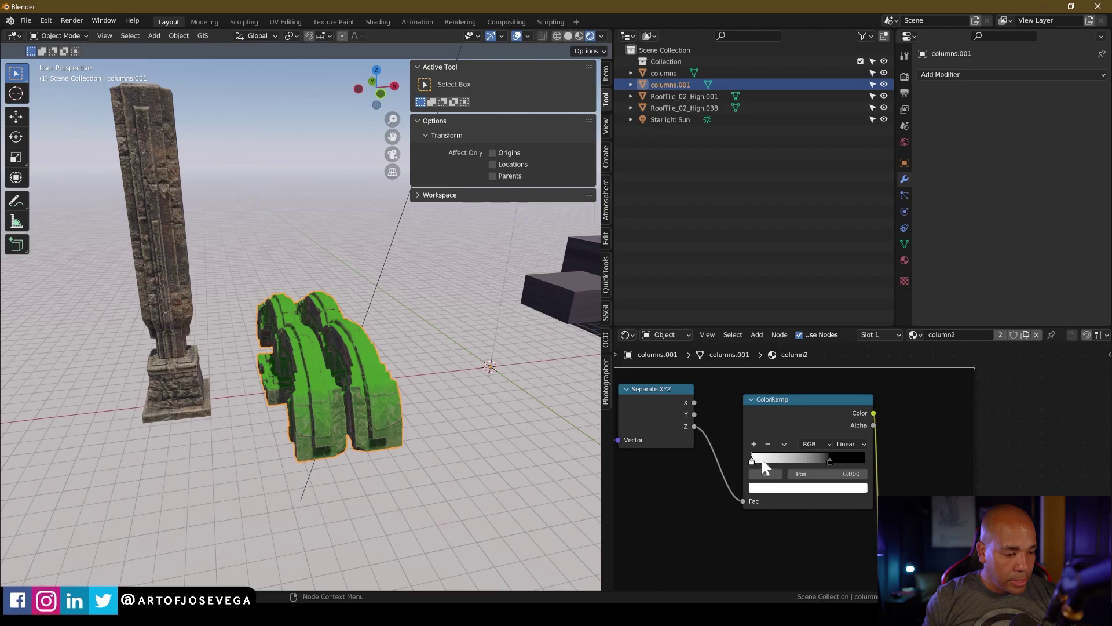
{"action": "left_click_drag", "start_coordinate": [751, 461], "coordinate": [792, 460]}
Select the column2 material's upper frame with all its nodes and combine them into a node group.
{"action": "scroll", "coordinate": [756, 482], "scroll_direction": "down", "scroll_amount": 7}
{"action": "mouse_move", "coordinate": [736, 512]}
{"action": "middle_mouse_down"}
{"action": "mouse_move", "coordinate": [797, 461]}
{"action": "mouse_move", "coordinate": [794, 475]}
{"action": "middle_mouse_up"}
{"action": "scroll", "coordinate": [794, 464], "scroll_direction": "down", "scroll_amount": 3}
{"action": "scroll", "coordinate": [784, 477], "scroll_direction": "down", "scroll_amount": 7}
{"action": "left_click_drag", "start_coordinate": [736, 419], "coordinate": [872, 541]}
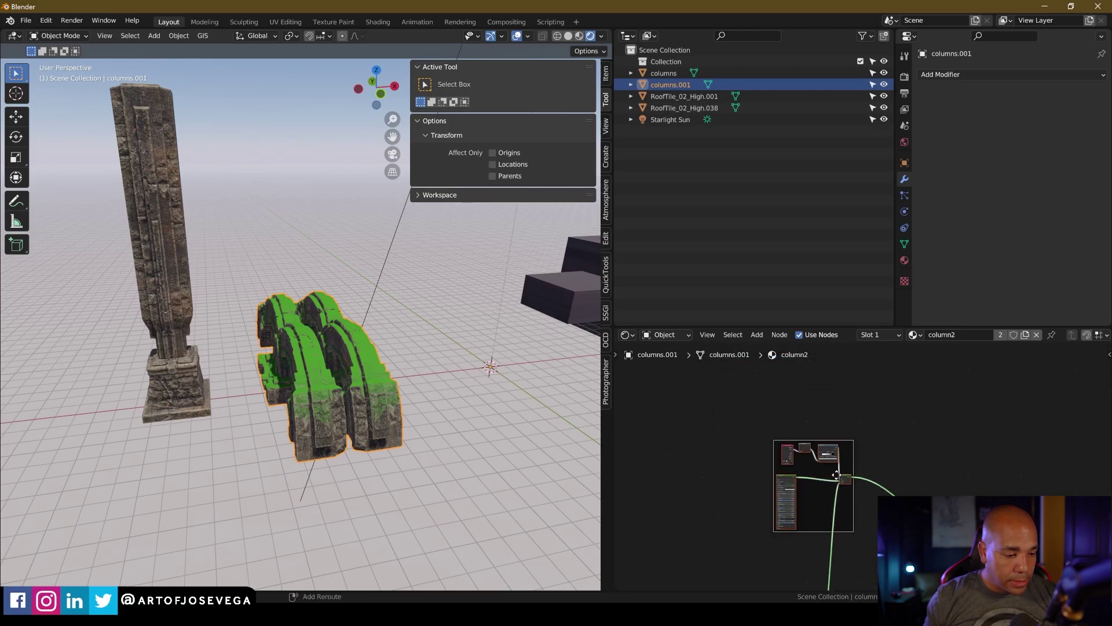
{"action": "key", "text": "ctrl+g"}
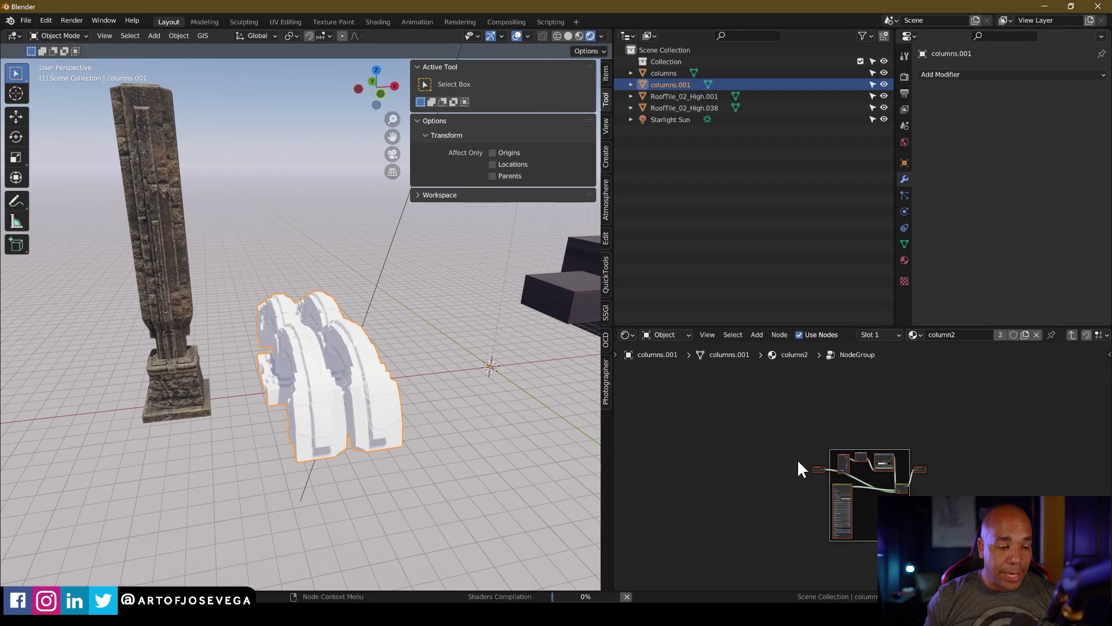
Inside the node group, move the Group Input and Group Output nodes farther away from the frame on either side.
{"action": "scroll", "coordinate": [864, 472], "scroll_direction": "up", "scroll_amount": 4}
{"action": "middle_click_drag", "start_coordinate": [863, 472], "coordinate": [806, 431]}
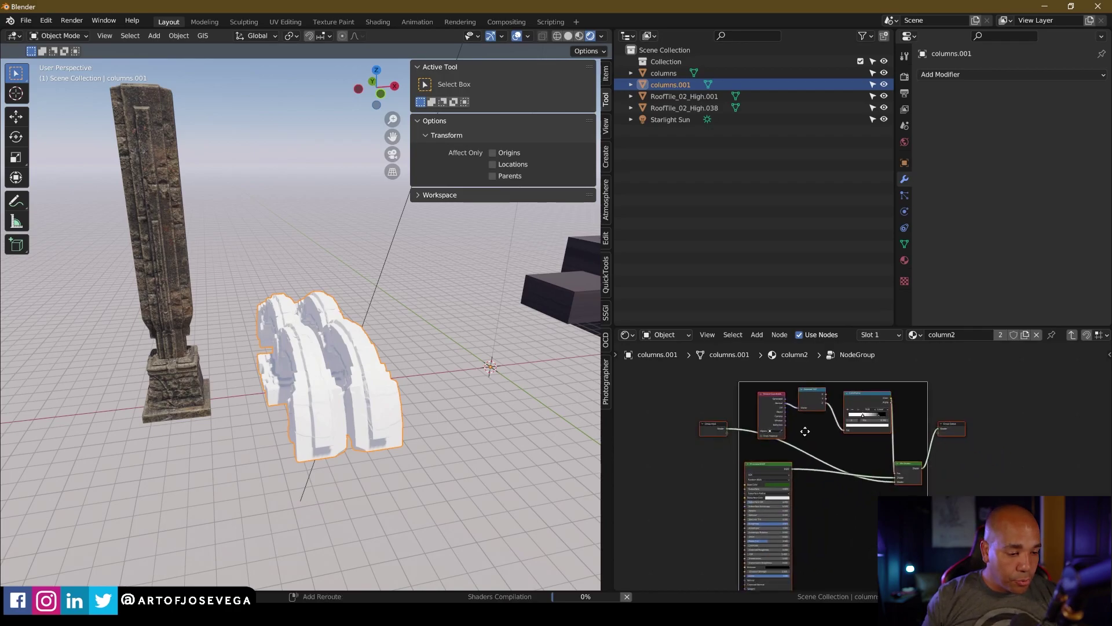
{"action": "scroll", "coordinate": [777, 401], "scroll_direction": "up", "scroll_amount": 3}
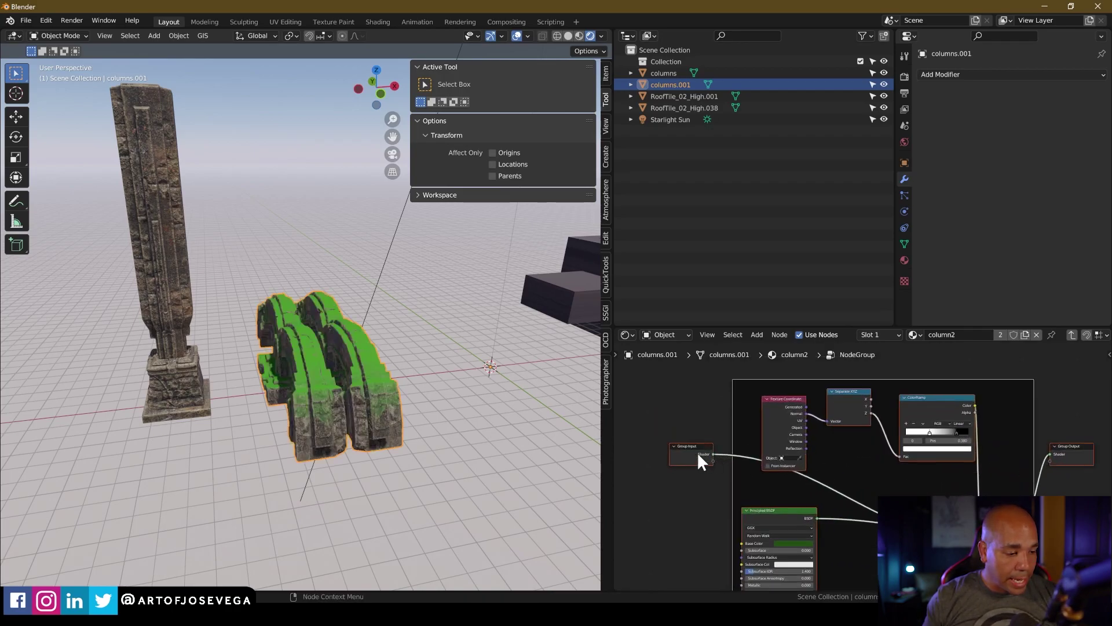
{"action": "left_click_drag", "start_coordinate": [686, 447], "coordinate": [662, 453]}
{"action": "scroll", "coordinate": [865, 465], "scroll_direction": "down", "scroll_amount": 1}
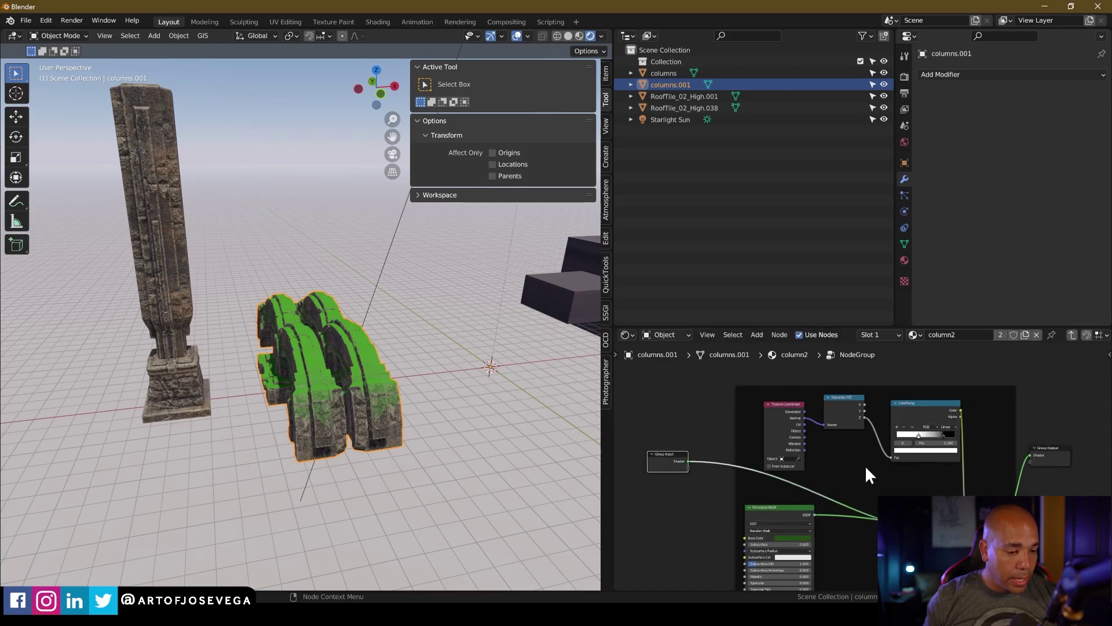
{"action": "middle_click_drag", "start_coordinate": [1003, 464], "coordinate": [867, 454]}
{"action": "left_click_drag", "start_coordinate": [914, 438], "coordinate": [973, 441]}
{"action": "scroll", "coordinate": [887, 454], "scroll_direction": "down", "scroll_amount": 2}
{"action": "middle_click_drag", "start_coordinate": [770, 456], "coordinate": [846, 457]}
{"action": "scroll", "coordinate": [879, 444], "scroll_direction": "down", "scroll_amount": 2}
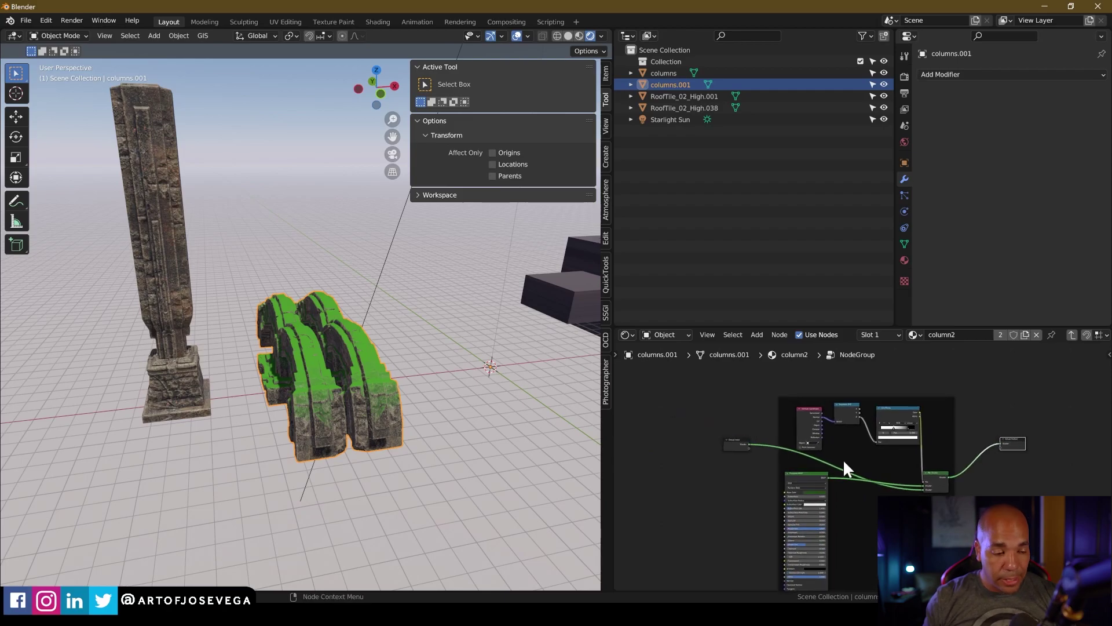
Leave the node group and reposition its collapsed node closer to the Material Output in the column2 material.
{"action": "key", "text": "Tab"}
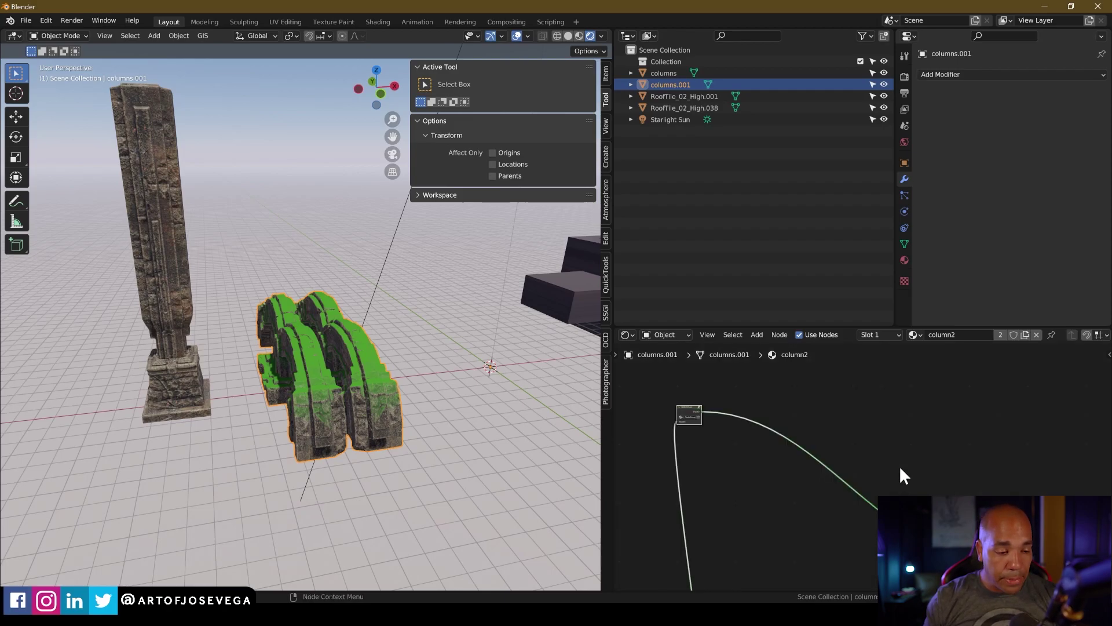
{"action": "scroll", "coordinate": [800, 487], "scroll_direction": "down", "scroll_amount": 1}
{"action": "scroll", "coordinate": [776, 504], "scroll_direction": "down", "scroll_amount": 1}
{"action": "middle_click_drag", "start_coordinate": [775, 517], "coordinate": [900, 452]}
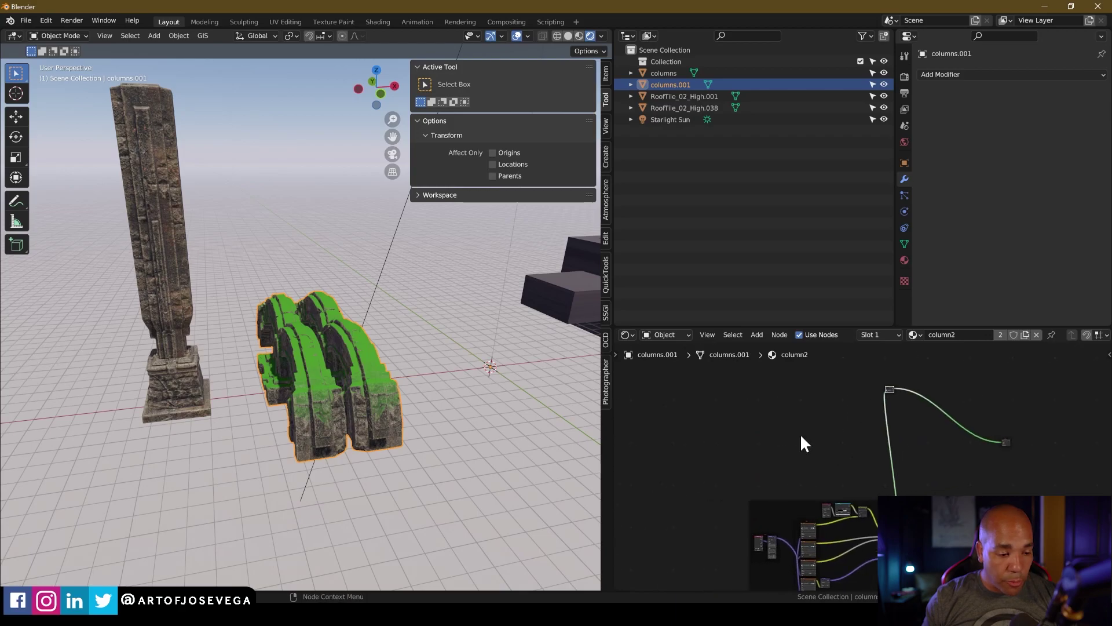
{"action": "left_click", "coordinate": [888, 383]}
{"action": "left_click_drag", "start_coordinate": [888, 387], "coordinate": [927, 423]}
{"action": "scroll", "coordinate": [924, 413], "scroll_direction": "up", "scroll_amount": 6}
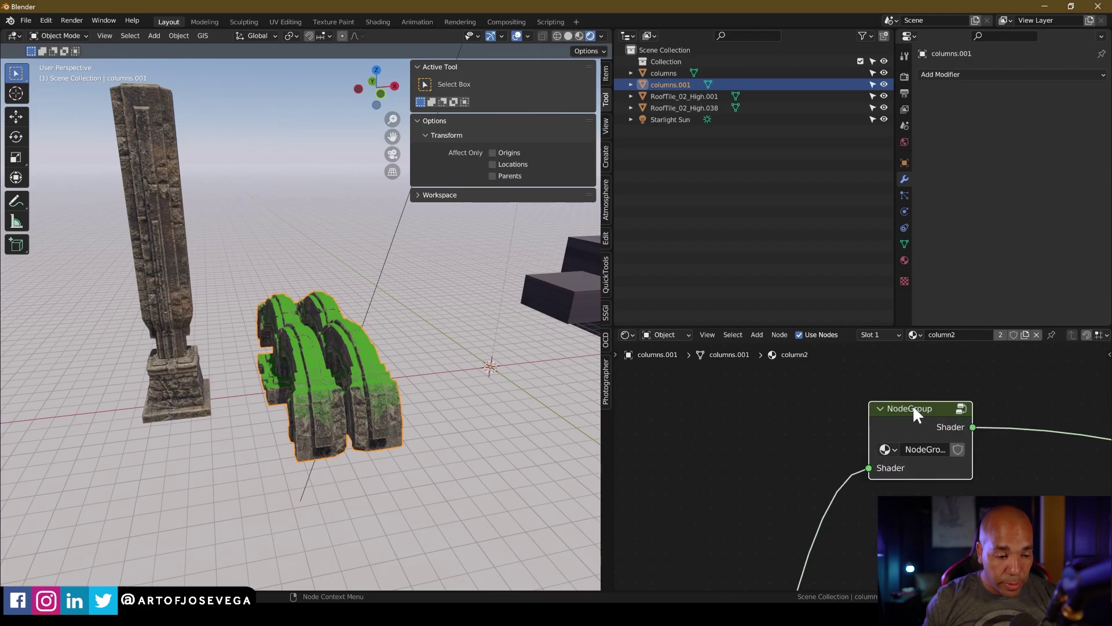
{"action": "scroll", "coordinate": [917, 439], "scroll_direction": "down", "scroll_amount": 8}
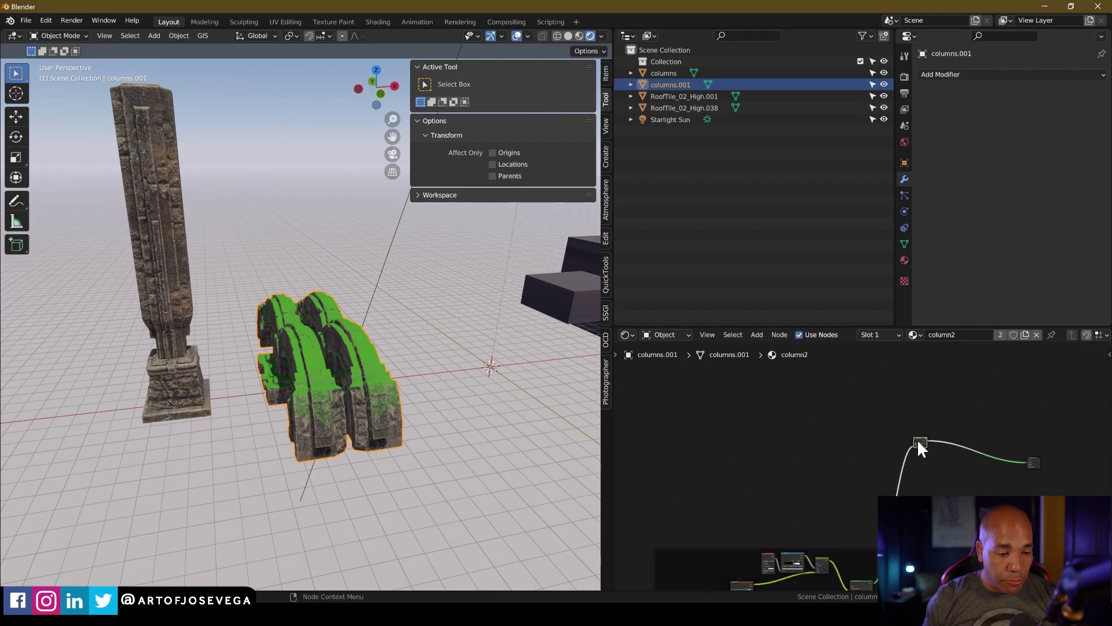
{"action": "left_click_drag", "start_coordinate": [916, 439], "coordinate": [913, 426]}
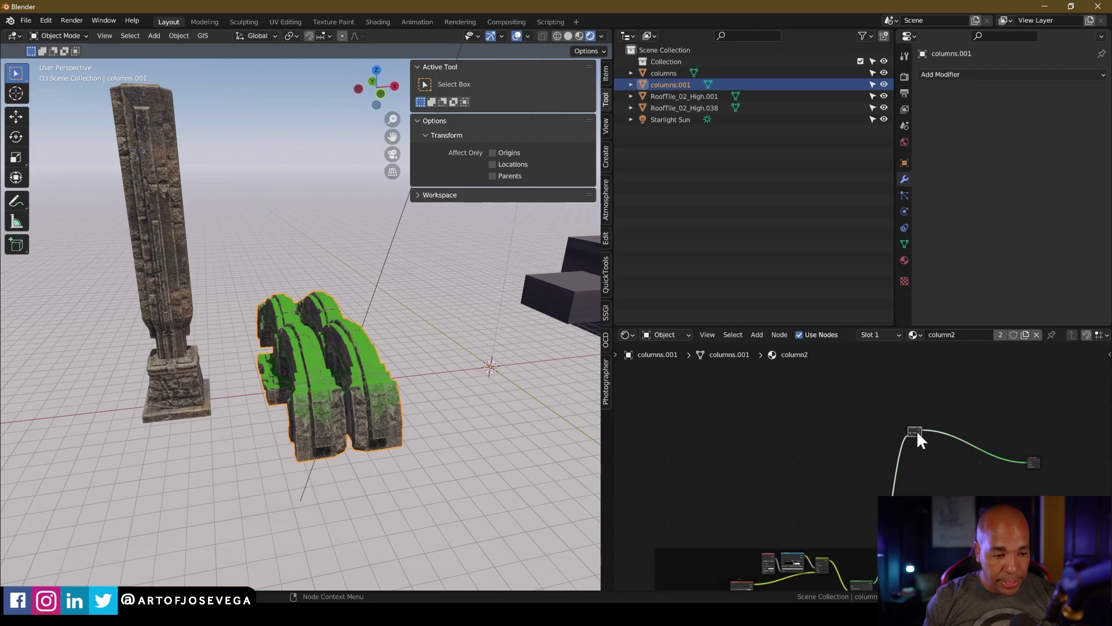
Open the node group again to view its contents, and return to the column2 material's node tree.
{"action": "key", "text": "Tab"}
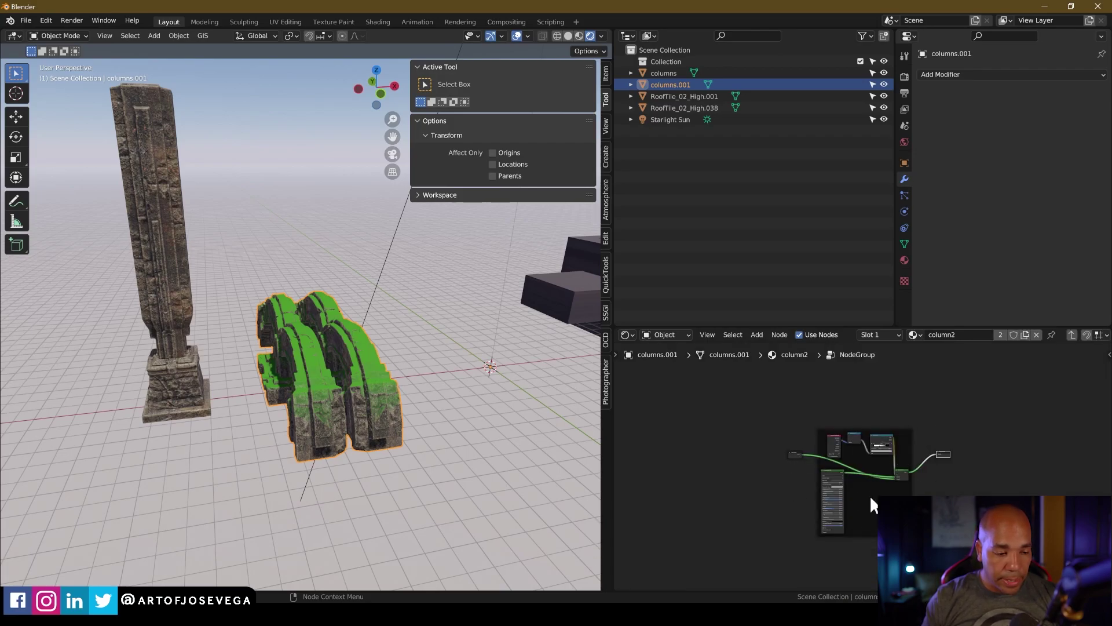
{"action": "scroll", "coordinate": [864, 471], "scroll_direction": "up", "scroll_amount": 3}
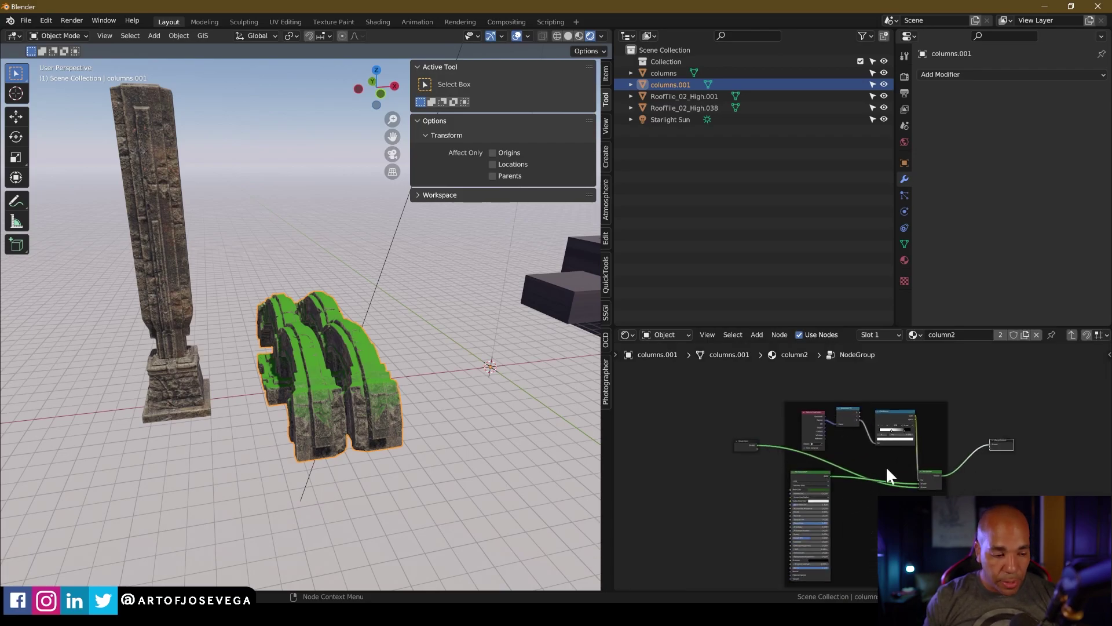
{"action": "key", "text": "Tab"}
{"action": "scroll", "coordinate": [892, 470], "scroll_direction": "down", "scroll_amount": 4}
{"action": "middle_click_drag", "start_coordinate": [874, 474], "coordinate": [818, 408]}
{"action": "mouse_move", "coordinate": [846, 456]}
{"action": "middle_mouse_down"}
{"action": "mouse_move", "coordinate": [900, 480]}
{"action": "mouse_move", "coordinate": [838, 473]}
{"action": "middle_mouse_up"}
{"action": "scroll", "coordinate": [837, 426], "scroll_direction": "up", "scroll_amount": 8}
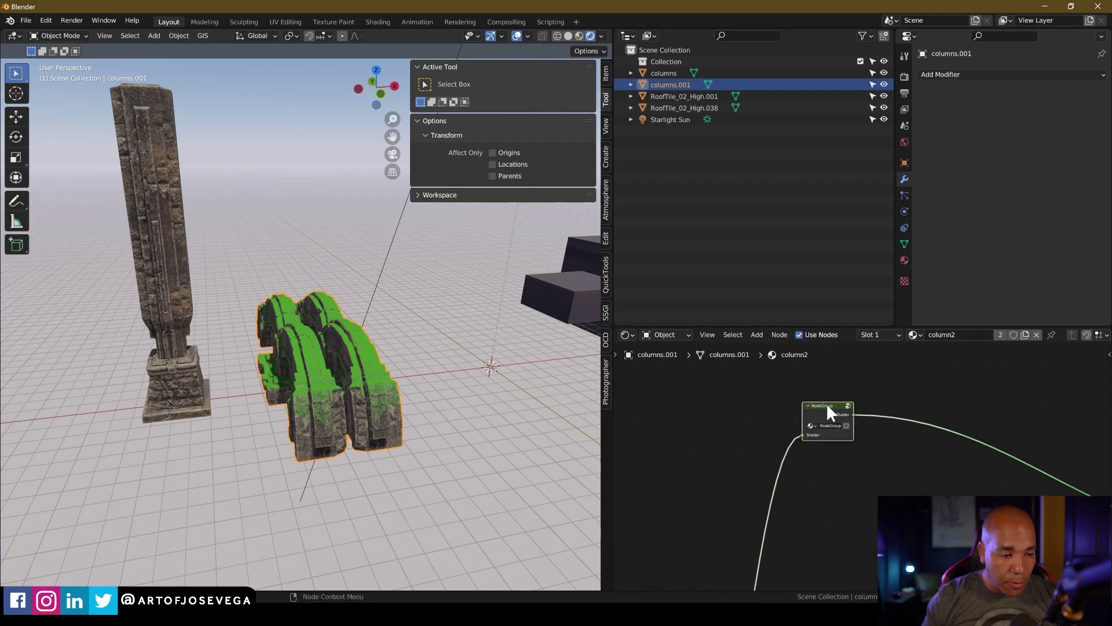
{"action": "scroll", "coordinate": [835, 420], "scroll_direction": "down", "scroll_amount": 2}
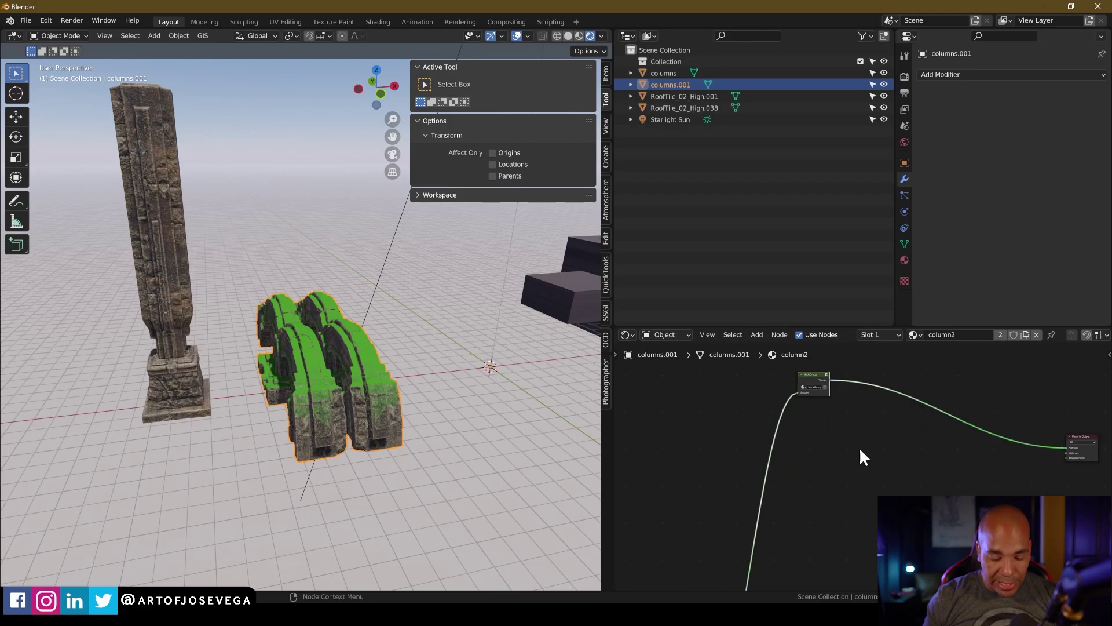
Rename the node group to MossTreatment and shift its node slightly within the column2 material.
{"action": "key", "text": "n"}
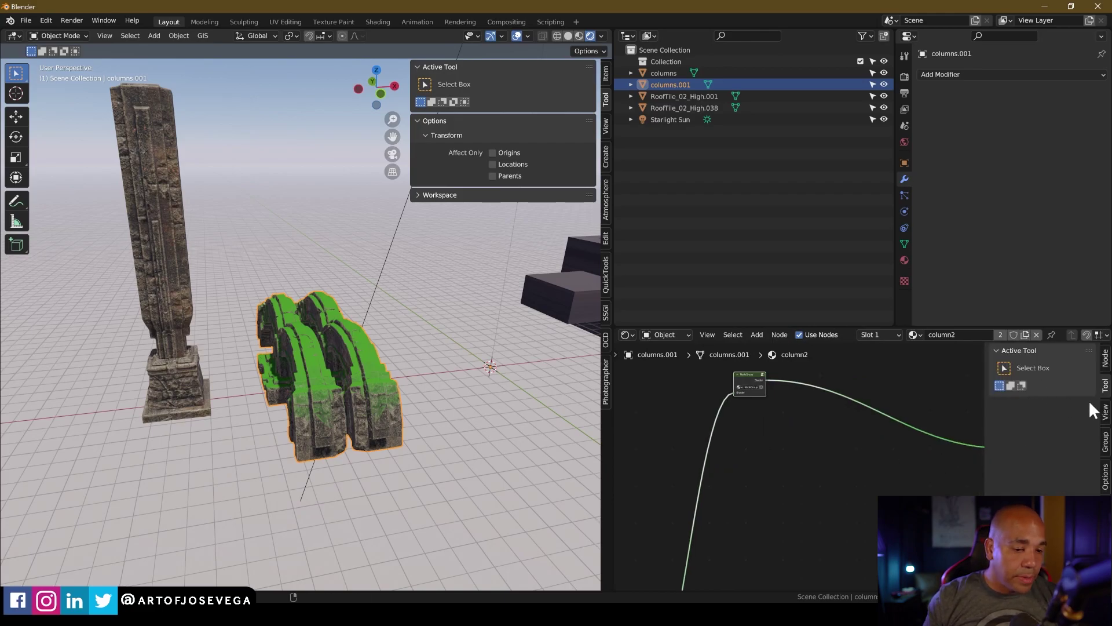
{"action": "left_click", "coordinate": [1105, 362]}
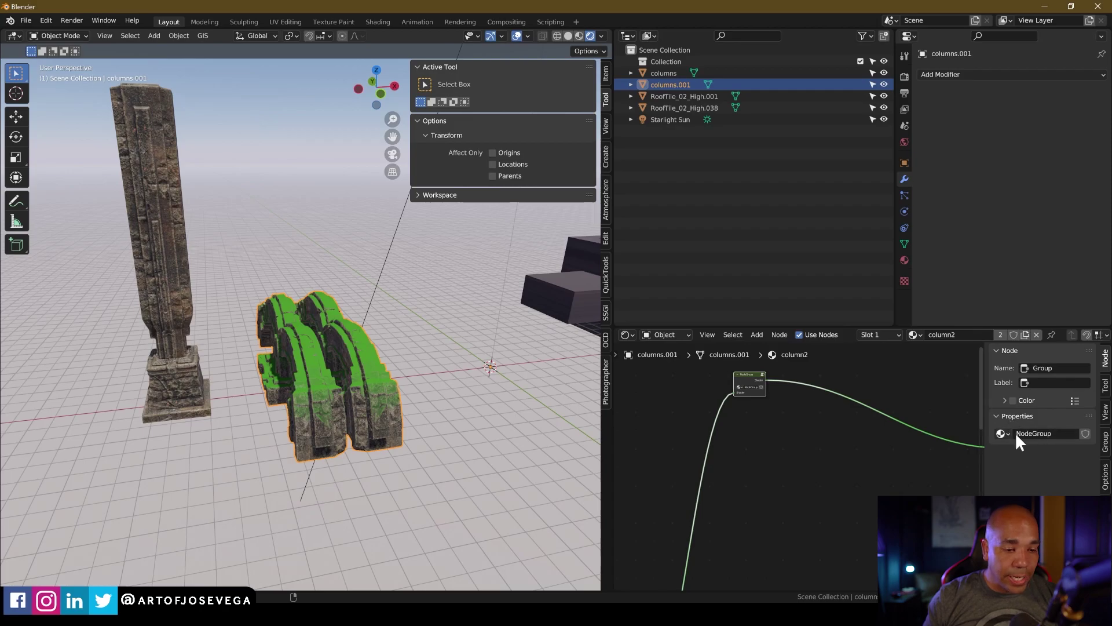
{"action": "double_click", "coordinate": [1035, 433]}
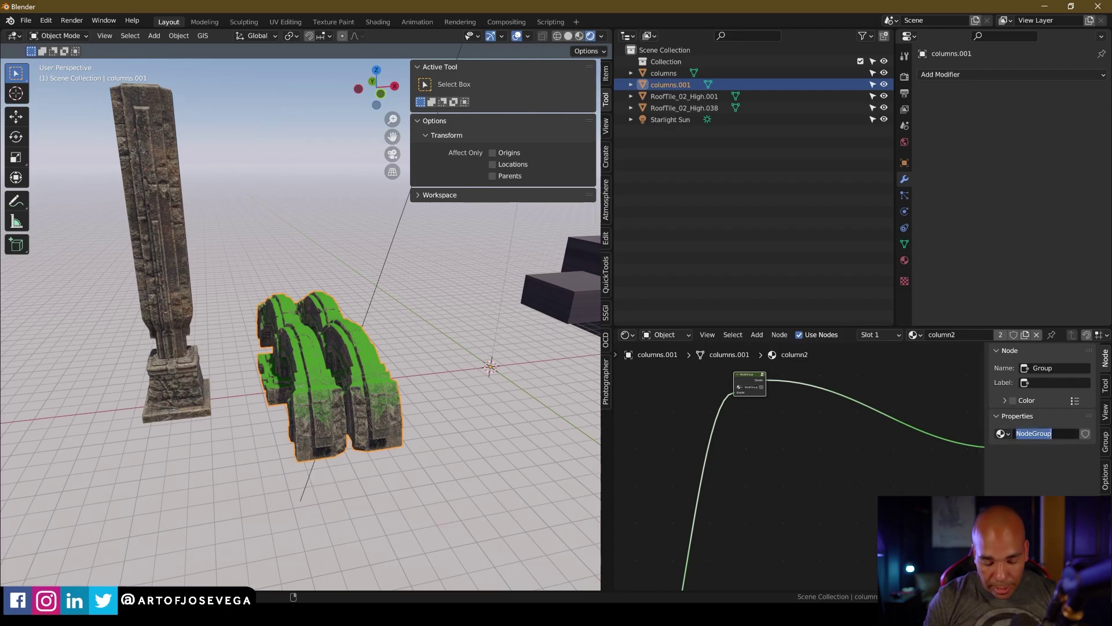
{"action": "type", "text": "Moss"}
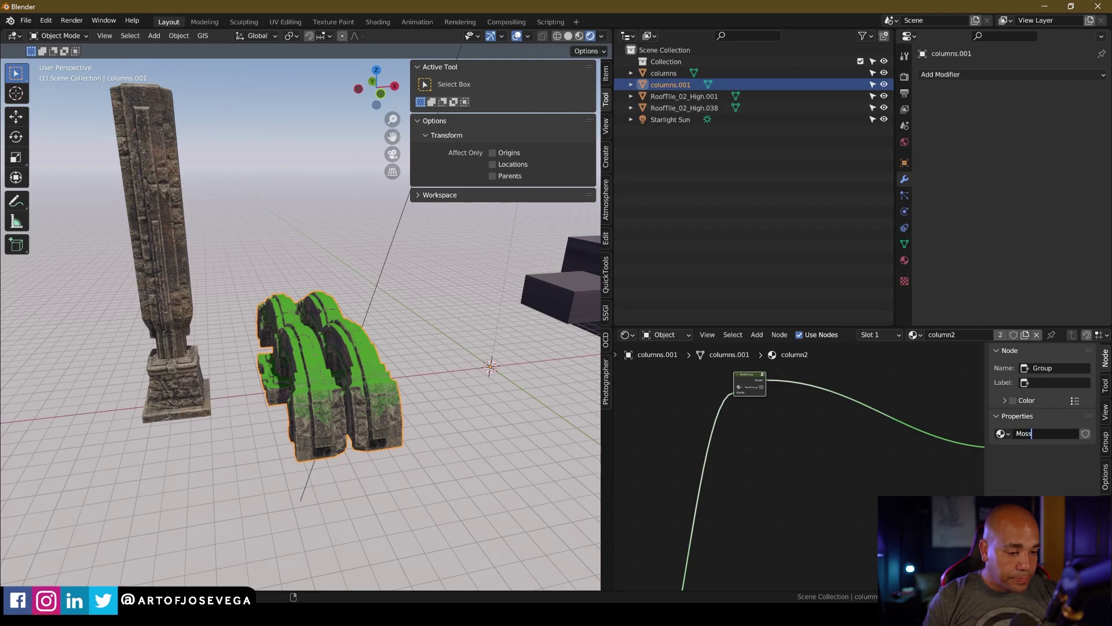
{"action": "type", "text": "Treatment"}
{"action": "key", "text": "Return"}
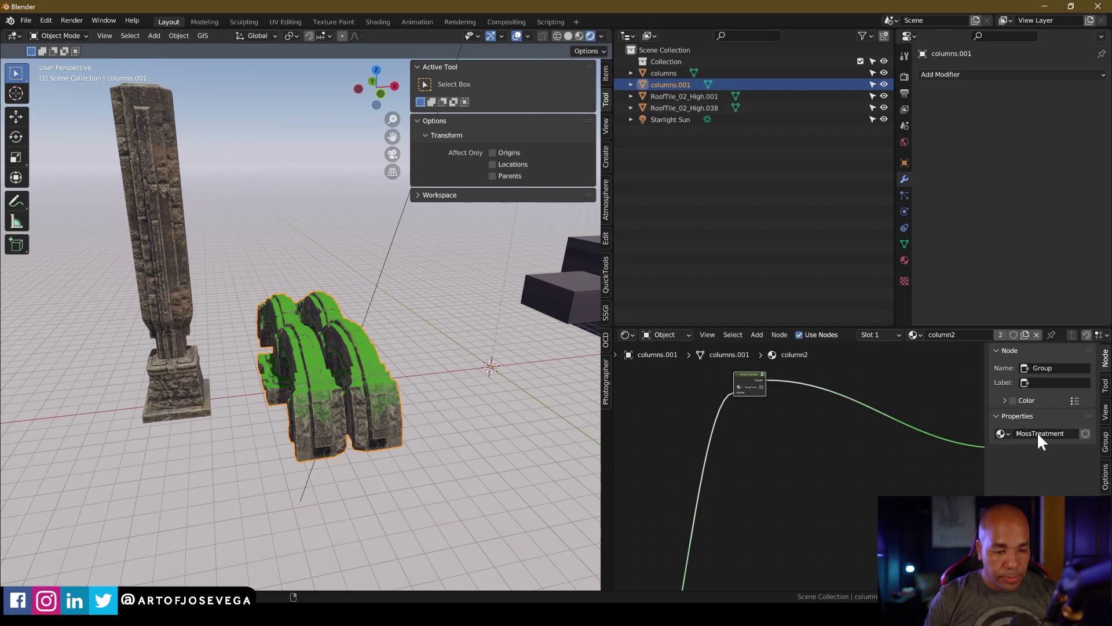
{"action": "scroll", "coordinate": [746, 374], "scroll_direction": "up", "scroll_amount": 7}
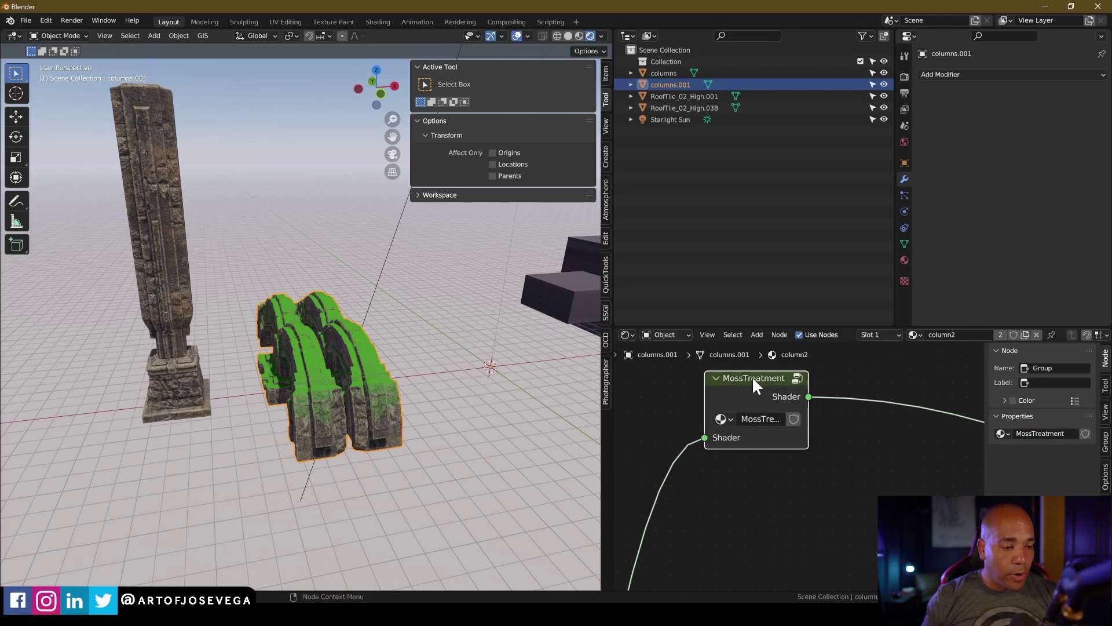
{"action": "left_click_drag", "start_coordinate": [746, 377], "coordinate": [783, 415]}
{"action": "scroll", "coordinate": [801, 428], "scroll_direction": "down", "scroll_amount": 8}
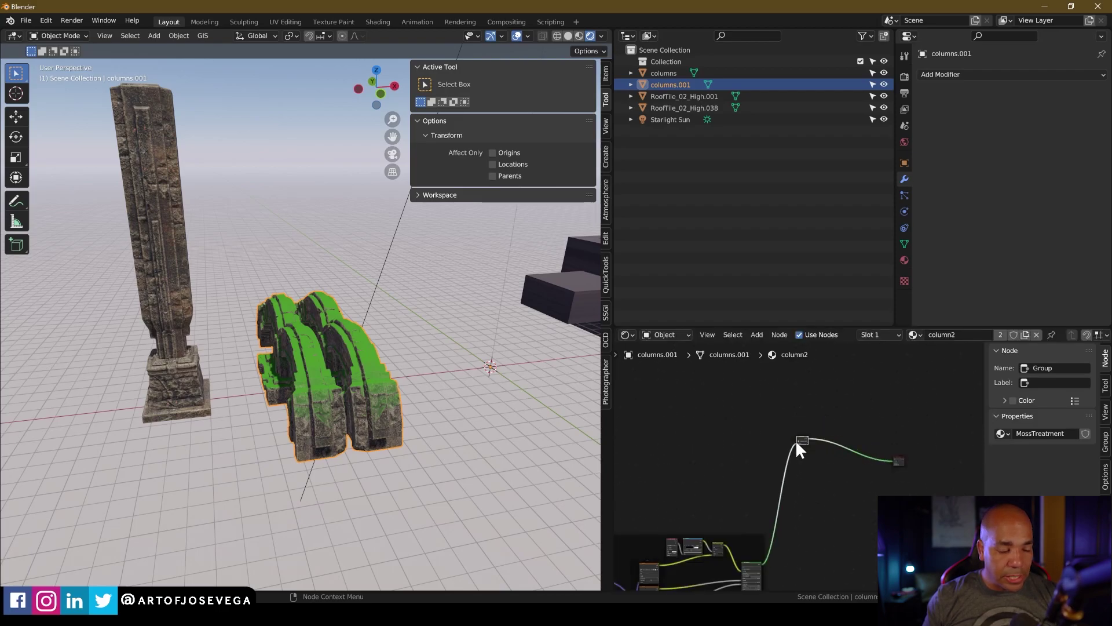
Inside the MossTreatment group, change the Principled BSDF's base color from green to a dark, desaturated grey.
{"action": "key", "text": "Tab"}
{"action": "scroll", "coordinate": [791, 464], "scroll_direction": "up", "scroll_amount": 5}
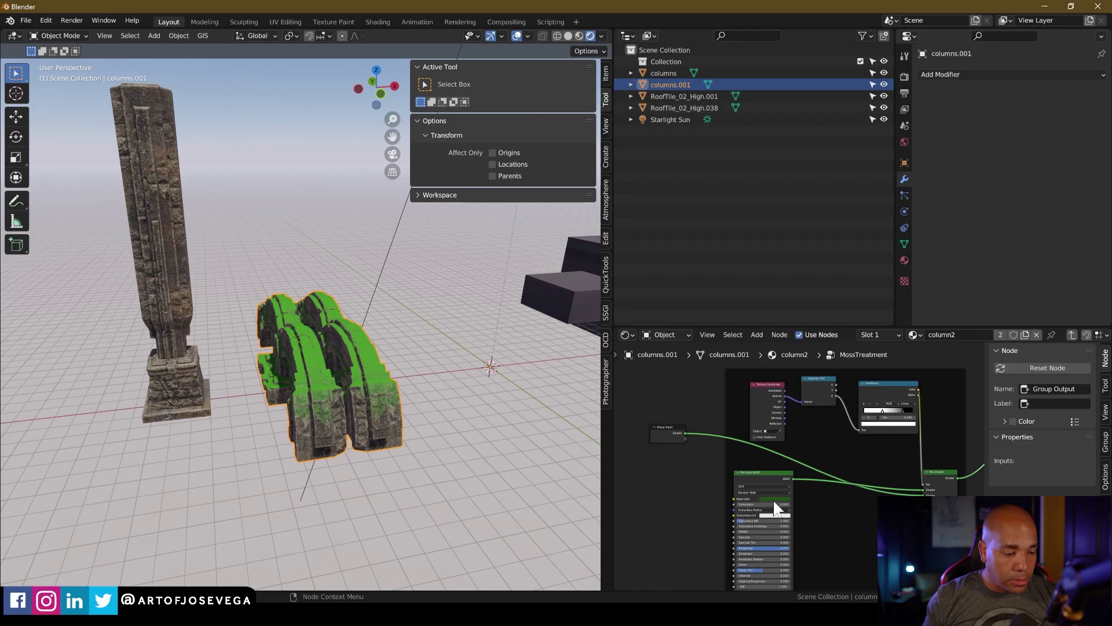
{"action": "left_click", "coordinate": [768, 499]}
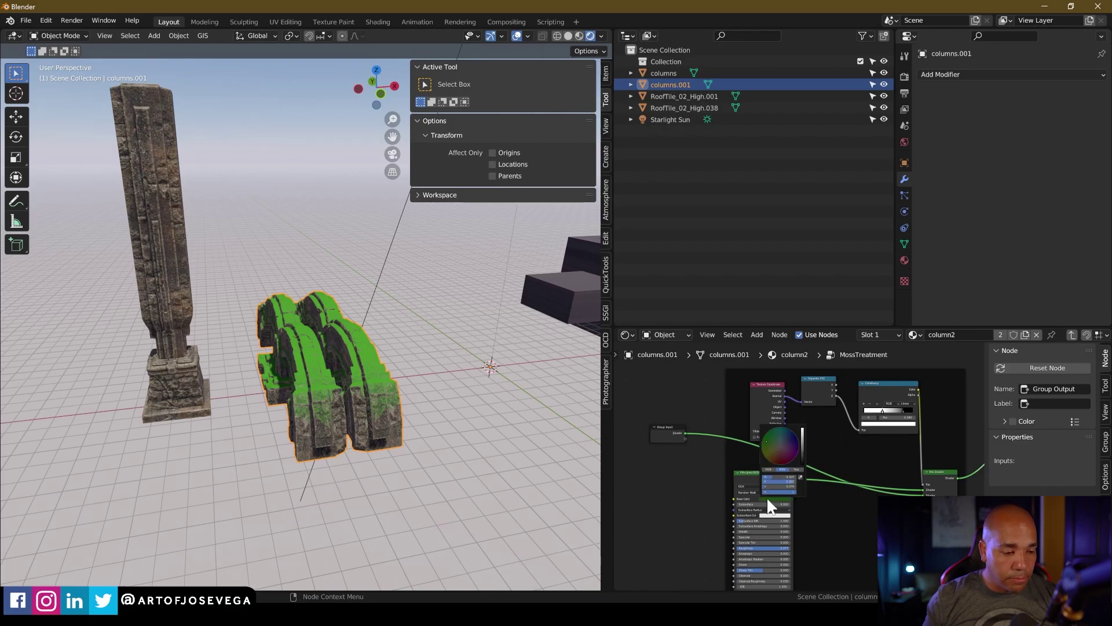
{"action": "left_click", "coordinate": [780, 448]}
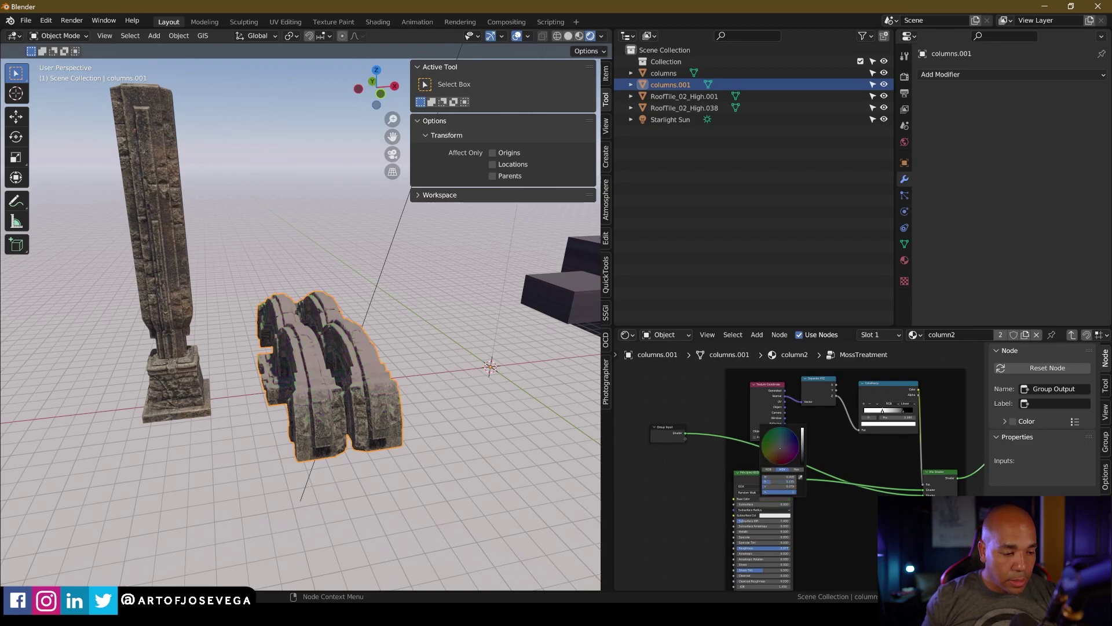
{"action": "left_click_drag", "start_coordinate": [802, 452], "coordinate": [802, 456]}
{"action": "scroll", "coordinate": [408, 381], "scroll_direction": "up", "scroll_amount": 5}
{"action": "middle_click_drag", "start_coordinate": [409, 380], "coordinate": [458, 400]}
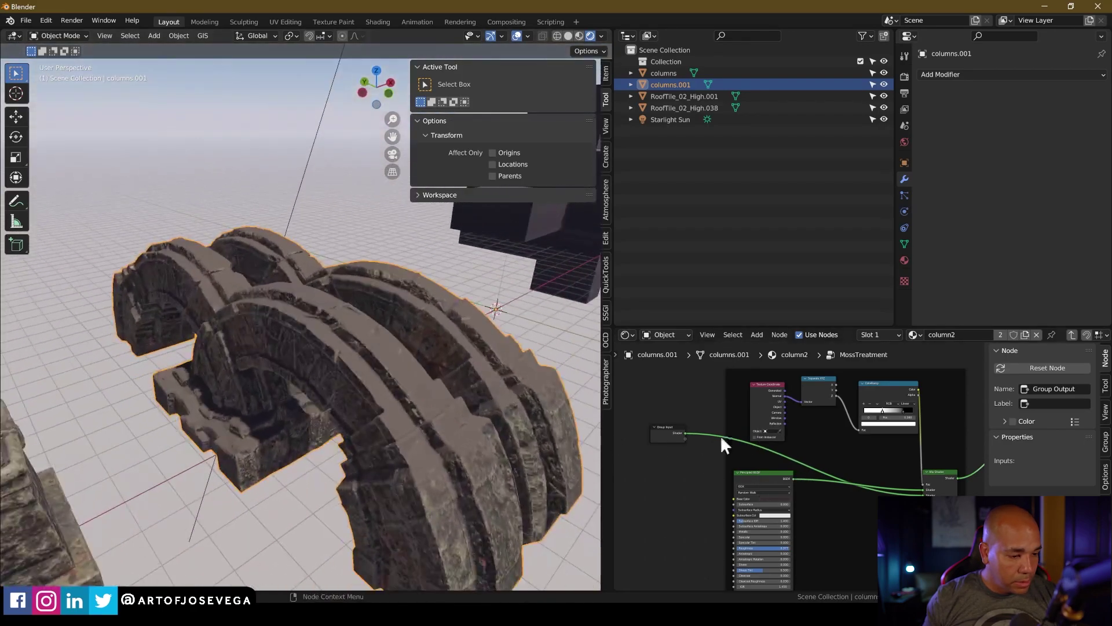
Brighten the Principled BSDF's base color to near white for a snowy look, and deselect the arches.
{"action": "left_click", "coordinate": [780, 513]}
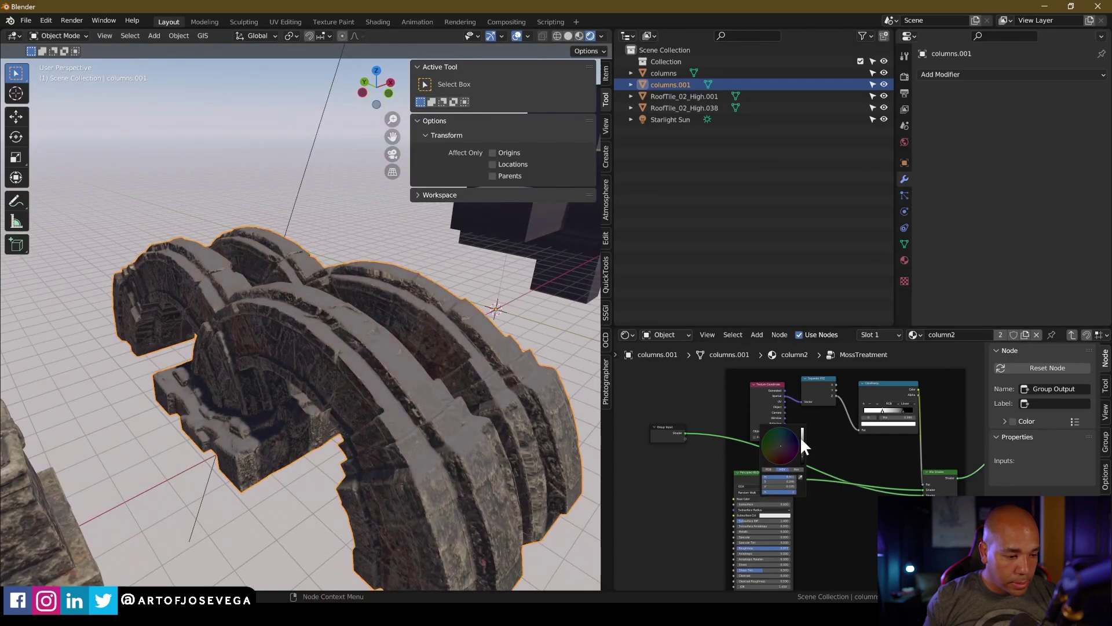
{"action": "left_click_drag", "start_coordinate": [801, 439], "coordinate": [802, 430]}
{"action": "scroll", "coordinate": [423, 385], "scroll_direction": "down", "scroll_amount": 5}
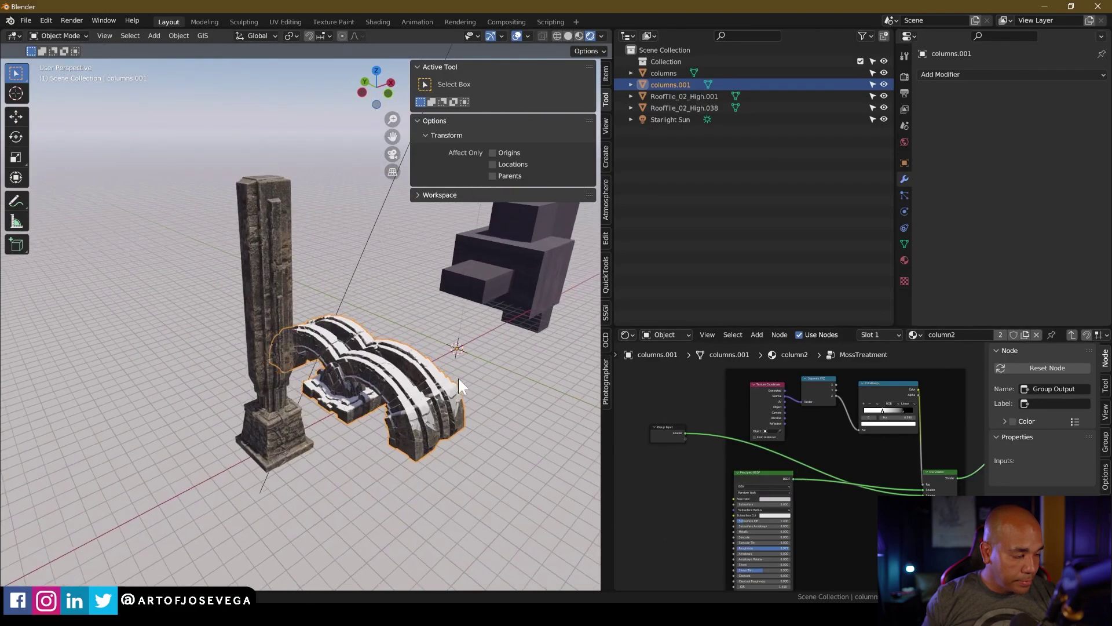
{"action": "middle_click_drag", "start_coordinate": [457, 376], "coordinate": [423, 373]}
{"action": "left_click", "coordinate": [423, 373]}
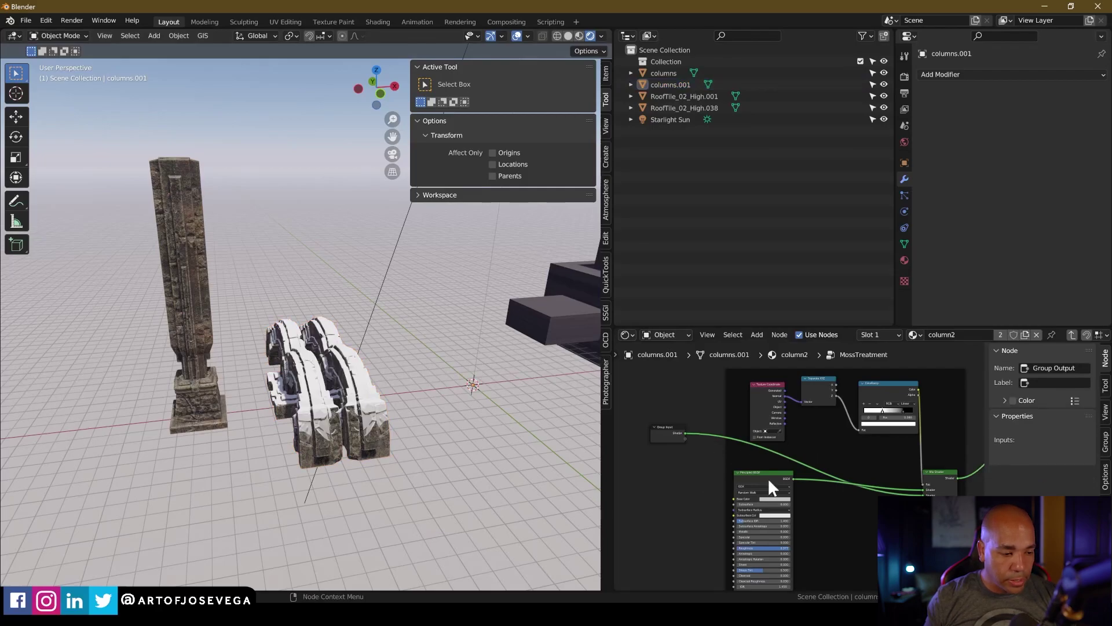
Leave the MossTreatment group and select the tall stone column to bring up its column1 material.
{"action": "key", "text": "Tab"}
{"action": "scroll", "coordinate": [800, 467], "scroll_direction": "down", "scroll_amount": 2}
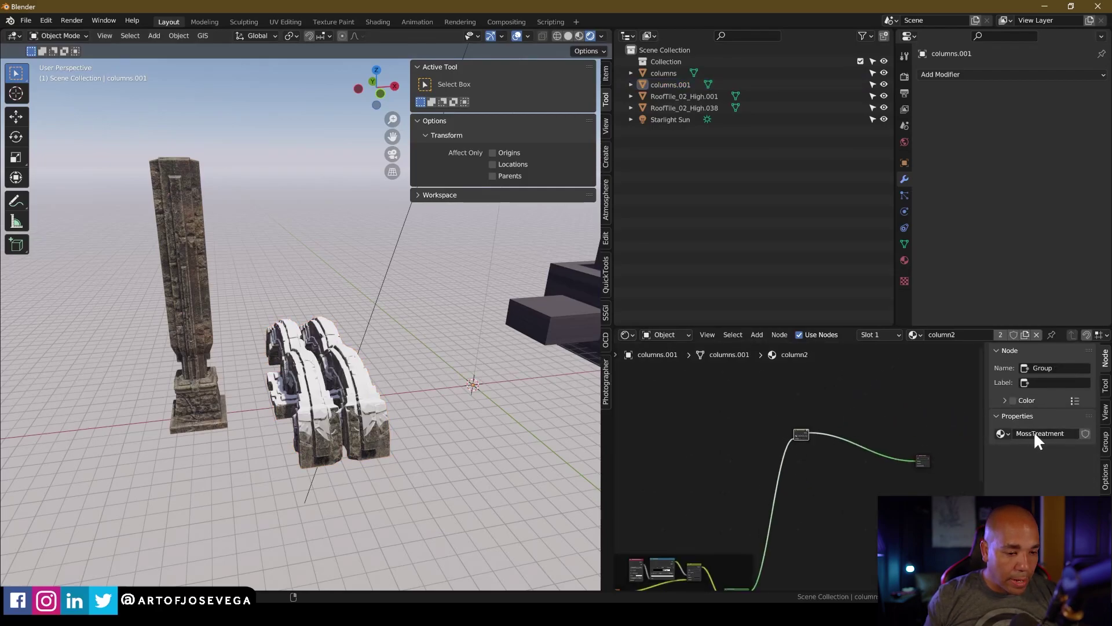
{"action": "scroll", "coordinate": [753, 428], "scroll_direction": "down", "scroll_amount": 3}
{"action": "middle_click_drag", "start_coordinate": [710, 441], "coordinate": [777, 432]}
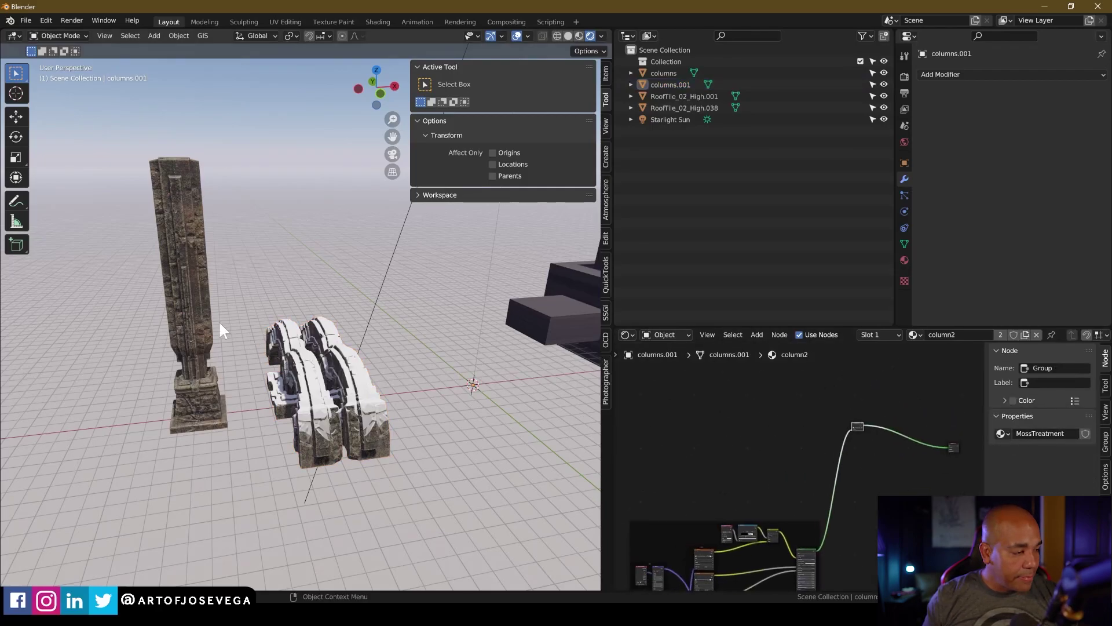
{"action": "left_click", "coordinate": [201, 311]}
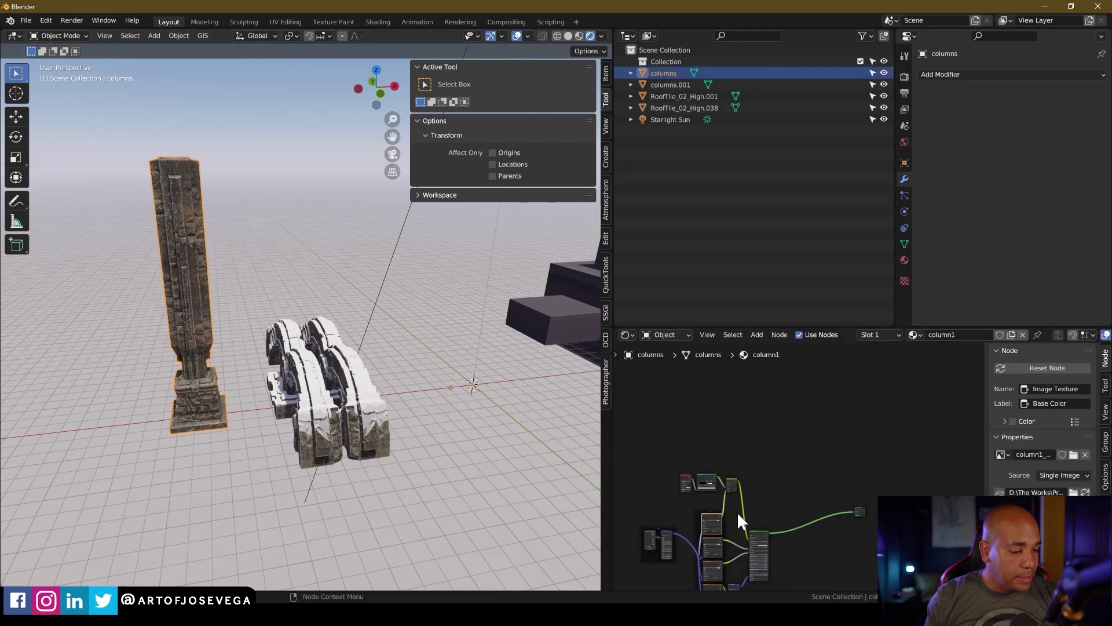
Insert the MossTreatment node group between the Principled BSDF and the Material Output in the column1 material.
{"action": "middle_click_drag", "start_coordinate": [737, 511], "coordinate": [839, 473]}
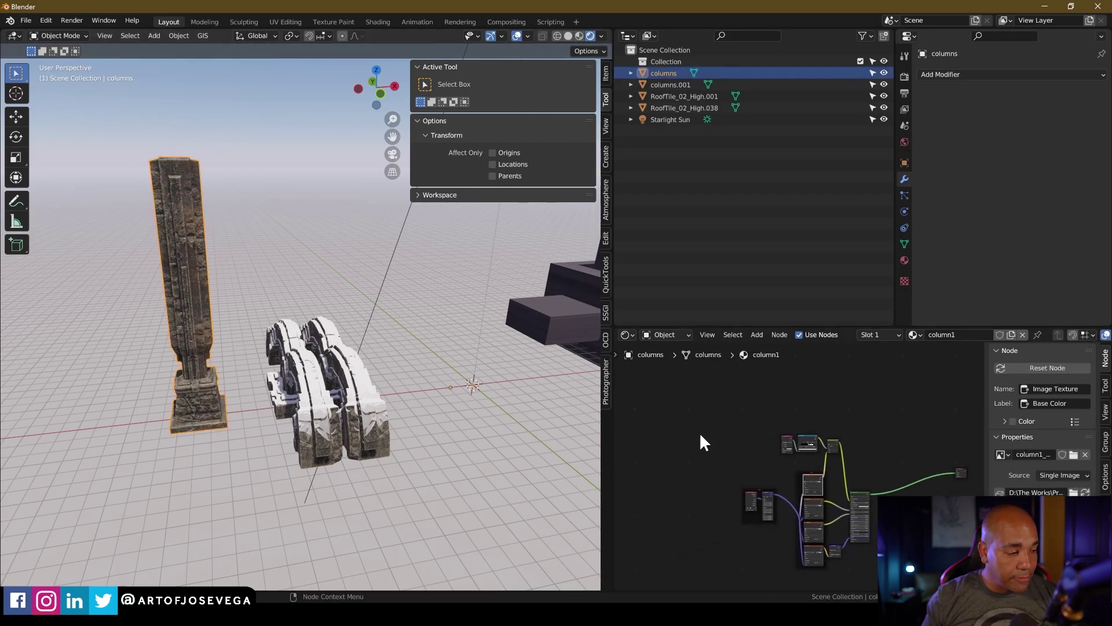
{"action": "middle_click_drag", "start_coordinate": [882, 498], "coordinate": [759, 475]}
{"action": "scroll", "coordinate": [776, 479], "scroll_direction": "up", "scroll_amount": 5}
{"action": "key", "text": "shift+a"}
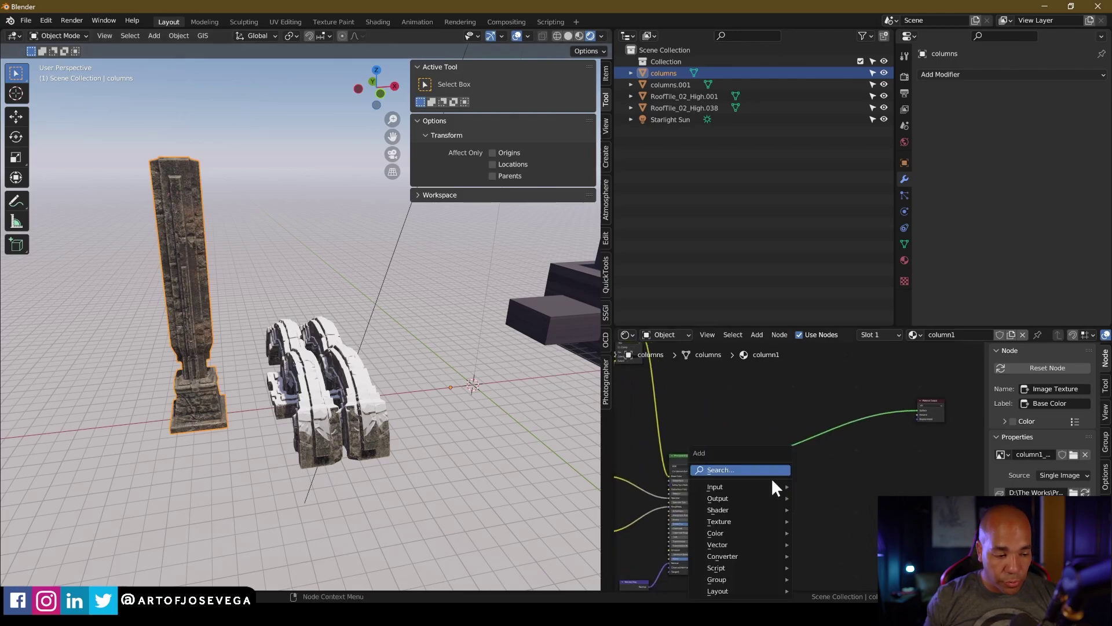
{"action": "mouse_move", "coordinate": [725, 579]}
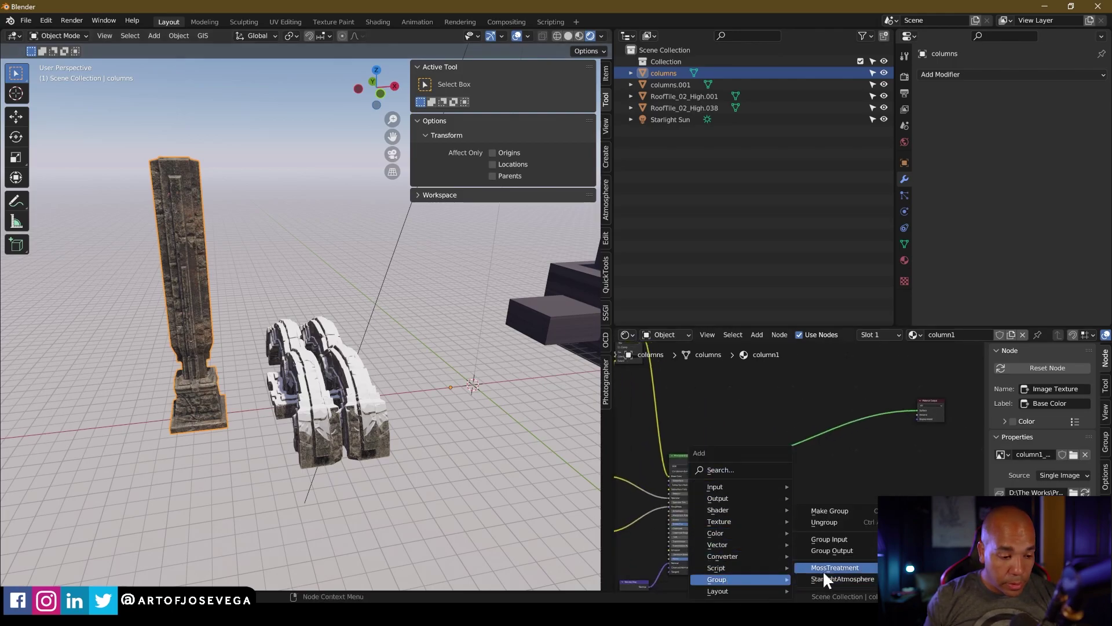
{"action": "left_click", "coordinate": [838, 567]}
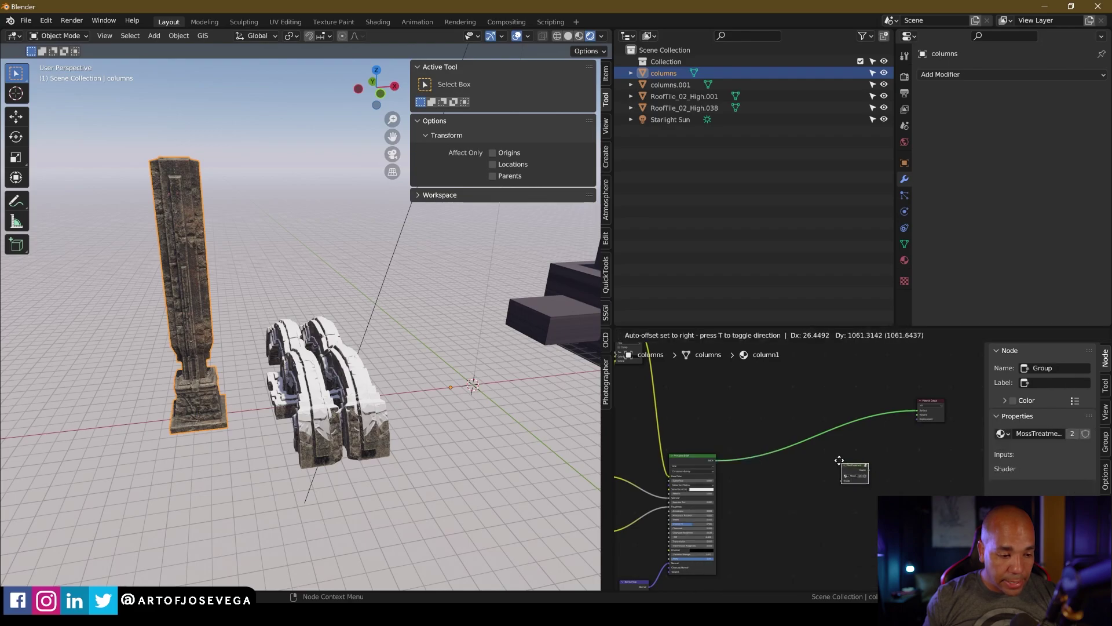
{"action": "left_click", "coordinate": [829, 432]}
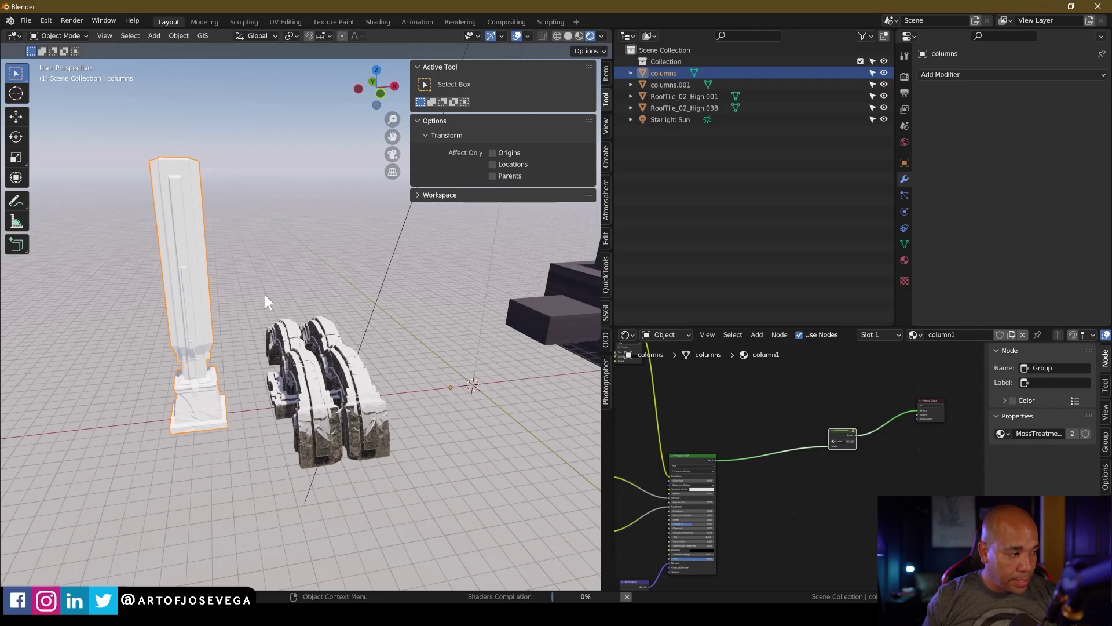
Select the block-shaped roof piece and bring up its WoodPanel material.
{"action": "middle_click_drag", "start_coordinate": [256, 269], "coordinate": [306, 365]}
{"action": "left_click", "coordinate": [454, 348]}
{"action": "left_click_drag", "start_coordinate": [828, 429], "coordinate": [935, 399]}
Insert the MossTreatment node group between the Principled BSDF and the Material Output in the WoodPanel material.
{"action": "key", "text": "shift+a"}
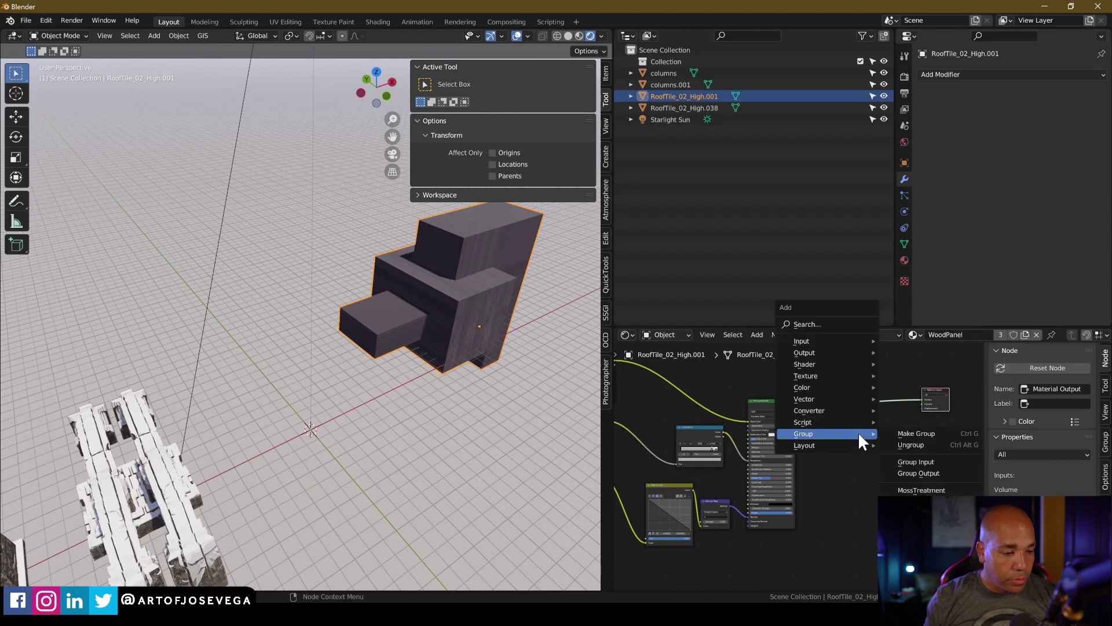
{"action": "left_click", "coordinate": [916, 490]}
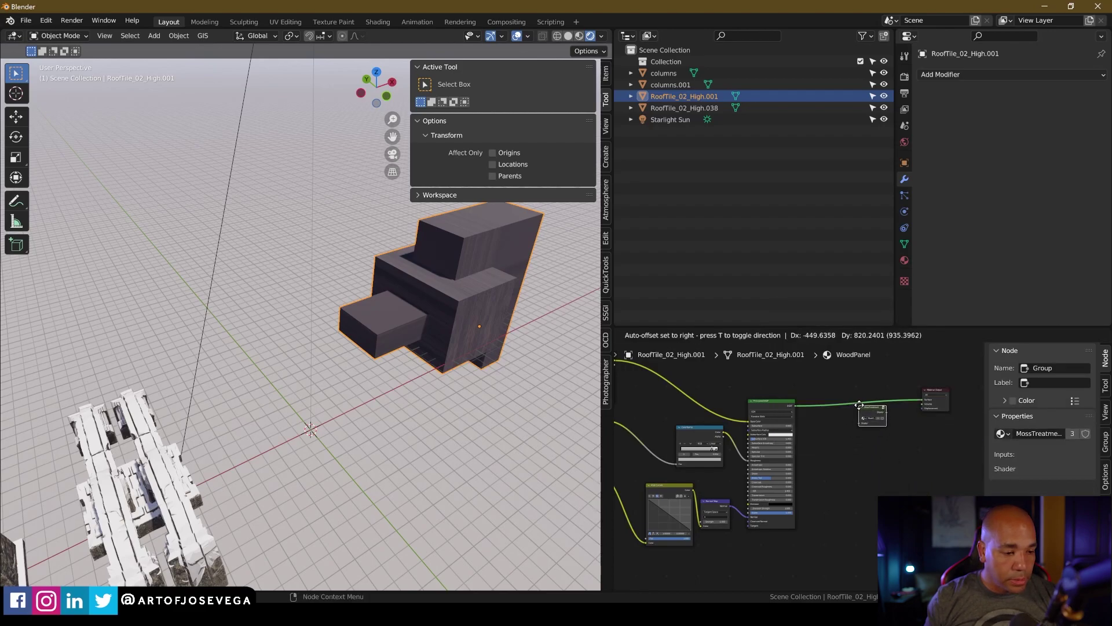
{"action": "left_click", "coordinate": [860, 404]}
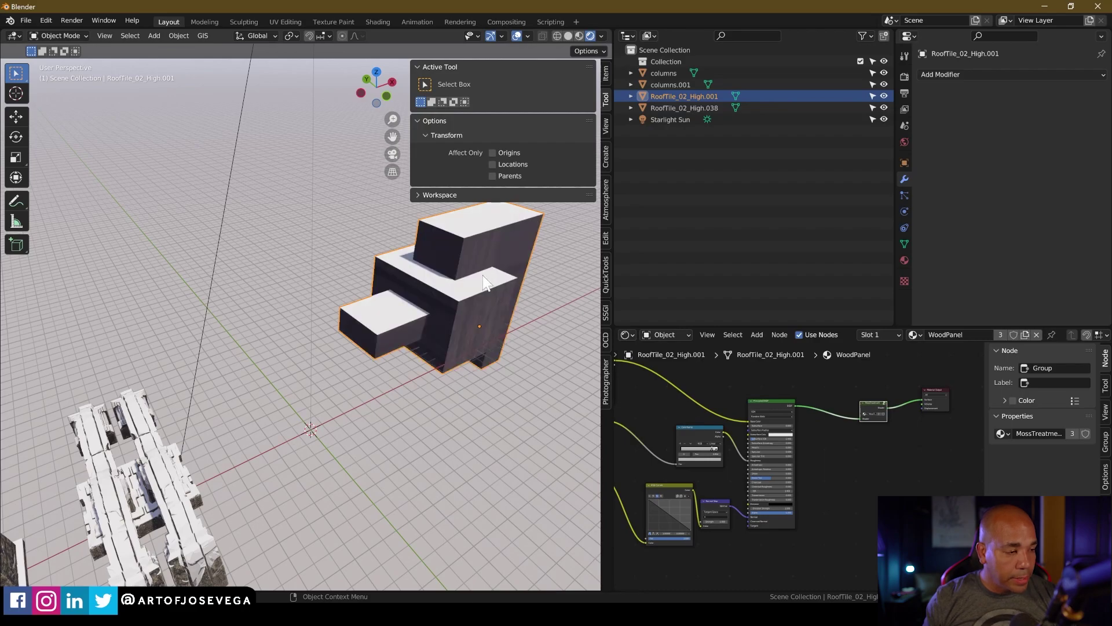
Compare how the MossTreatment covers the upward-facing surfaces of the wooden blocks and the stone arches.
{"action": "middle_click_drag", "start_coordinate": [484, 276], "coordinate": [333, 325], "text": "shift"}
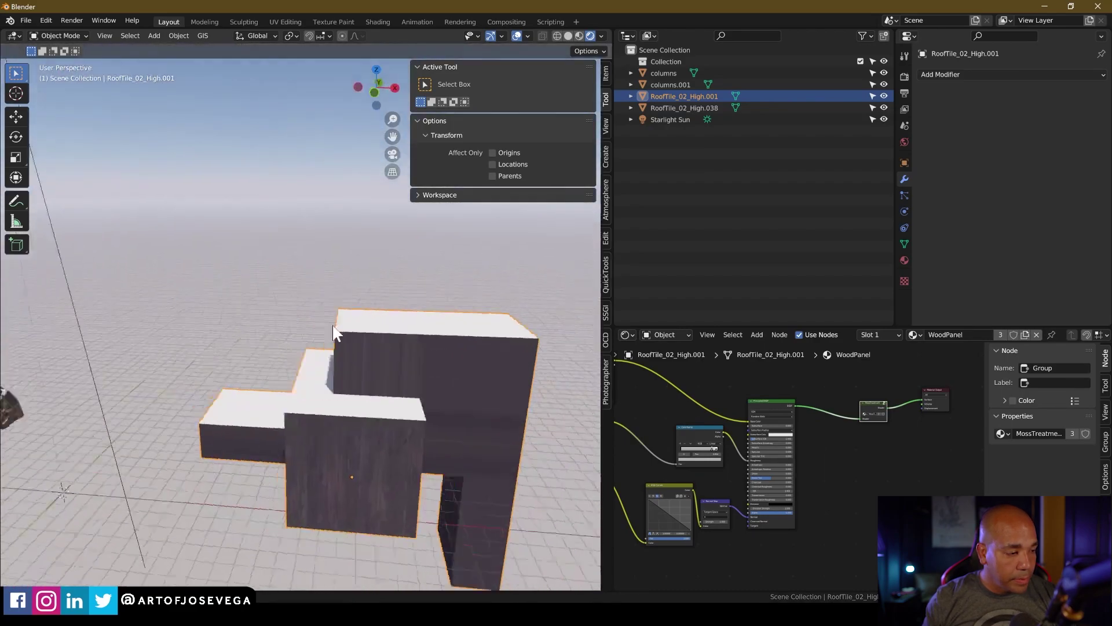
{"action": "scroll", "coordinate": [333, 326], "scroll_direction": "down", "scroll_amount": 6}
{"action": "middle_click_drag", "start_coordinate": [255, 346], "coordinate": [389, 378]}
{"action": "scroll", "coordinate": [314, 414], "scroll_direction": "up", "scroll_amount": 8}
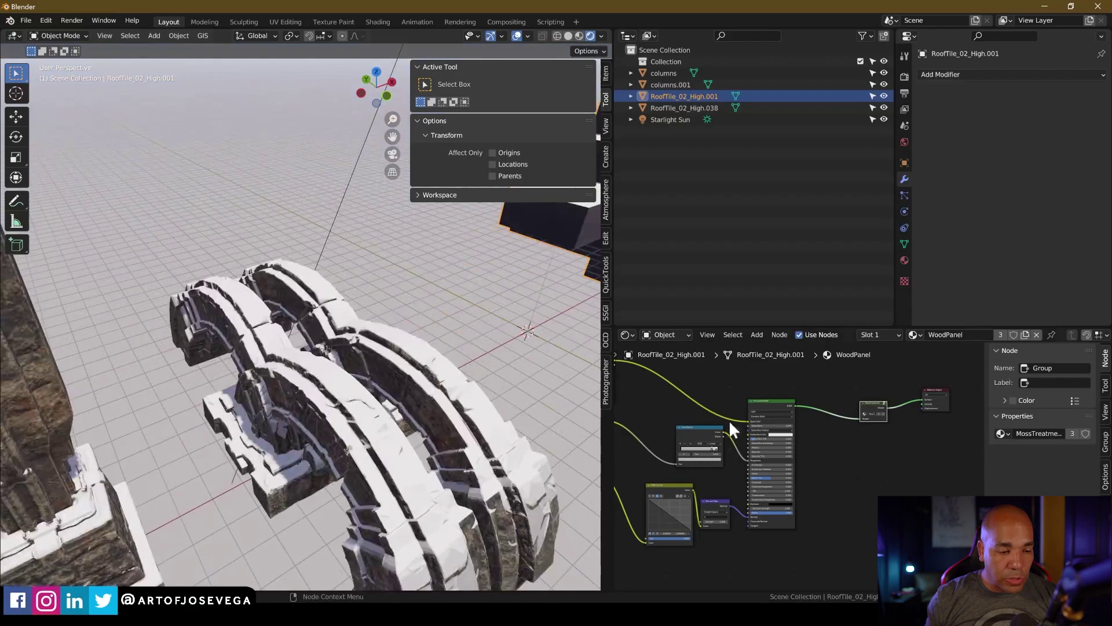
{"action": "scroll", "coordinate": [382, 383], "scroll_direction": "down", "scroll_amount": 5}
{"action": "middle_click_drag", "start_coordinate": [402, 377], "coordinate": [342, 373]}
{"action": "middle_click_drag", "start_coordinate": [342, 372], "coordinate": [273, 385], "text": "shift"}
{"action": "middle_click_drag", "start_coordinate": [420, 374], "coordinate": [367, 383], "text": "shift"}
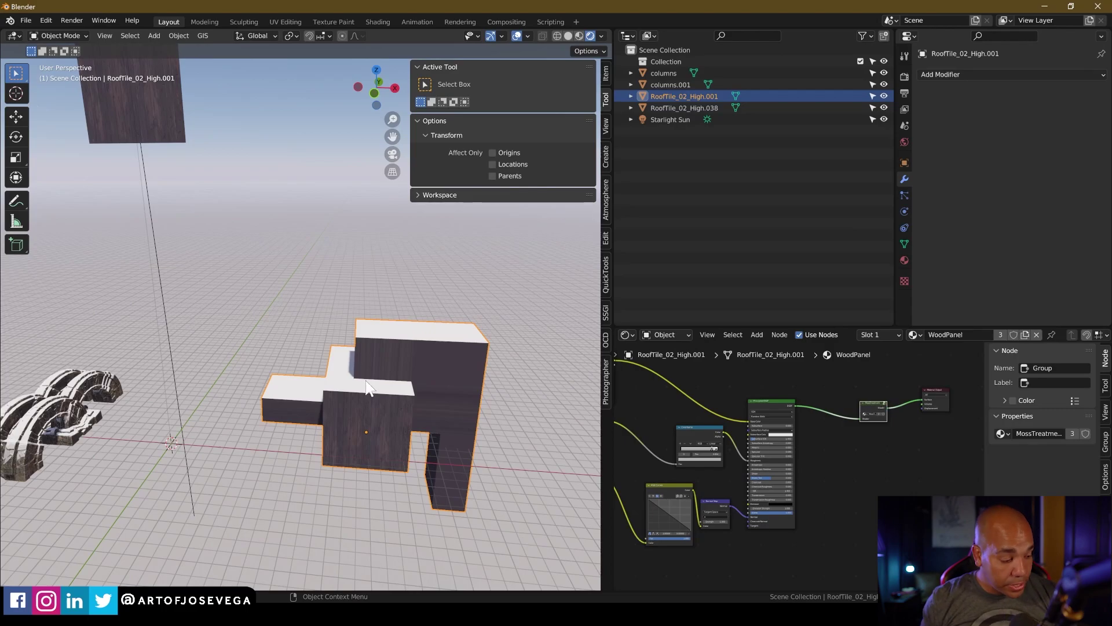
Examine the wooden block model from several angles, checking its top coverage and the wood texture on its sides.
{"action": "mouse_move", "coordinate": [376, 379]}
{"action": "middle_mouse_down"}
{"action": "mouse_move", "coordinate": [413, 370]}
{"action": "mouse_move", "coordinate": [369, 393]}
{"action": "mouse_move", "coordinate": [431, 372]}
{"action": "mouse_move", "coordinate": [358, 407]}
{"action": "mouse_move", "coordinate": [336, 359]}
{"action": "mouse_move", "coordinate": [321, 372]}
{"action": "mouse_move", "coordinate": [385, 385]}
{"action": "middle_mouse_up"}
{"action": "scroll", "coordinate": [413, 369], "scroll_direction": "up", "scroll_amount": 2}
{"action": "scroll", "coordinate": [384, 385], "scroll_direction": "up", "scroll_amount": 4}
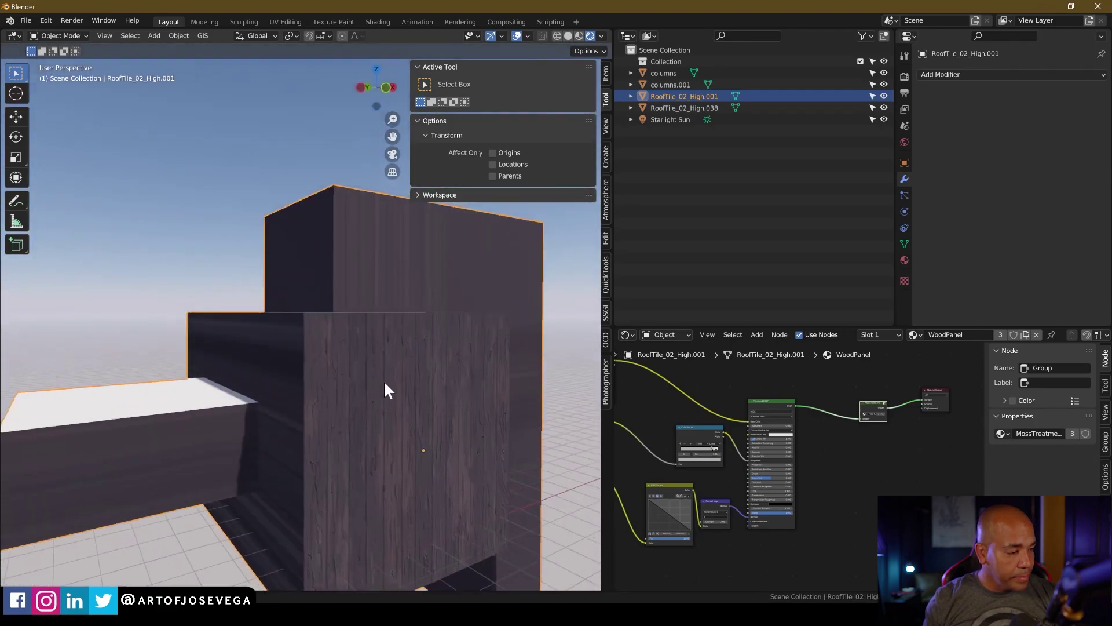
{"action": "scroll", "coordinate": [385, 384], "scroll_direction": "down", "scroll_amount": 5}
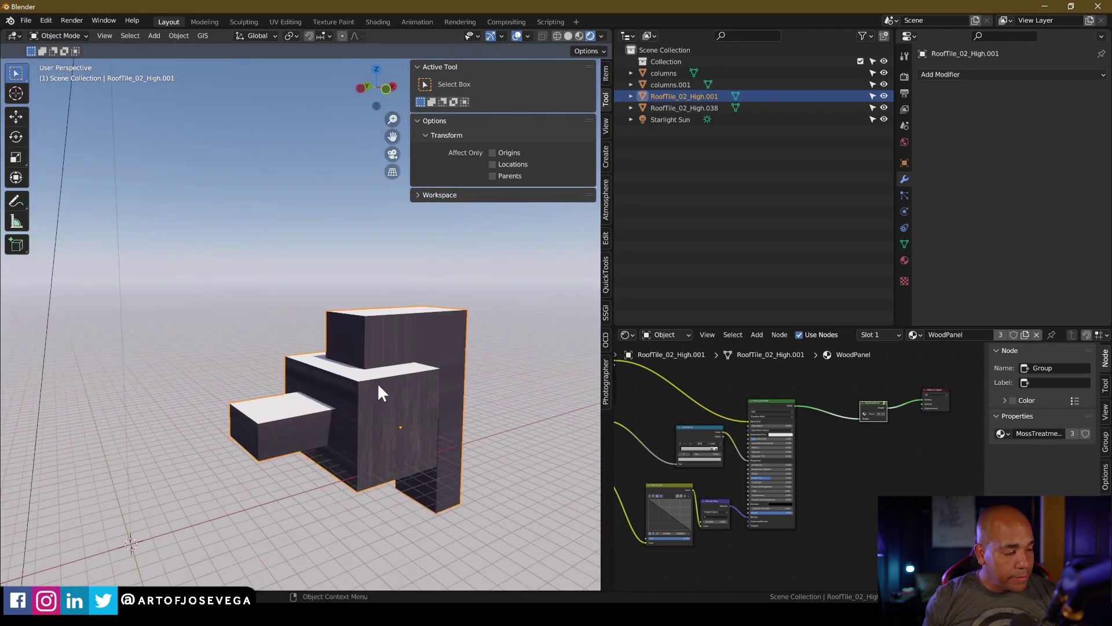
{"action": "scroll", "coordinate": [380, 385], "scroll_direction": "up", "scroll_amount": 1}
{"action": "middle_click_drag", "start_coordinate": [504, 399], "coordinate": [314, 341]}
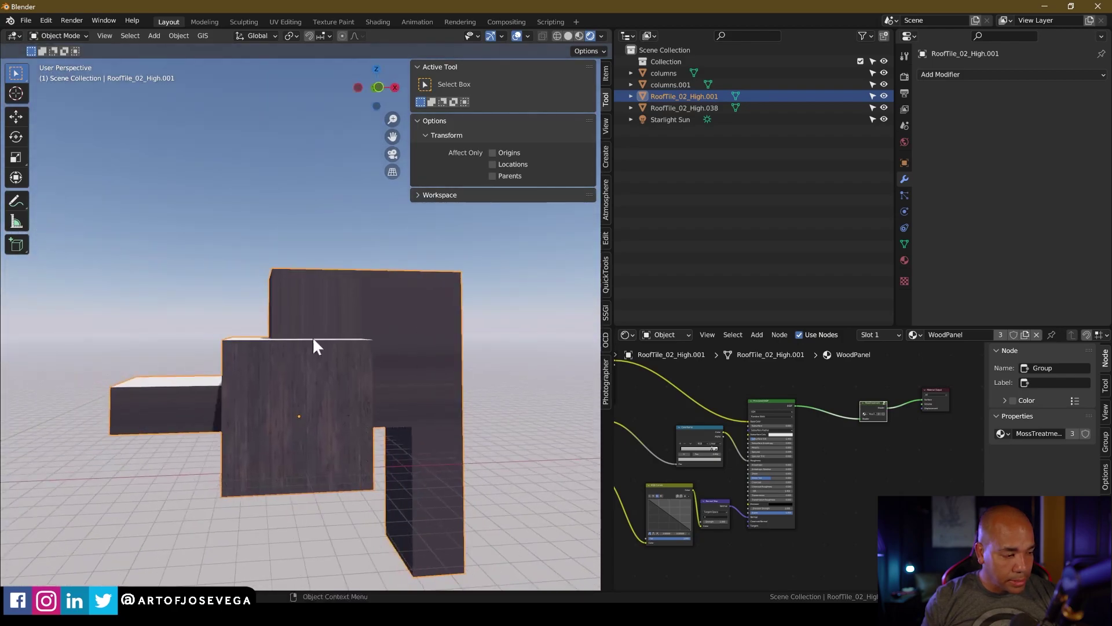
{"action": "middle_click_drag", "start_coordinate": [341, 399], "coordinate": [387, 425]}
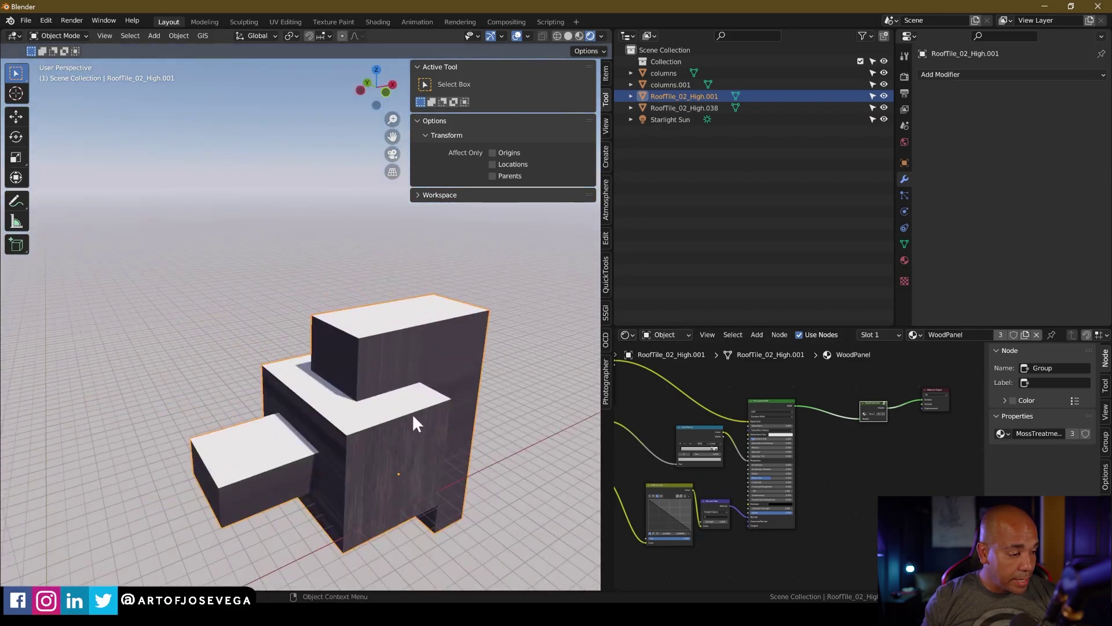
{"action": "middle_click_drag", "start_coordinate": [414, 416], "coordinate": [388, 398]}
{"action": "scroll", "coordinate": [387, 395], "scroll_direction": "down", "scroll_amount": 6}
{"action": "scroll", "coordinate": [318, 285], "scroll_direction": "up", "scroll_amount": 2}
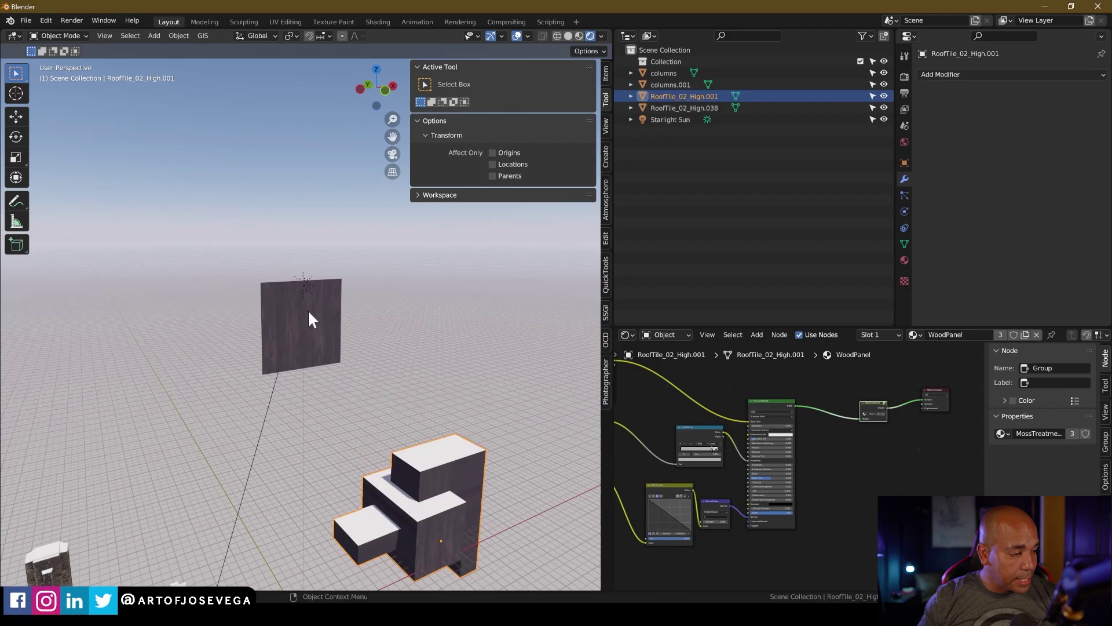
{"action": "middle_click_drag", "start_coordinate": [408, 431], "coordinate": [315, 344], "text": "shift"}
{"action": "scroll", "coordinate": [308, 392], "scroll_direction": "up", "scroll_amount": 6}
{"action": "middle_click_drag", "start_coordinate": [259, 437], "coordinate": [362, 387]}
{"action": "middle_click_drag", "start_coordinate": [258, 404], "coordinate": [377, 373]}
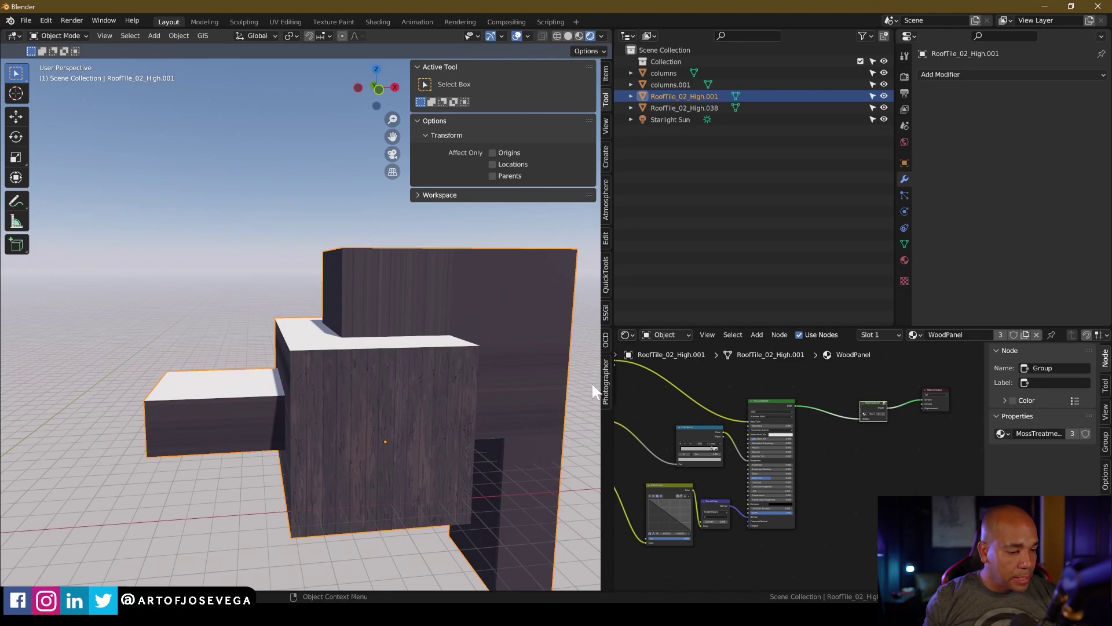
Reconnect the Principled BSDF directly to the Material Output surface and delete the MossTreatment node from the WoodPanel material.
{"action": "scroll", "coordinate": [839, 415], "scroll_direction": "up", "scroll_amount": 2}
{"action": "middle_click_drag", "start_coordinate": [840, 414], "coordinate": [757, 426]}
{"action": "mouse_move", "coordinate": [697, 412]}
{"action": "left_mouse_down"}
{"action": "mouse_move", "coordinate": [847, 403]}
{"action": "mouse_move", "coordinate": [876, 415]}
{"action": "mouse_move", "coordinate": [885, 405]}
{"action": "left_mouse_up"}
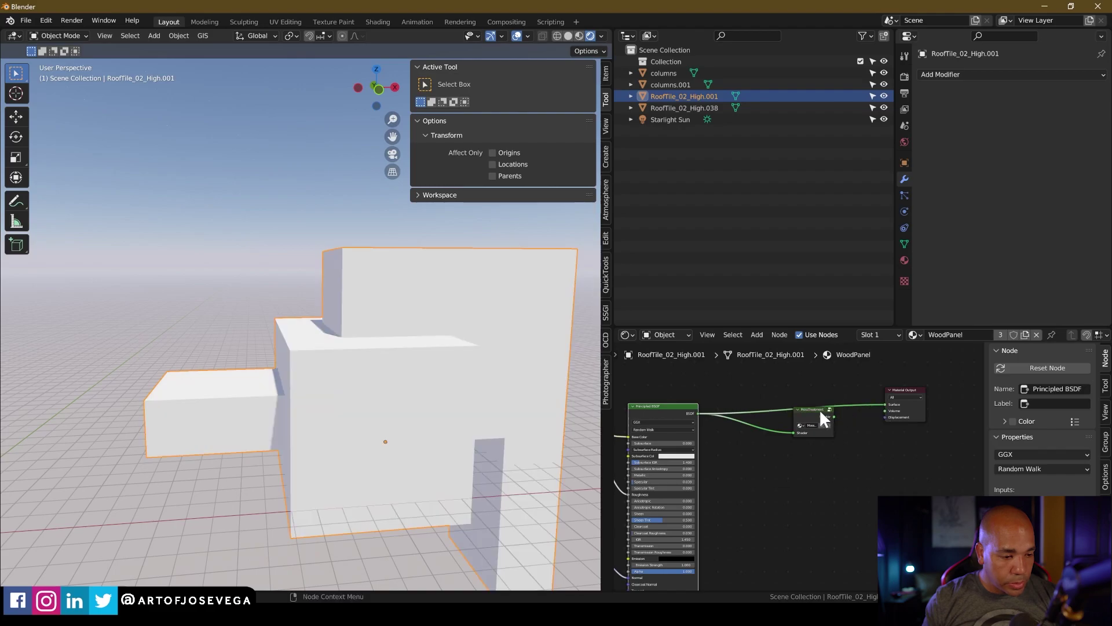
{"action": "left_click", "coordinate": [819, 408]}
{"action": "key", "text": "x"}
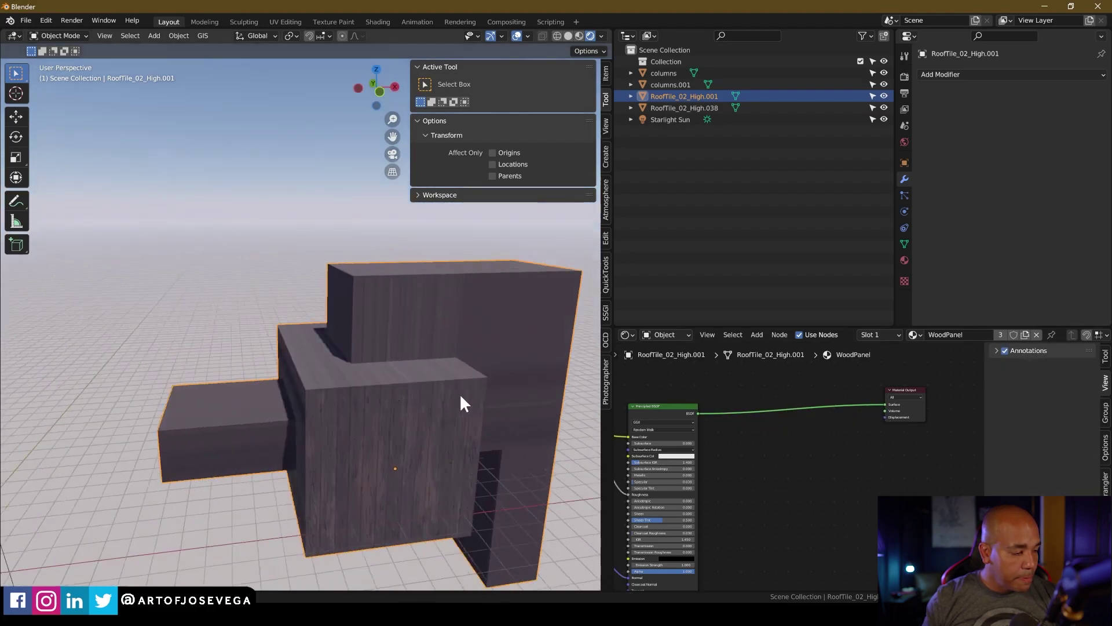
Enter Edit Mode on the block model and select the side faces of the upper block, leg and small protruding block.
{"action": "middle_click_drag", "start_coordinate": [462, 369], "coordinate": [349, 353], "text": "shift"}
{"action": "key", "text": "Tab"}
{"action": "left_click", "coordinate": [366, 342], "text": "shift"}
{"action": "left_click", "coordinate": [440, 339], "text": "shift"}
{"action": "left_click", "coordinate": [495, 341], "text": "shift"}
{"action": "left_click", "coordinate": [497, 399], "text": "shift"}
{"action": "left_click", "coordinate": [442, 390], "text": "shift"}
{"action": "left_click", "coordinate": [469, 443], "text": "shift"}
{"action": "middle_click_drag", "start_coordinate": [469, 444], "coordinate": [373, 409]}
{"action": "left_click", "coordinate": [291, 418], "text": "shift"}
{"action": "left_click", "coordinate": [201, 427], "text": "shift"}
{"action": "middle_click_drag", "start_coordinate": [452, 408], "coordinate": [349, 400]}
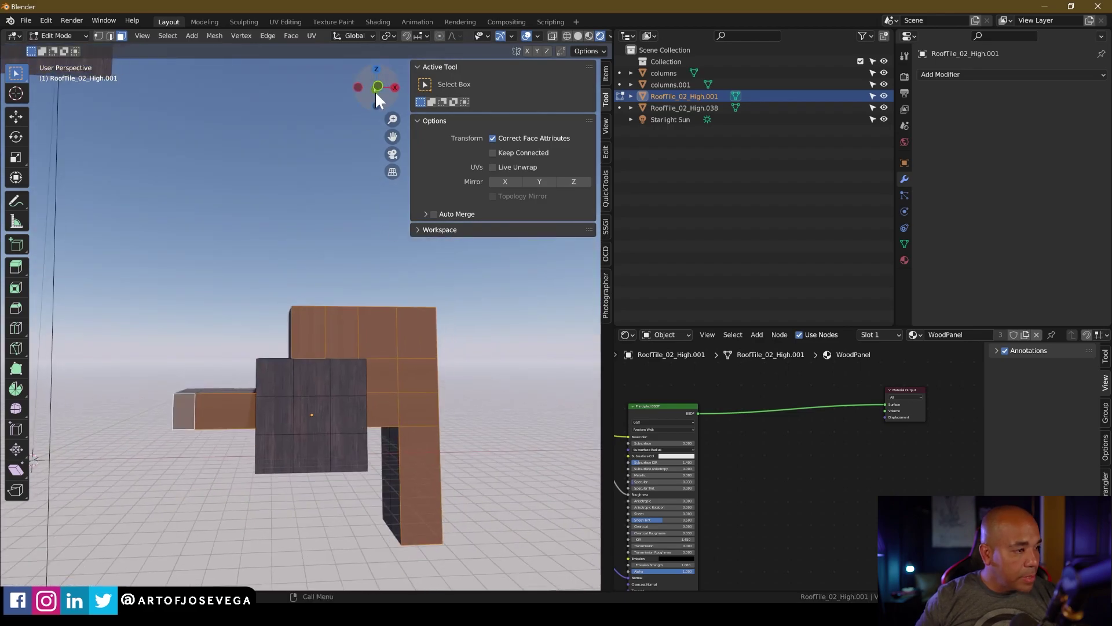
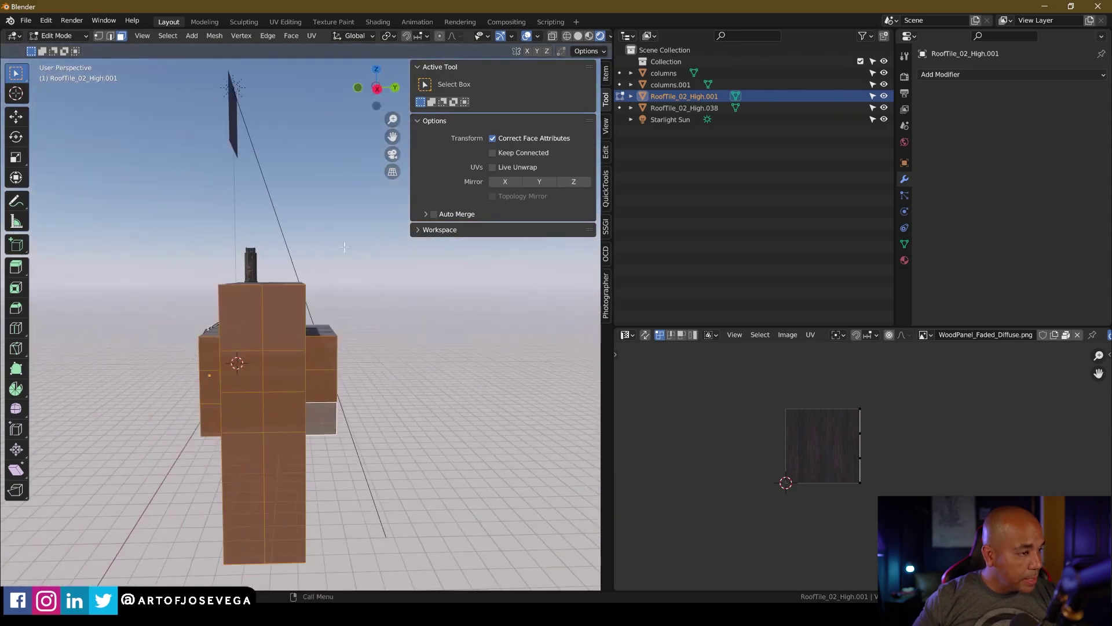
Clear the face selection on the block model.
{"action": "left_click", "coordinate": [377, 90]}
{"action": "middle_click_drag", "start_coordinate": [253, 398], "coordinate": [329, 395]}
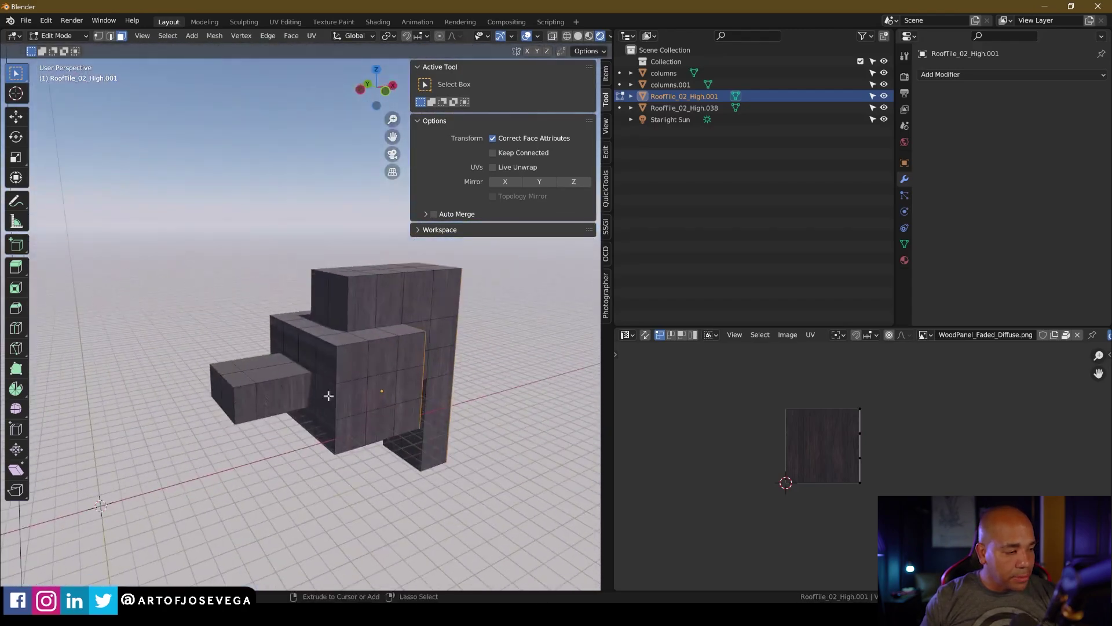
{"action": "left_click", "coordinate": [421, 387], "text": "alt"}
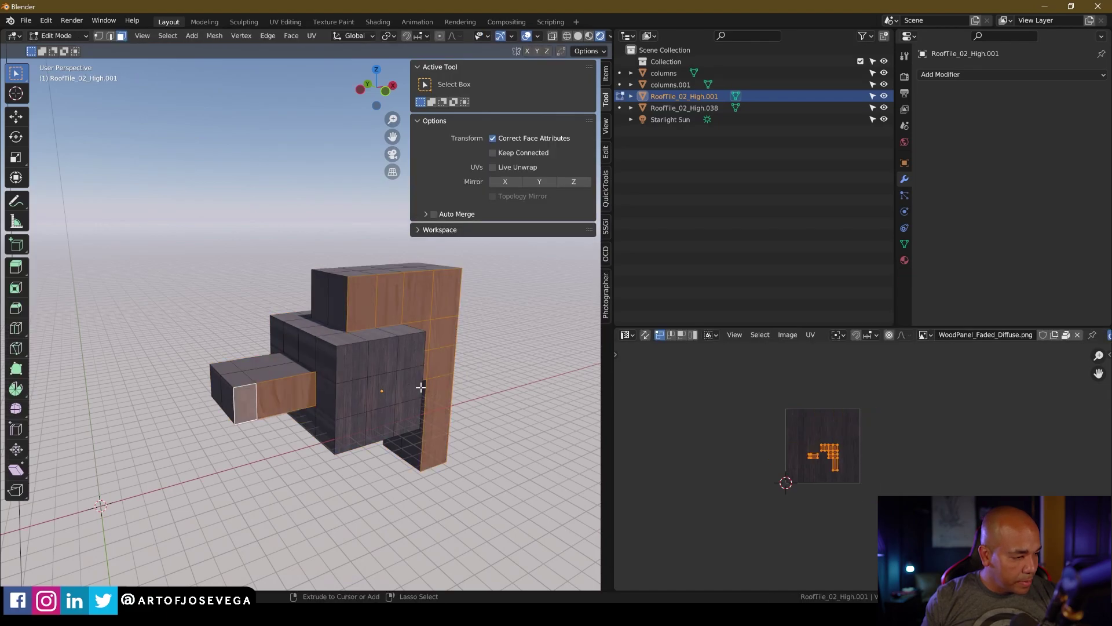
{"action": "key", "text": "alt+a"}
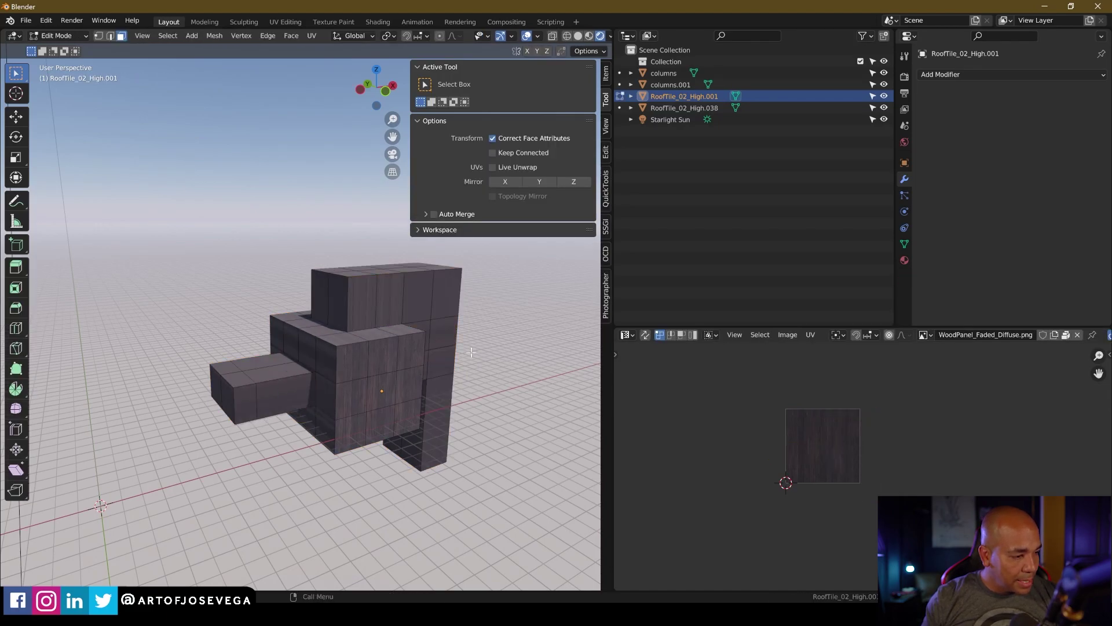
Try to pick the front-facing faces of the block model by hand, extending the selection across the upper block.
{"action": "middle_click_drag", "start_coordinate": [424, 385], "coordinate": [394, 323]}
{"action": "scroll", "coordinate": [383, 326], "scroll_direction": "up", "scroll_amount": 4}
{"action": "left_click", "coordinate": [404, 298], "text": "ctrl"}
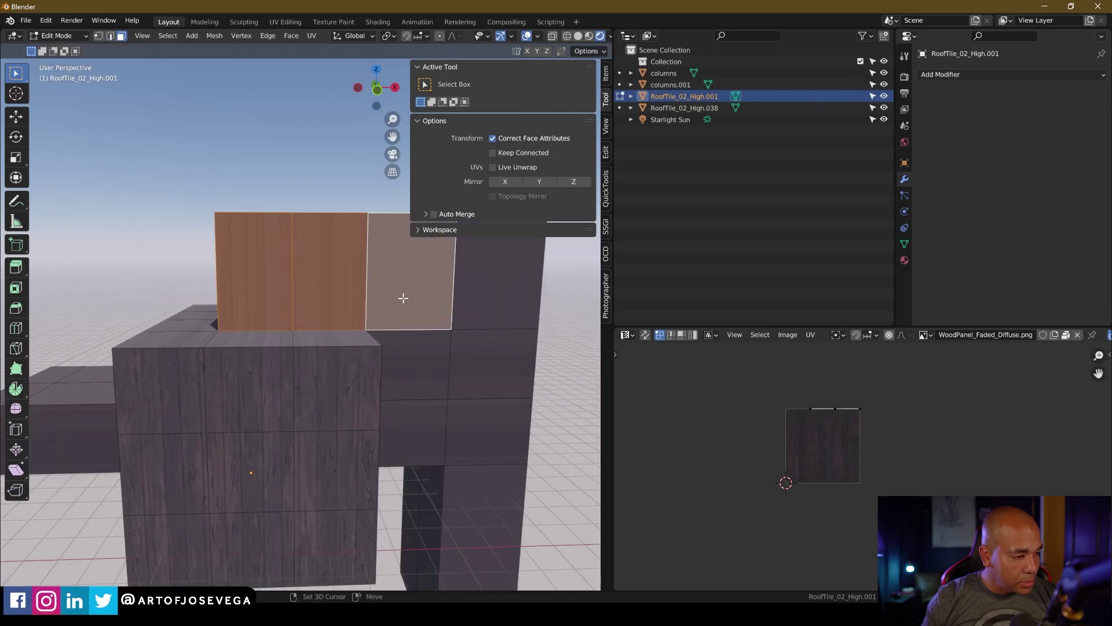
{"action": "left_click_drag", "start_coordinate": [412, 284], "coordinate": [481, 447], "text": "shift"}
{"action": "middle_click_drag", "start_coordinate": [481, 528], "coordinate": [398, 407], "text": "shift"}
{"action": "left_click", "coordinate": [174, 364], "text": "ctrl"}
{"action": "middle_click_drag", "start_coordinate": [330, 397], "coordinate": [382, 366]}
{"action": "scroll", "coordinate": [409, 395], "scroll_direction": "down", "scroll_amount": 3}
{"action": "left_click", "coordinate": [354, 392]}
{"action": "scroll", "coordinate": [365, 392], "scroll_direction": "up", "scroll_amount": 4}
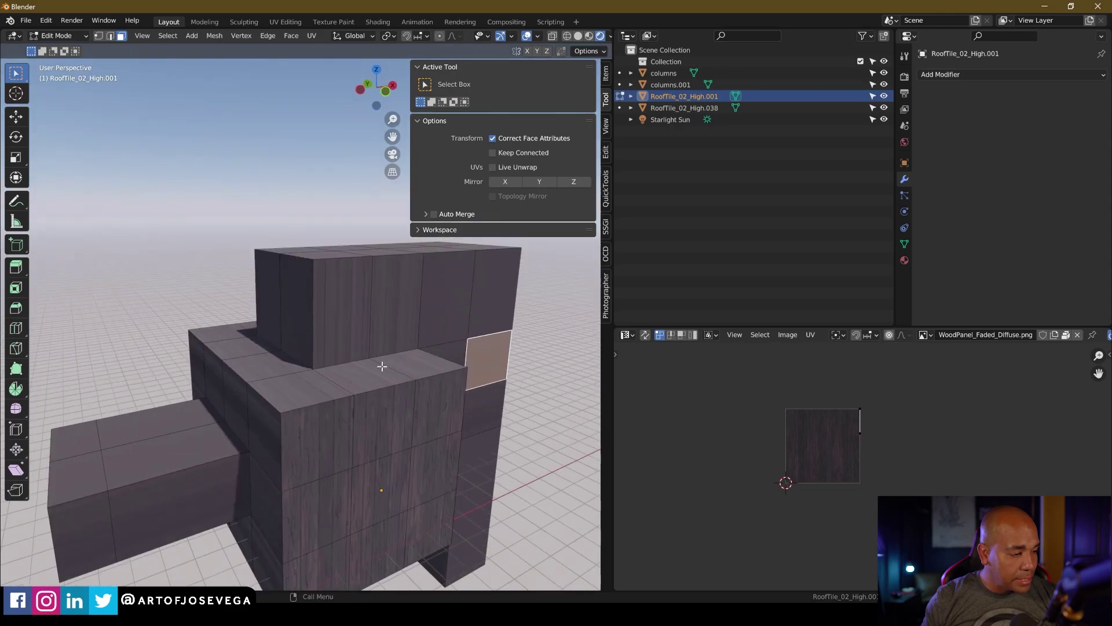
Select one front face of the upper block and extend the selection to all faces with a similar normal.
{"action": "left_click", "coordinate": [339, 329]}
{"action": "middle_click_drag", "start_coordinate": [373, 367], "coordinate": [462, 340]}
{"action": "middle_click_drag", "start_coordinate": [554, 336], "coordinate": [398, 324]}
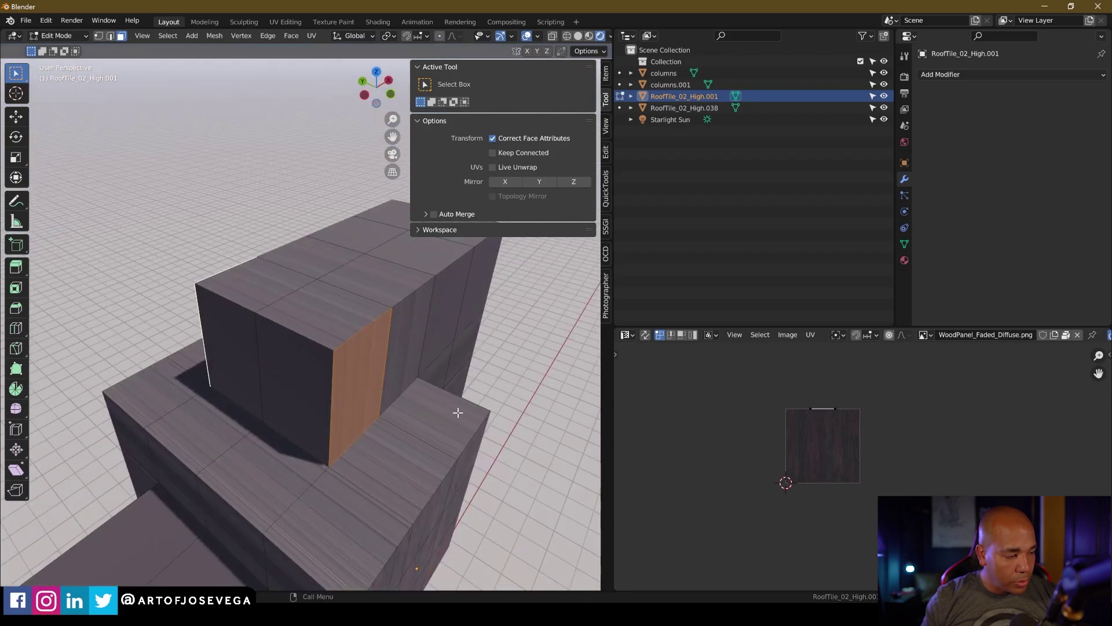
{"action": "middle_click_drag", "start_coordinate": [463, 441], "coordinate": [296, 349]}
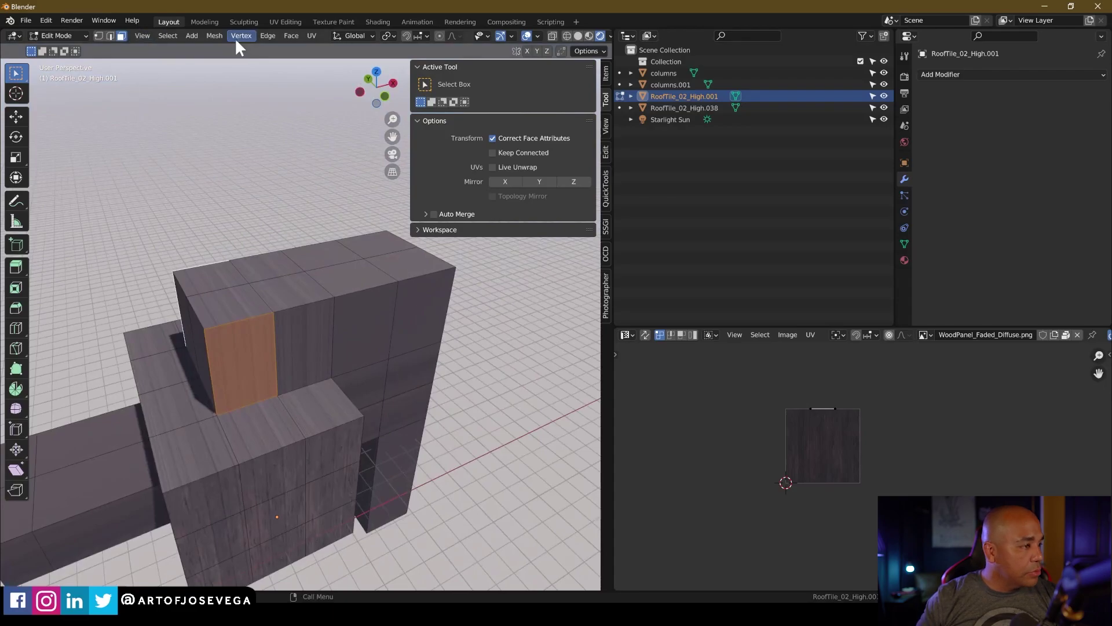
{"action": "left_click", "coordinate": [166, 36]}
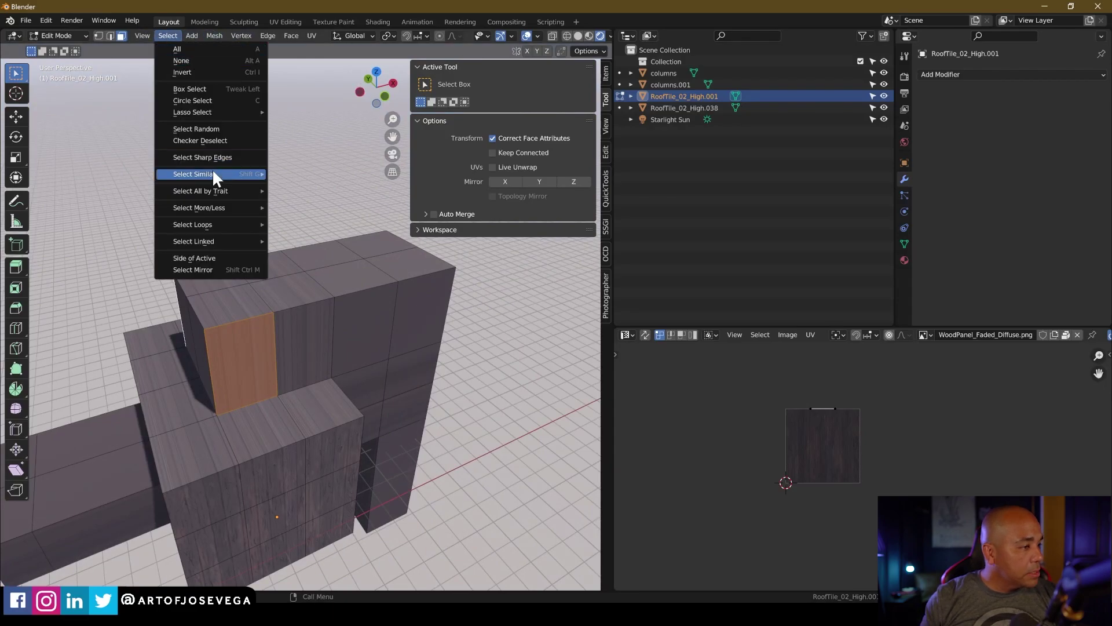
{"action": "mouse_move", "coordinate": [211, 170]}
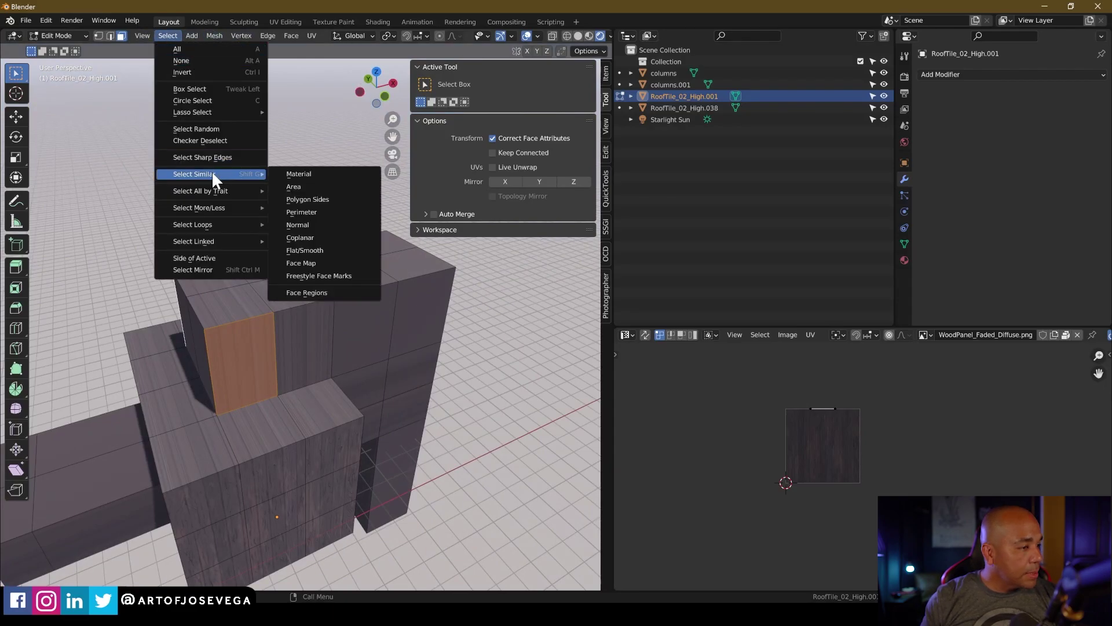
{"action": "left_click", "coordinate": [297, 223]}
Unwrap the selected faces with Project from View in front view and scale up their UVs over the wood texture.
{"action": "middle_click_drag", "start_coordinate": [329, 382], "coordinate": [182, 296]}
{"action": "middle_click_drag", "start_coordinate": [252, 319], "coordinate": [310, 328]}
{"action": "key", "text": "KP_1"}
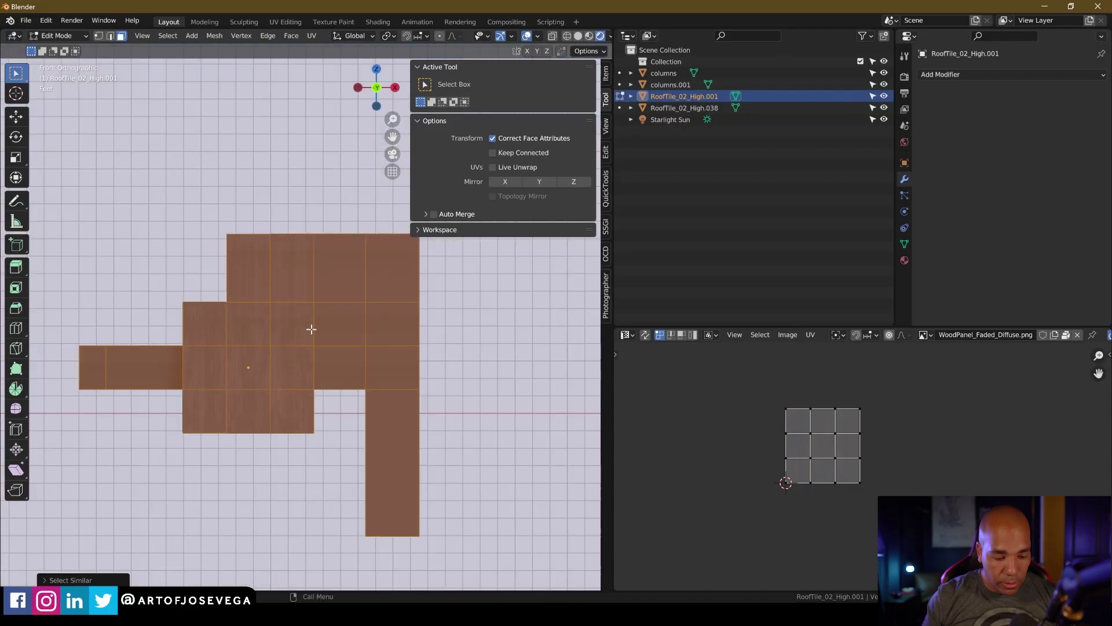
{"action": "key", "text": "u"}
{"action": "left_click", "coordinate": [311, 324]}
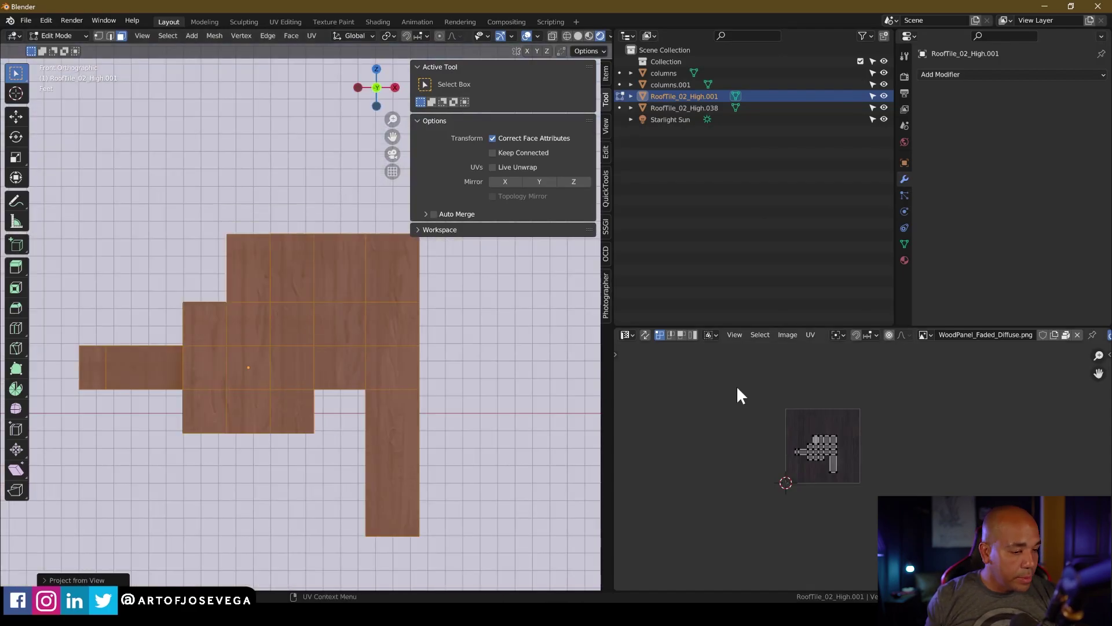
{"action": "left_click", "coordinate": [643, 370]}
{"action": "key", "text": "s"}
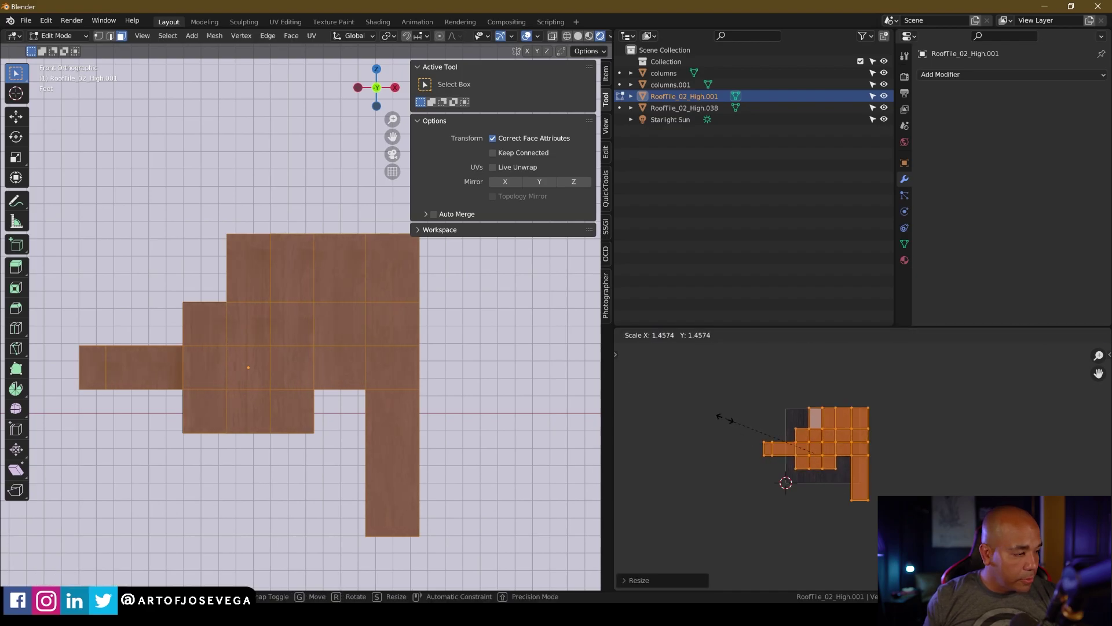
Select a top face of the lower block and show the Quick Favorites option for the Select Similar by Normal command.
{"action": "middle_click_drag", "start_coordinate": [436, 370], "coordinate": [452, 400]}
{"action": "left_click", "coordinate": [477, 386]}
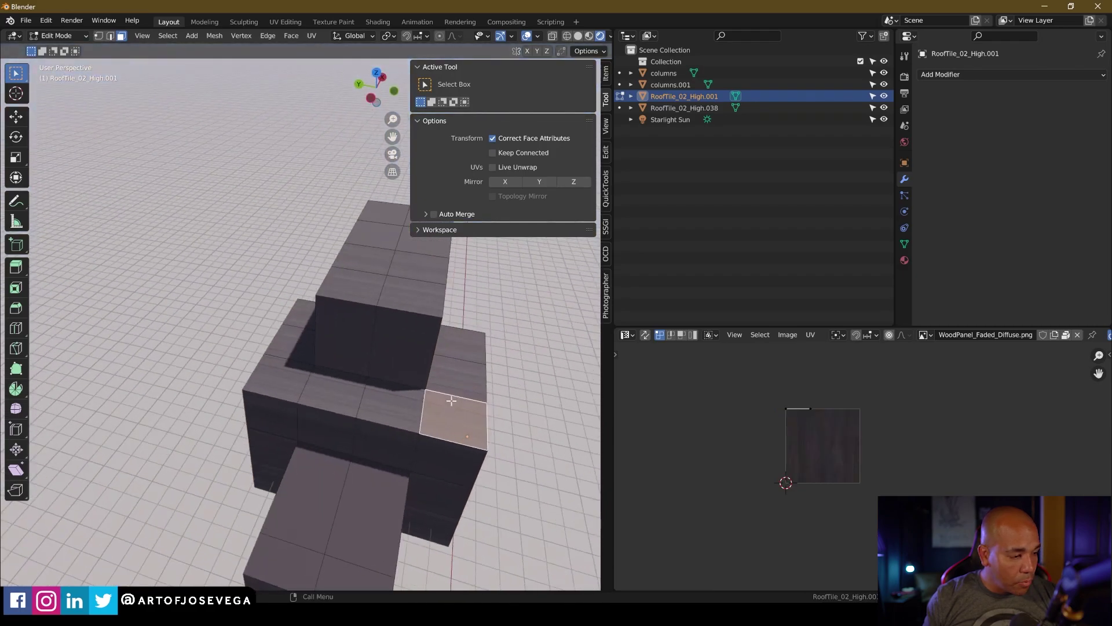
{"action": "left_click", "coordinate": [166, 36]}
{"action": "mouse_move", "coordinate": [192, 174]}
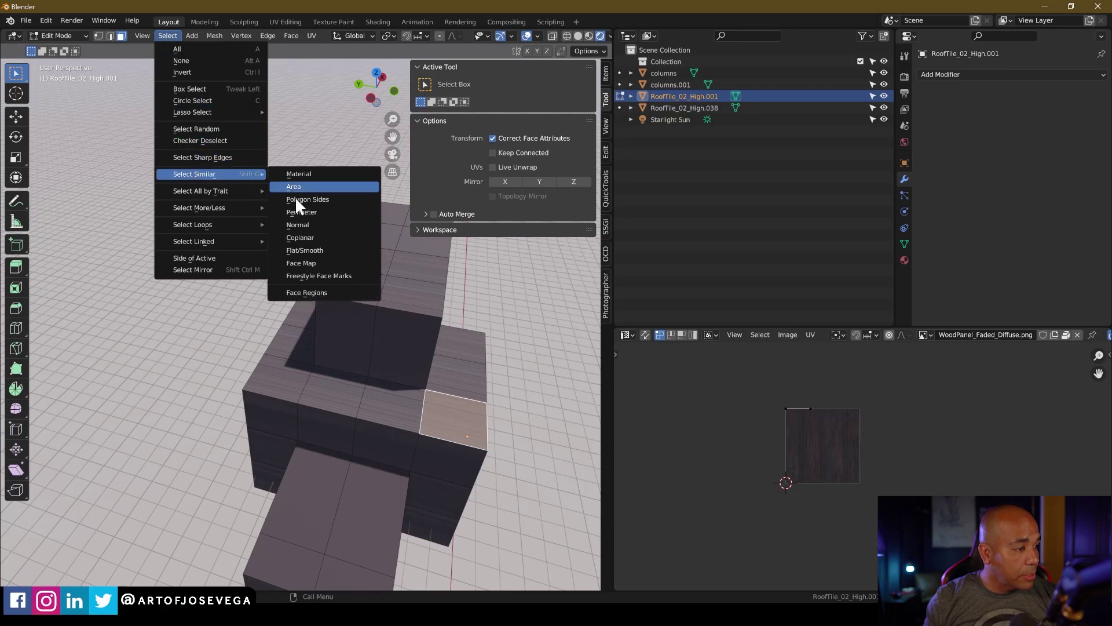
{"action": "right_click", "coordinate": [297, 225]}
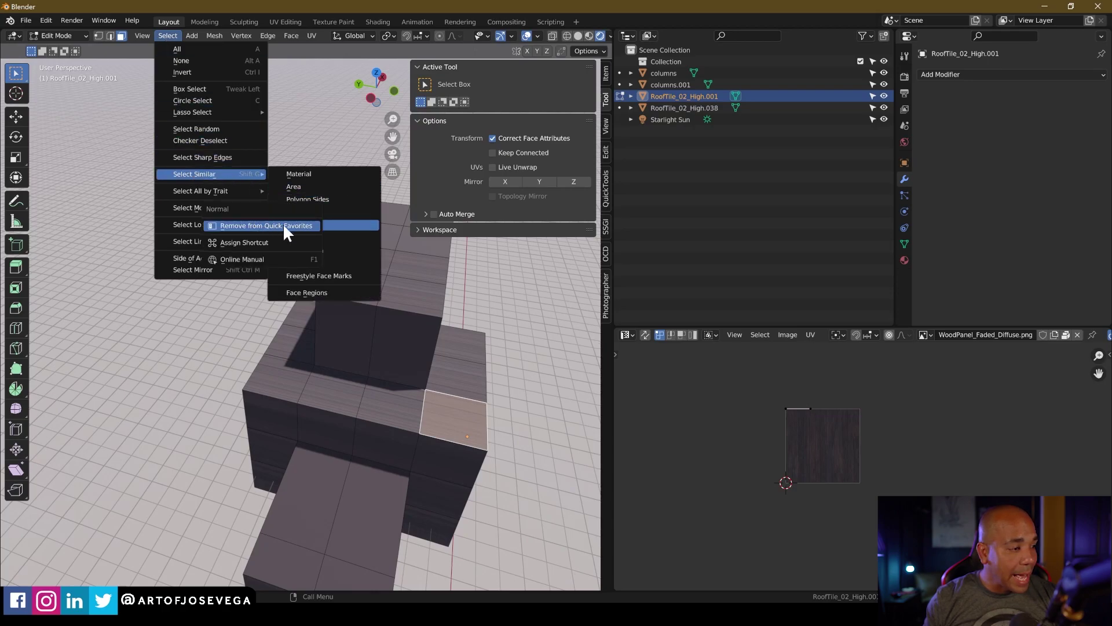
{"action": "key", "text": "Escape"}
{"action": "key", "text": "Escape"}
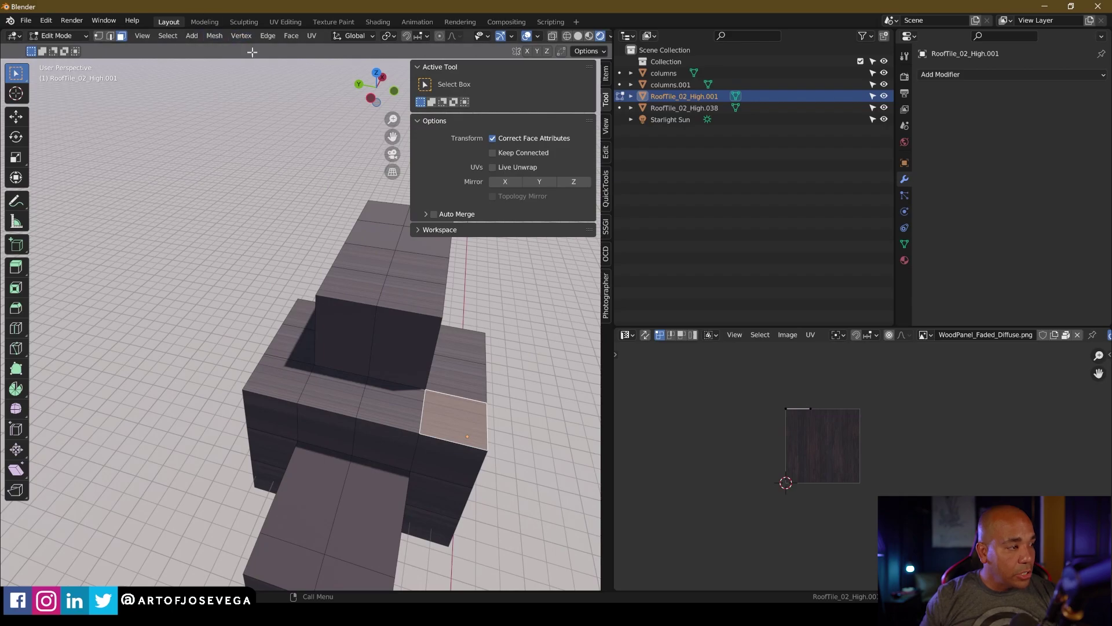
Select a top face of the lower block and extend the selection to all faces with a similar normal, using Quick Favorites.
{"action": "middle_click_drag", "start_coordinate": [382, 306], "coordinate": [255, 287], "text": "shift"}
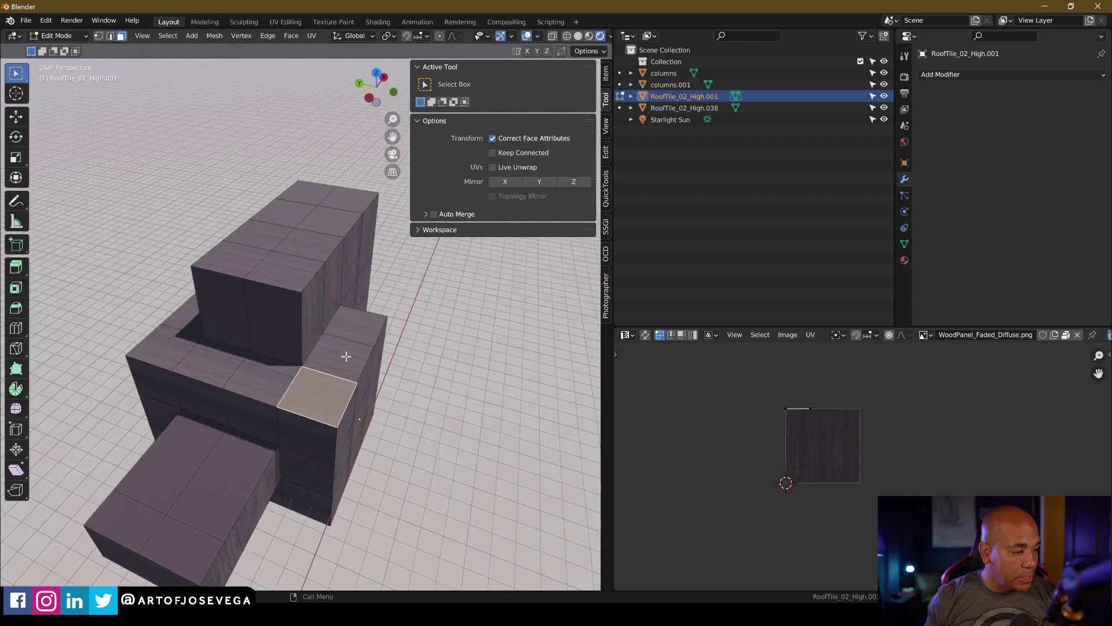
{"action": "key", "text": "q"}
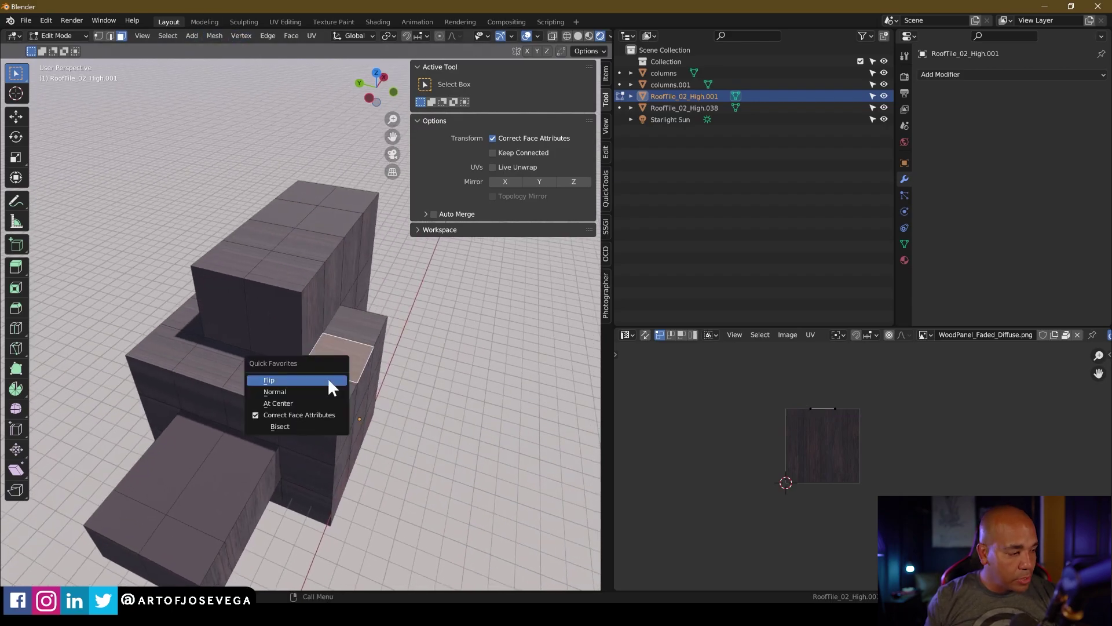
{"action": "left_click", "coordinate": [275, 392]}
{"action": "middle_click_drag", "start_coordinate": [275, 392], "coordinate": [374, 134]}
{"action": "left_click", "coordinate": [291, 290]}
Unwrap the upward-facing faces with Project from View in top view, scale up their UVs, and return to Object Mode.
{"action": "left_click", "coordinate": [378, 67]}
{"action": "key", "text": "u"}
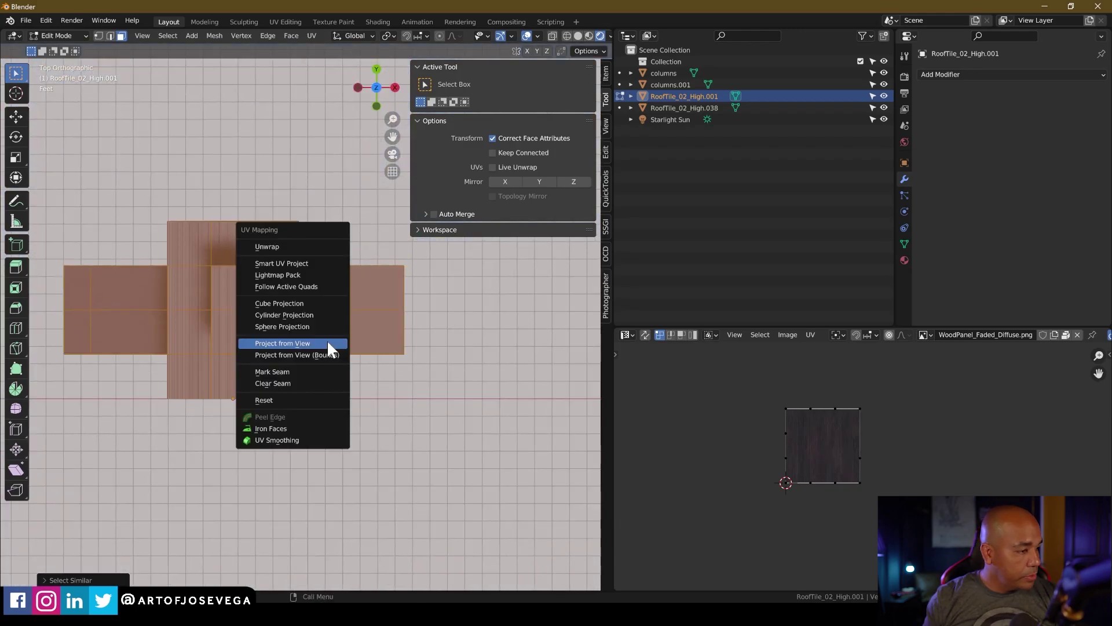
{"action": "left_click", "coordinate": [319, 341]}
{"action": "key", "text": "a"}
{"action": "key", "text": "s"}
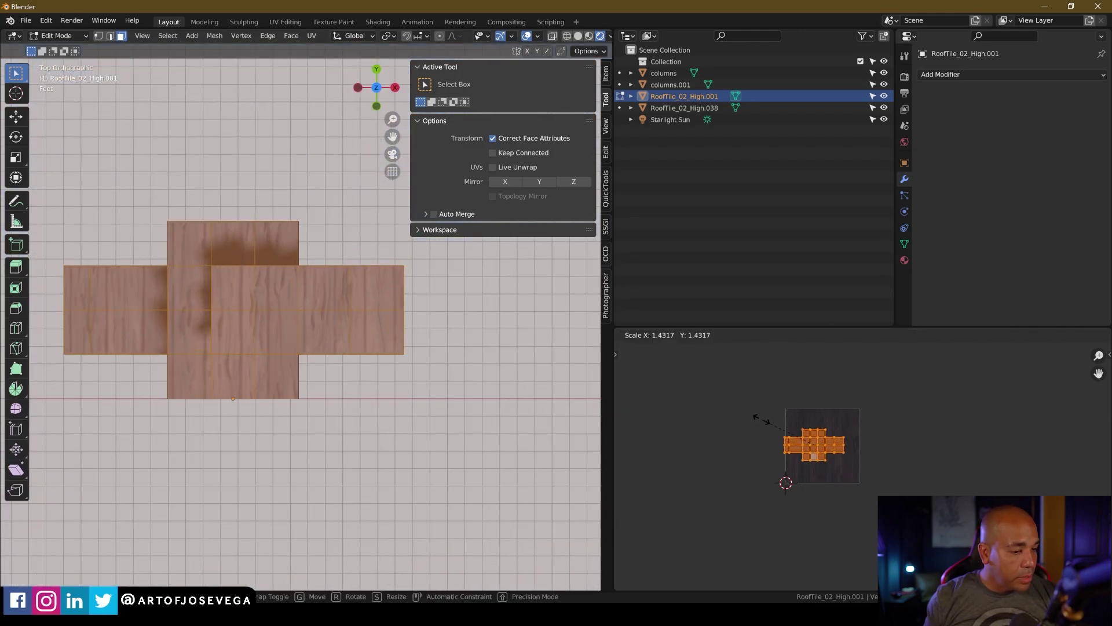
{"action": "left_click", "coordinate": [722, 387]}
{"action": "middle_click_drag", "start_coordinate": [437, 406], "coordinate": [336, 306]}
{"action": "key", "text": "Tab"}
{"action": "left_click", "coordinate": [472, 323]}
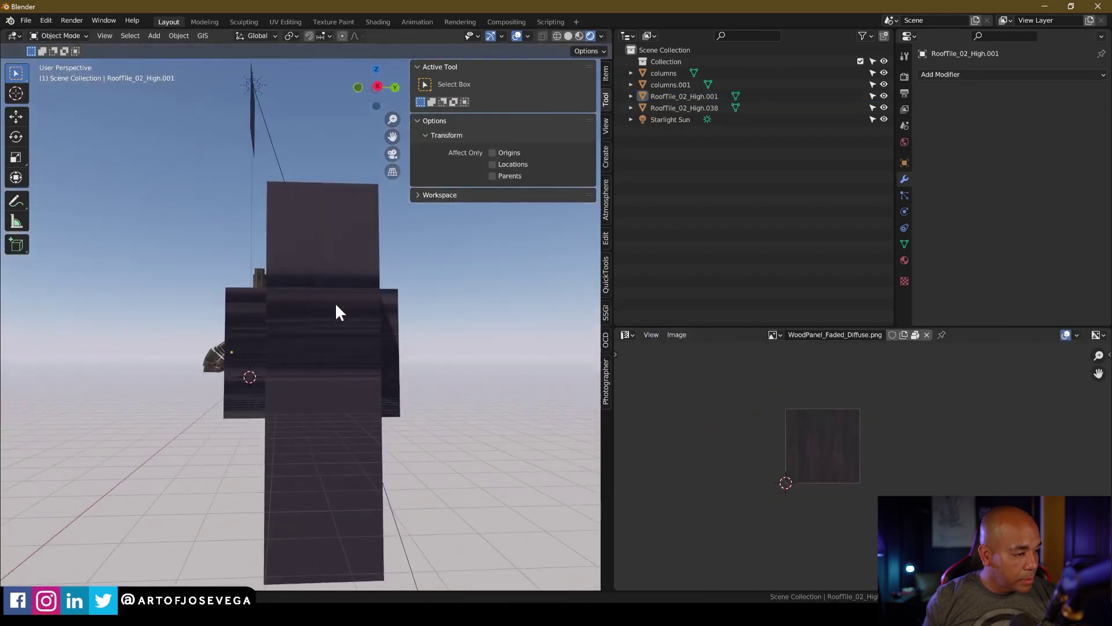
Edit the block model again, select one side face of the upper block and extend the selection to faces with a similar normal.
{"action": "left_click", "coordinate": [324, 320]}
{"action": "key", "text": "Tab"}
{"action": "left_click", "coordinate": [329, 321]}
{"action": "key", "text": "shift+g"}
{"action": "left_click", "coordinate": [328, 320]}
{"action": "middle_click_drag", "start_coordinate": [328, 320], "coordinate": [485, 330]}
{"action": "key", "text": "shift+g"}
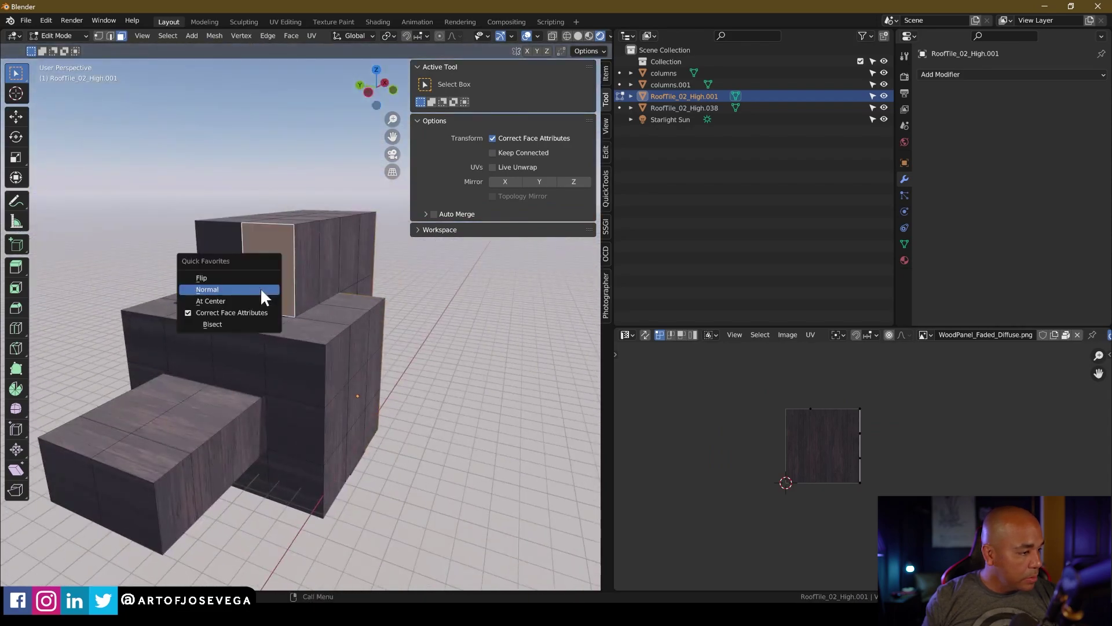
{"action": "left_click", "coordinate": [264, 295]}
Unwrap the selected side faces with Project from View in right view and scale up their UVs over the wood texture.
{"action": "middle_click_drag", "start_coordinate": [264, 294], "coordinate": [288, 297]}
{"action": "left_click", "coordinate": [381, 80]}
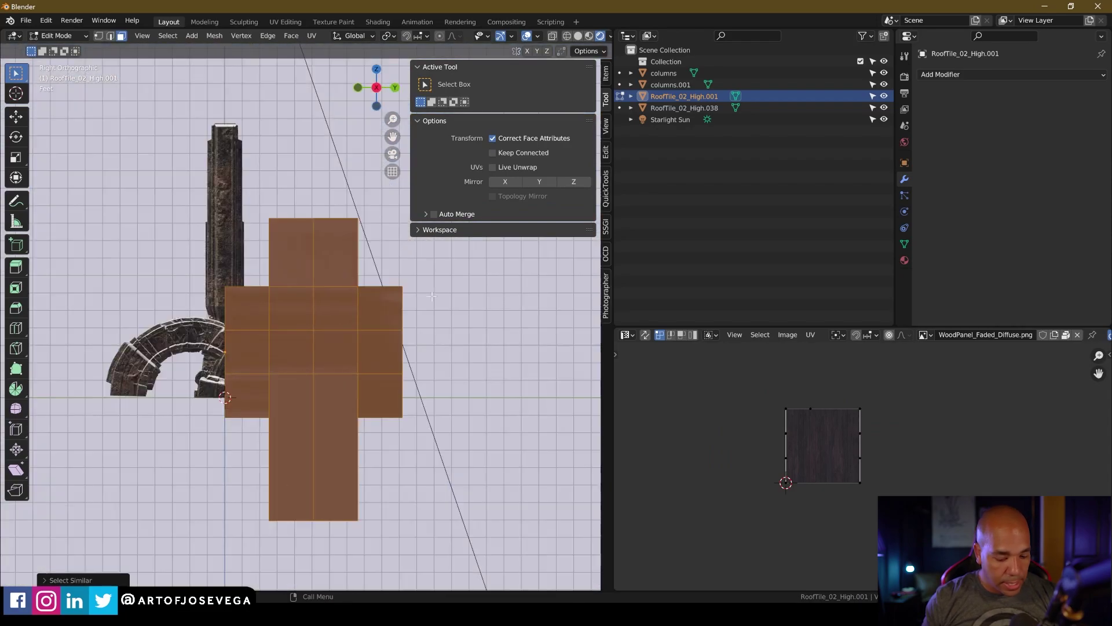
{"action": "key", "text": "u"}
{"action": "left_click", "coordinate": [434, 291]}
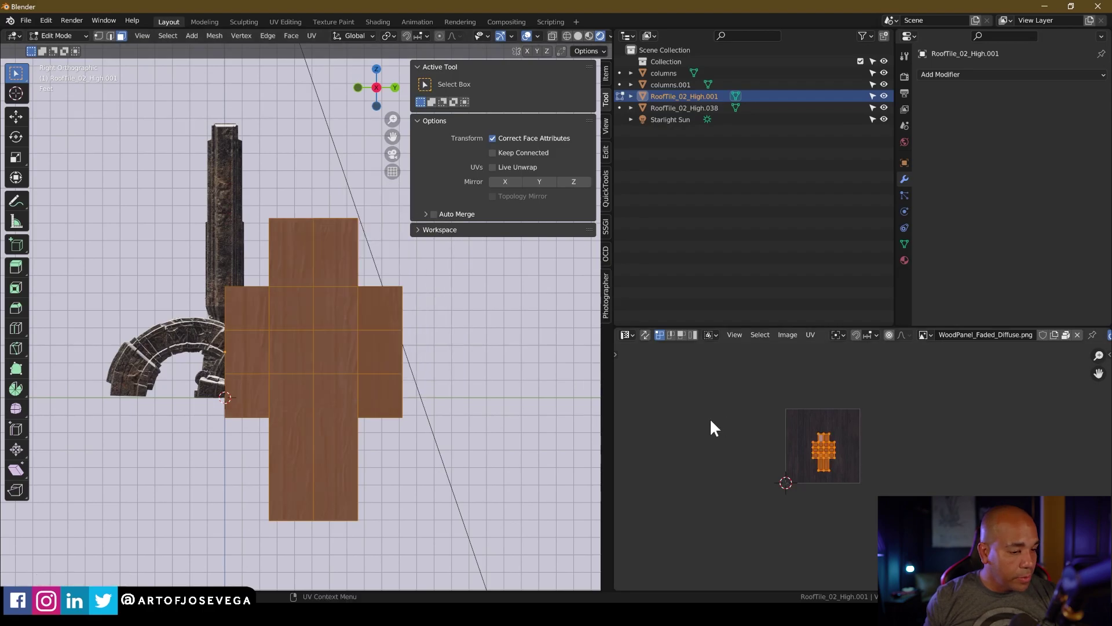
{"action": "left_click", "coordinate": [627, 420]}
{"action": "middle_click_drag", "start_coordinate": [513, 376], "coordinate": [576, 393]}
{"action": "key", "text": "s"}
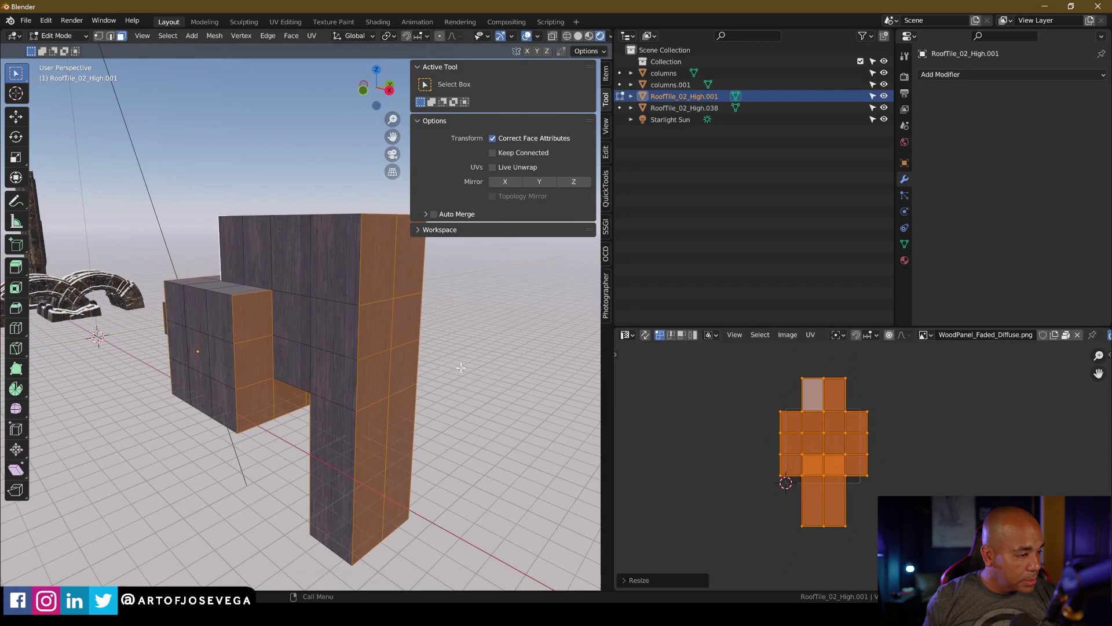
Return to Object Mode and inspect the wood texture on the different sides of the block model.
{"action": "key", "text": "Tab"}
{"action": "middle_click_drag", "start_coordinate": [475, 343], "coordinate": [390, 382]}
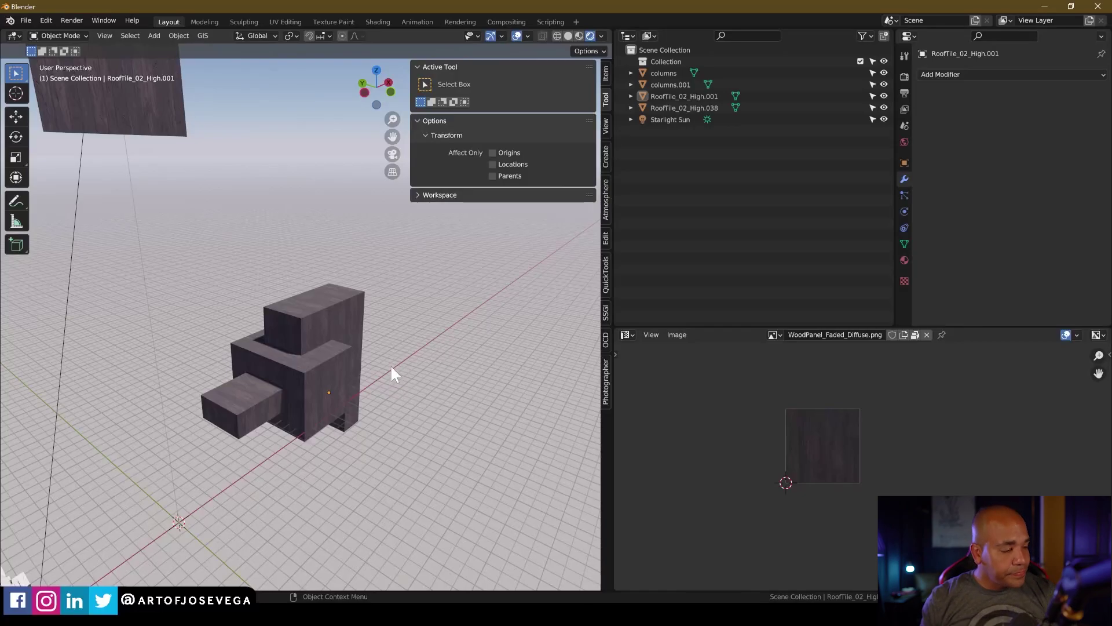
{"action": "scroll", "coordinate": [329, 352], "scroll_direction": "up", "scroll_amount": 3}
{"action": "middle_click_drag", "start_coordinate": [328, 352], "coordinate": [381, 343]}
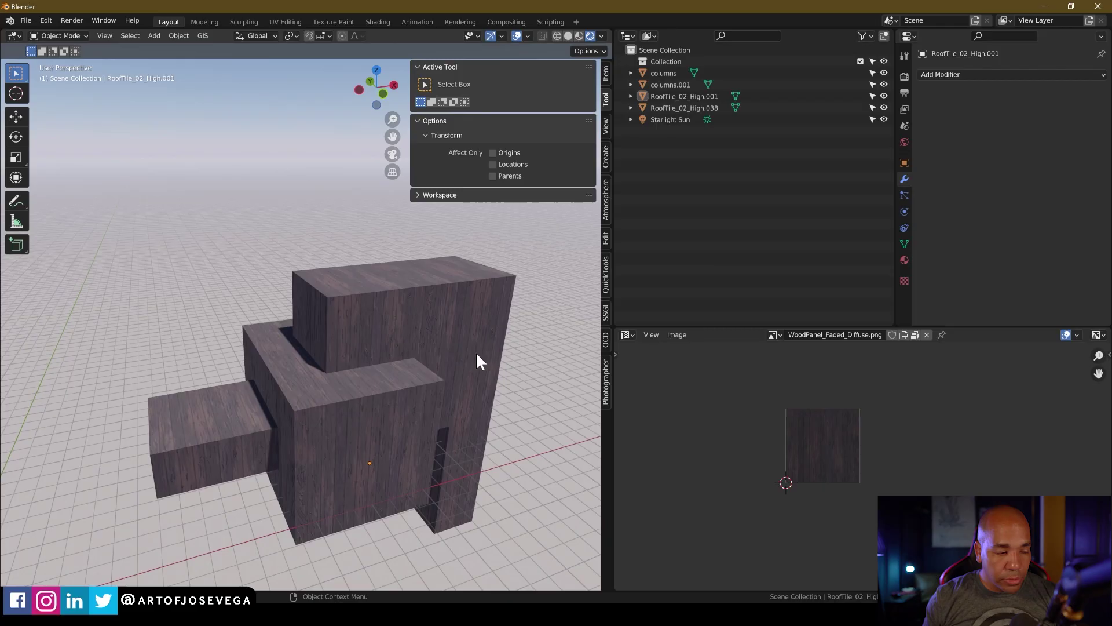